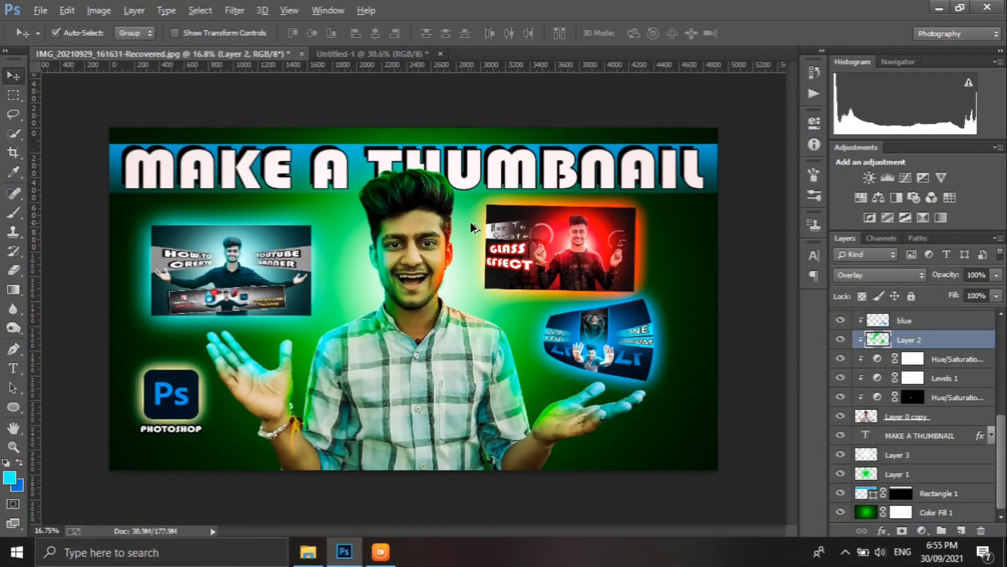
Scroll through the workspace and switch to the blank Untitled-1 document
{"action": "scroll", "coordinate": [425, 217], "scroll_direction": "up", "scroll_amount": 5}
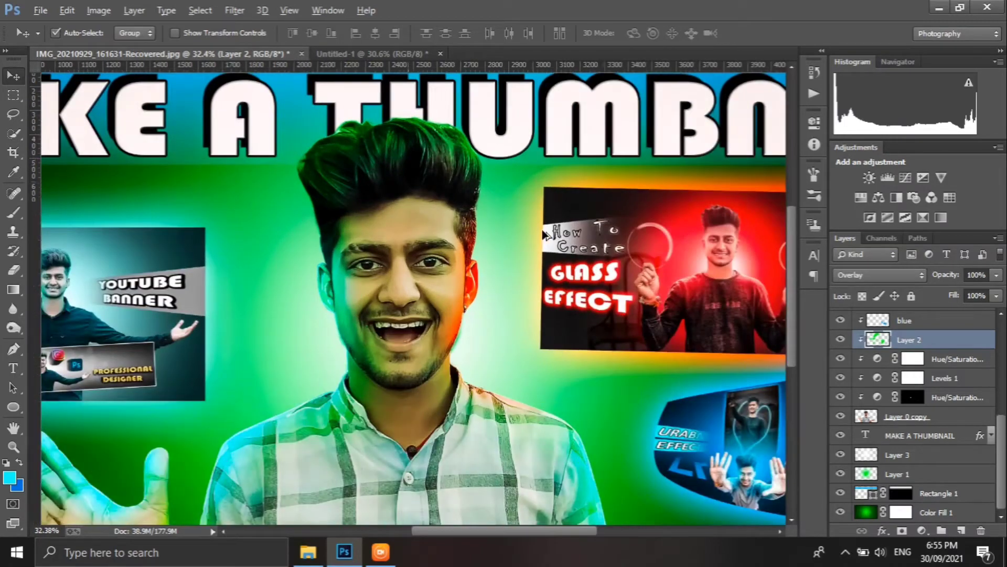
{"action": "scroll", "coordinate": [542, 229], "scroll_direction": "down", "scroll_amount": 3}
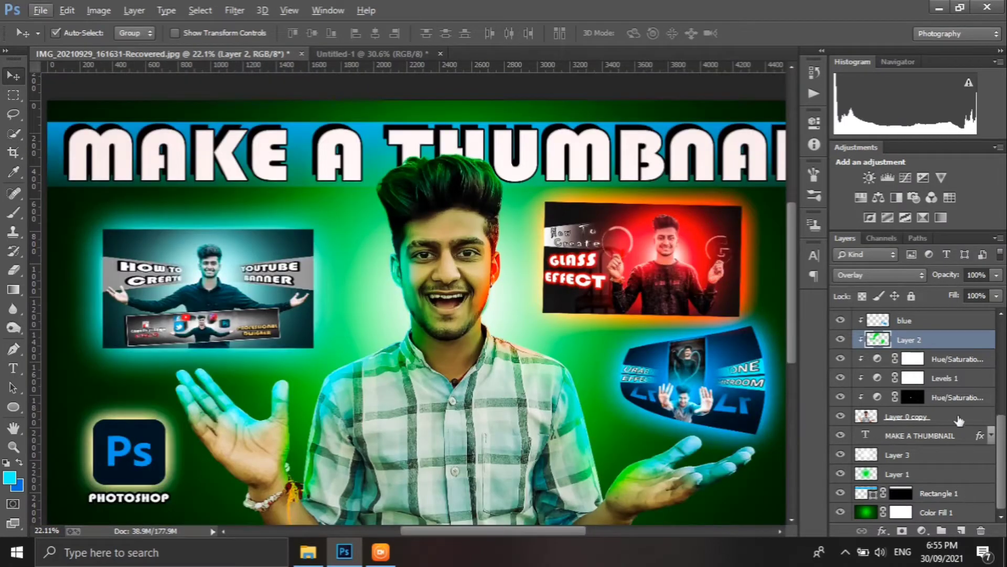
{"action": "scroll", "coordinate": [939, 460], "scroll_direction": "up", "scroll_amount": 3}
{"action": "scroll", "coordinate": [933, 460], "scroll_direction": "up", "scroll_amount": 3}
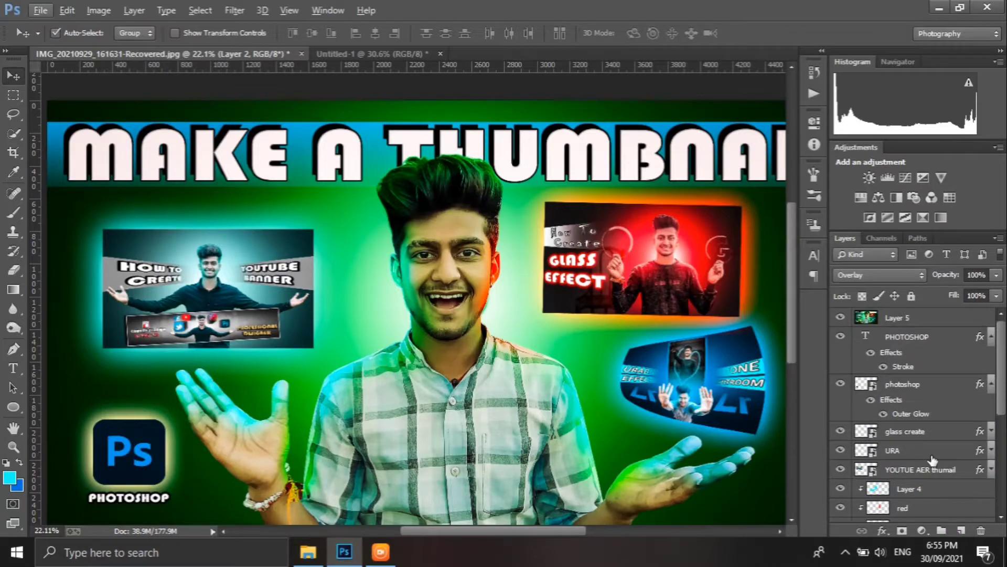
{"action": "scroll", "coordinate": [933, 460], "scroll_direction": "down", "scroll_amount": 2}
{"action": "scroll", "coordinate": [562, 354], "scroll_direction": "down", "scroll_amount": 1}
{"action": "scroll", "coordinate": [561, 353], "scroll_direction": "down", "scroll_amount": 1}
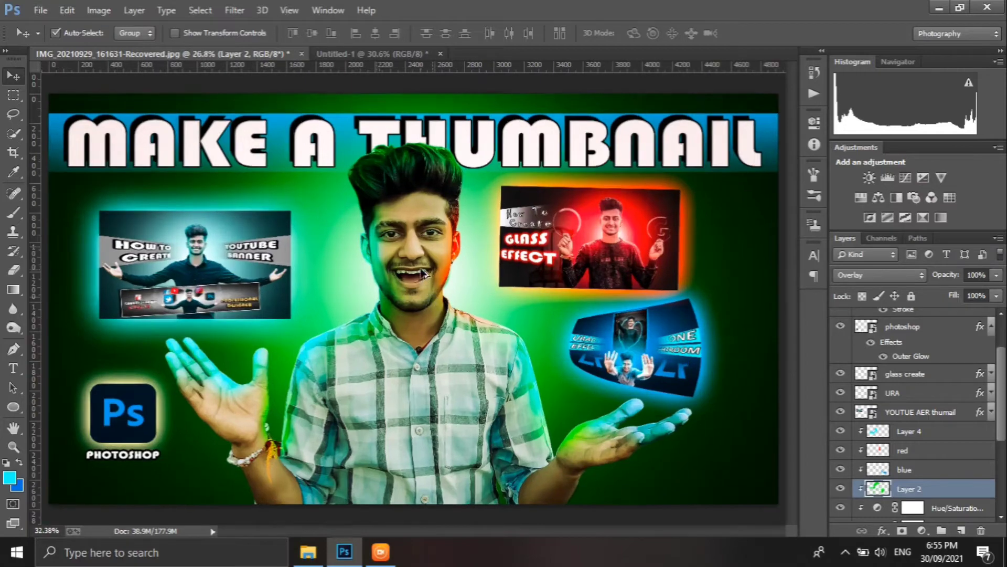
{"action": "scroll", "coordinate": [435, 303], "scroll_direction": "up", "scroll_amount": 3}
{"action": "scroll", "coordinate": [434, 226], "scroll_direction": "down", "scroll_amount": 2}
{"action": "scroll", "coordinate": [435, 226], "scroll_direction": "down", "scroll_amount": 1}
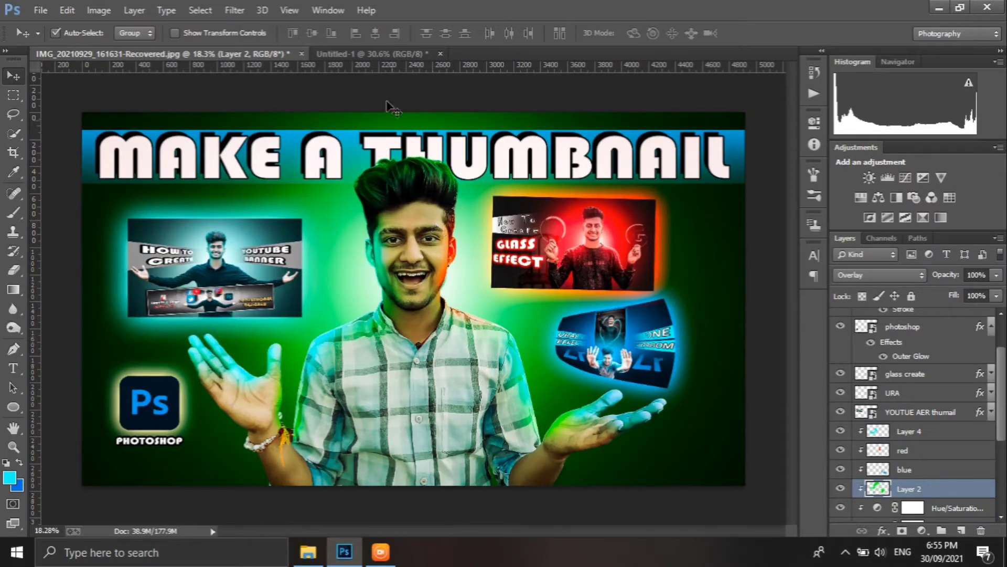
{"action": "left_click", "coordinate": [381, 53]}
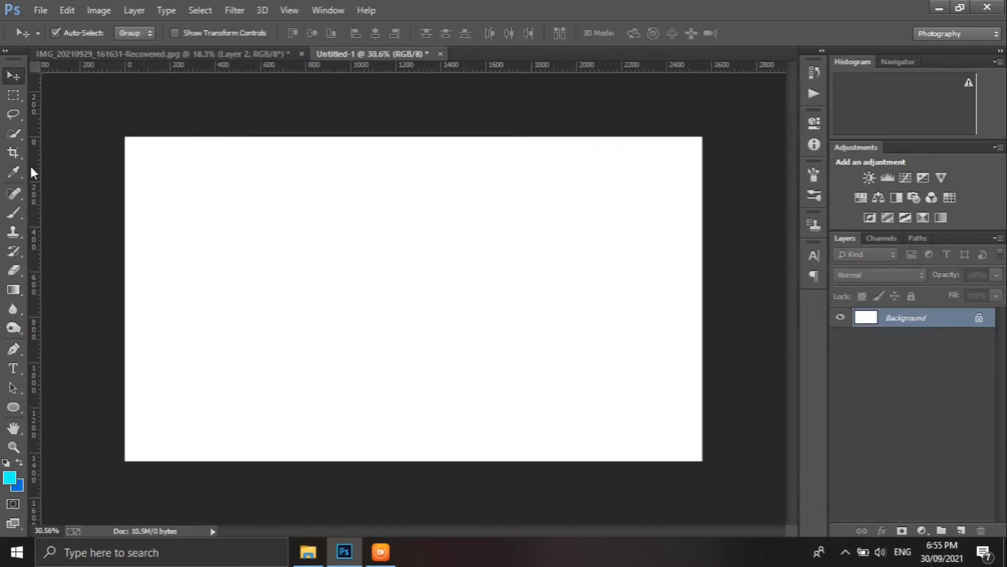
Try the Crop tool and a Gradient fill layer, backing out of both
{"action": "left_click", "coordinate": [14, 153]}
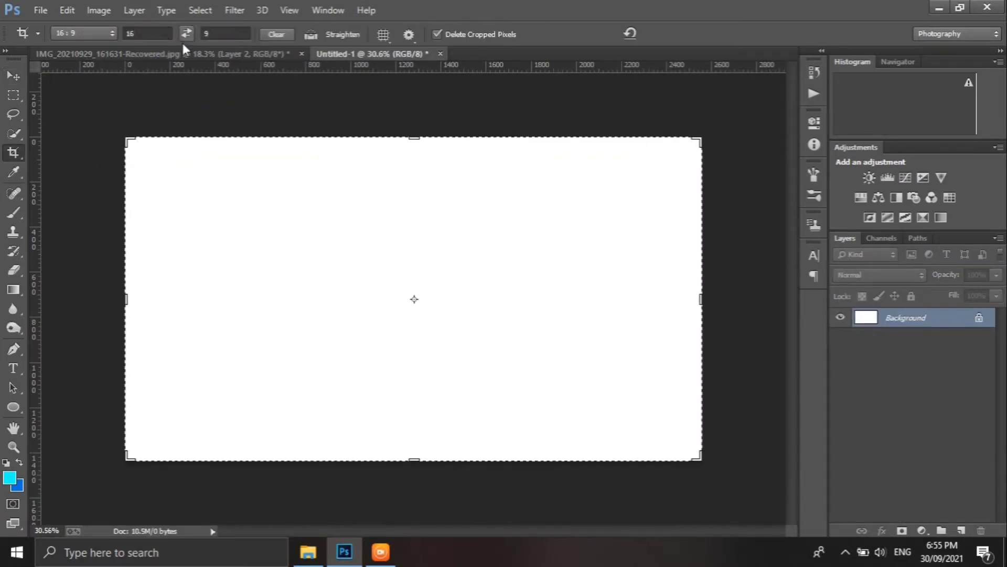
{"action": "left_click", "coordinate": [23, 79]}
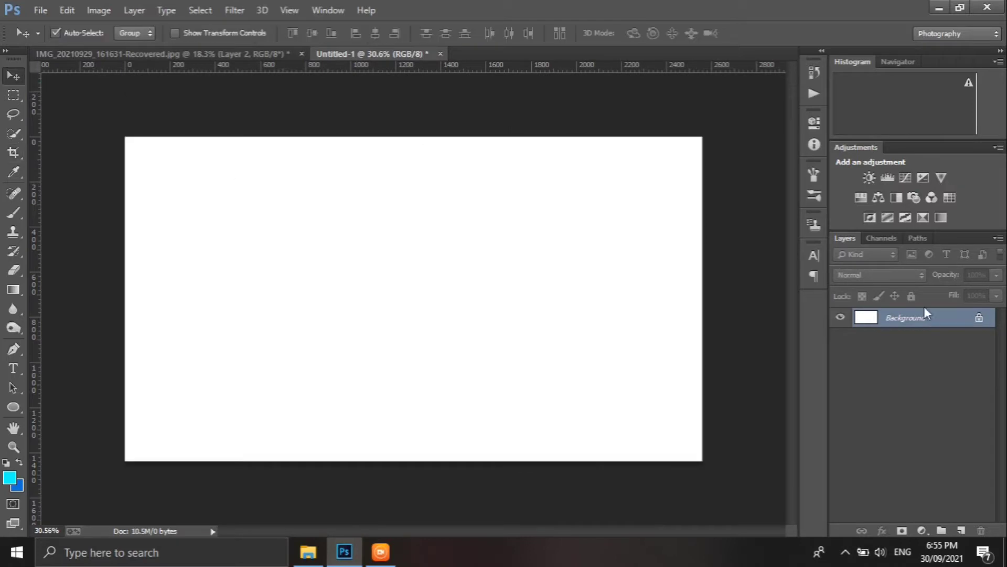
{"action": "left_click", "coordinate": [921, 531]}
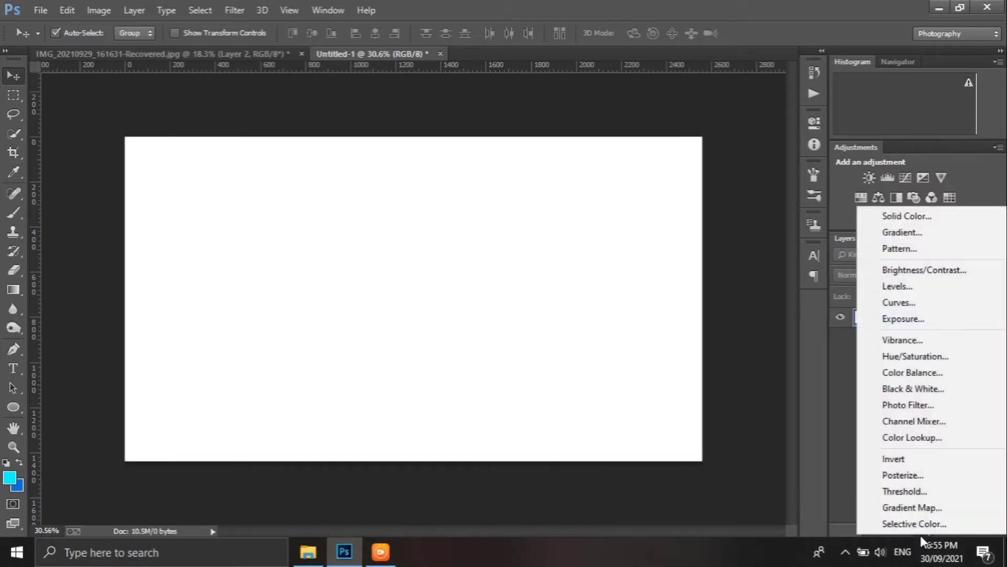
{"action": "left_click", "coordinate": [970, 233]}
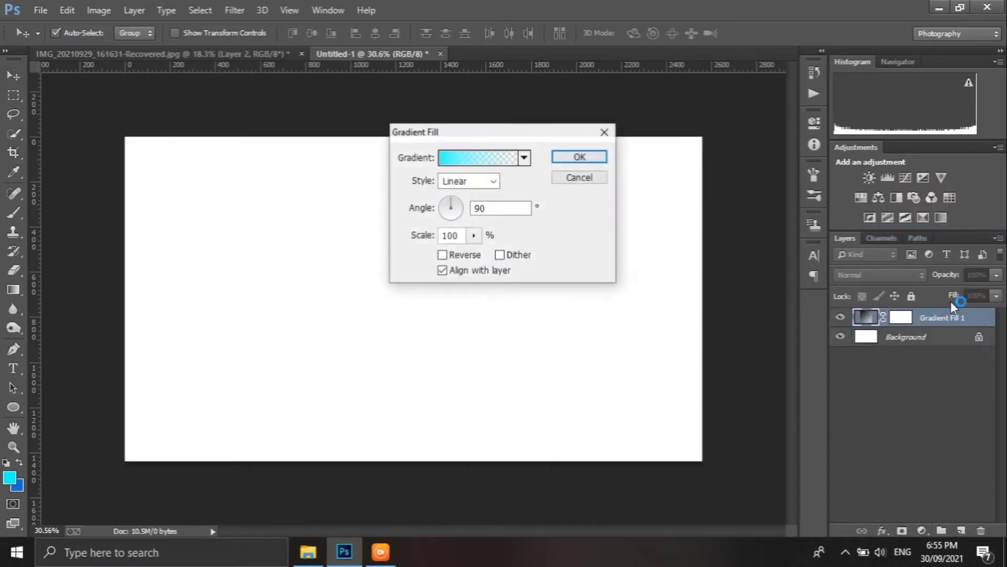
{"action": "left_click", "coordinate": [602, 179]}
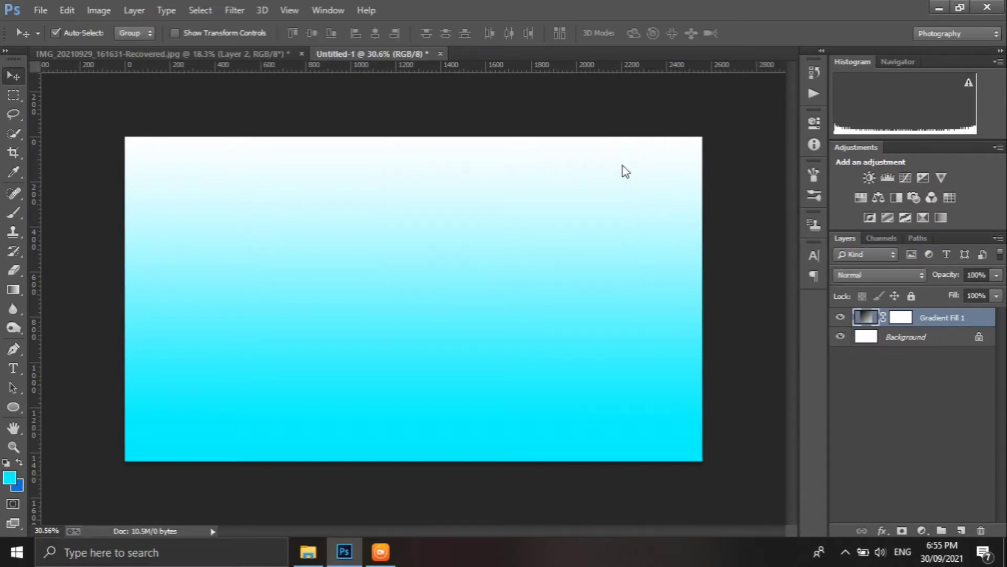
Add a Solid Color fill layer in bright green (18ff00)
{"action": "left_click", "coordinate": [922, 530]}
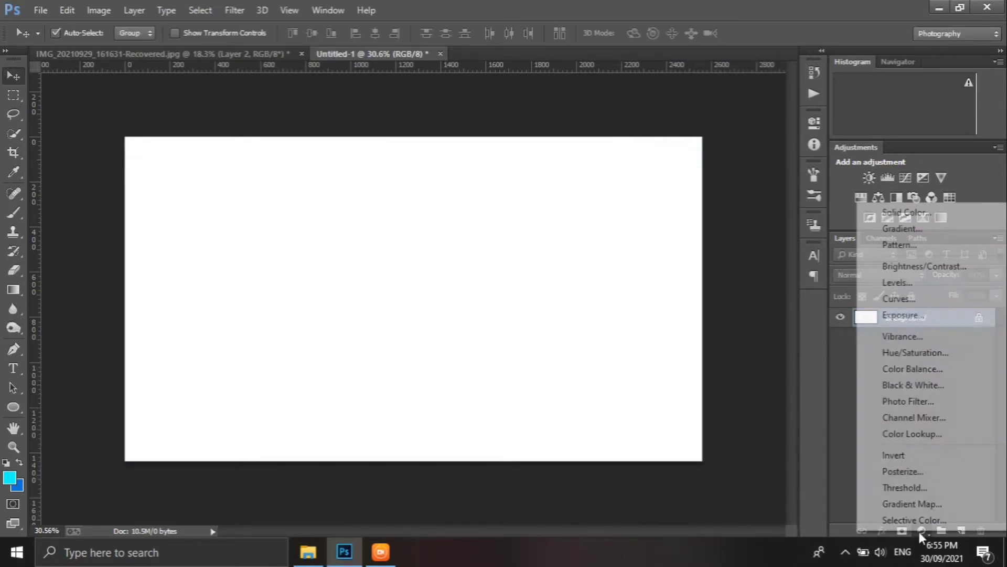
{"action": "left_click", "coordinate": [919, 211]}
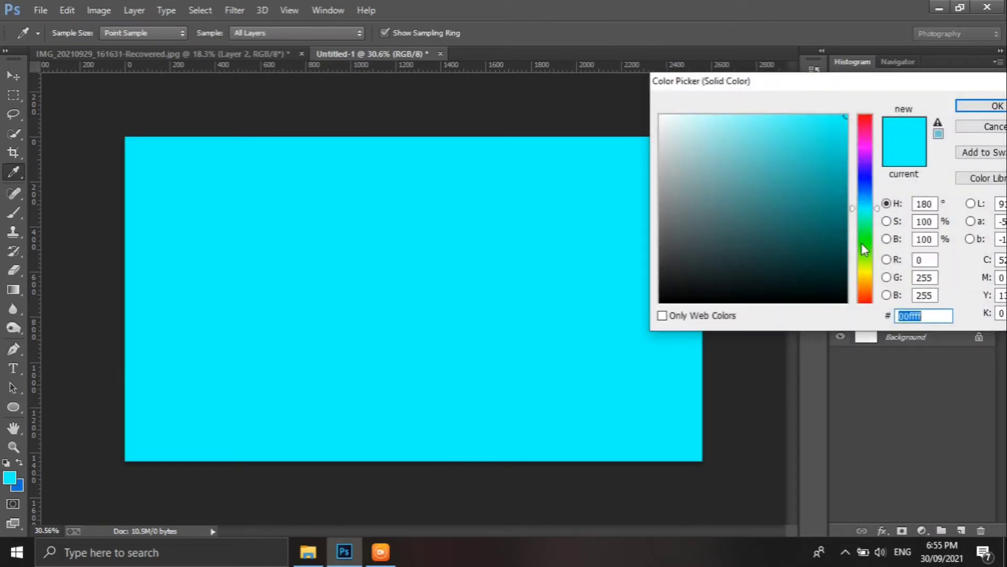
{"action": "left_click", "coordinate": [861, 244]}
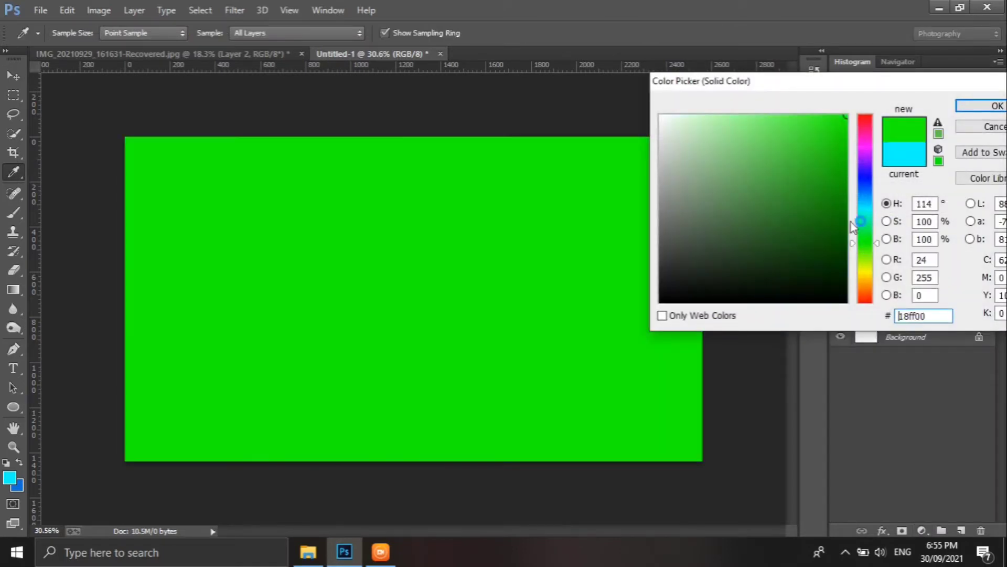
{"action": "left_click", "coordinate": [980, 106]}
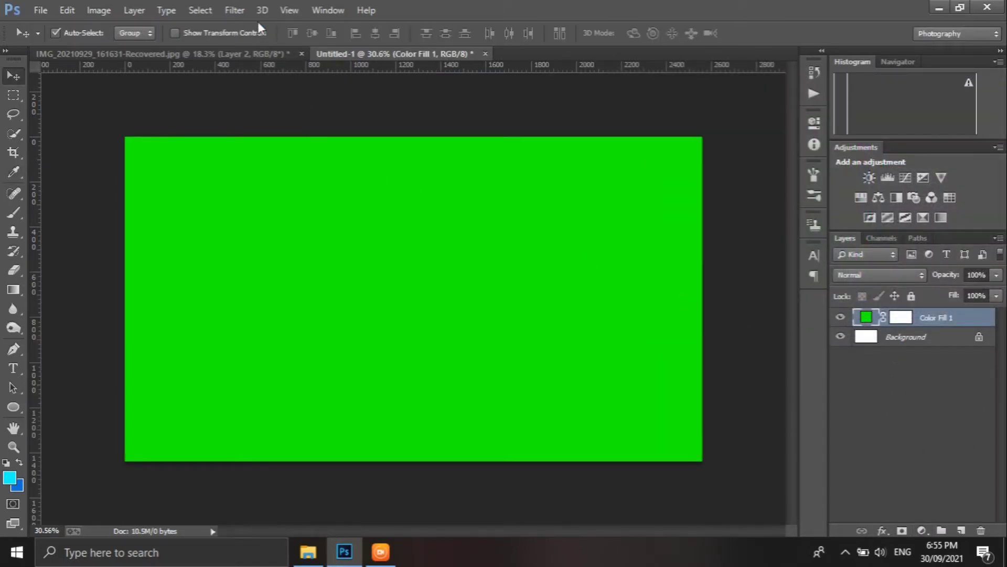
{"action": "left_click", "coordinate": [235, 10]}
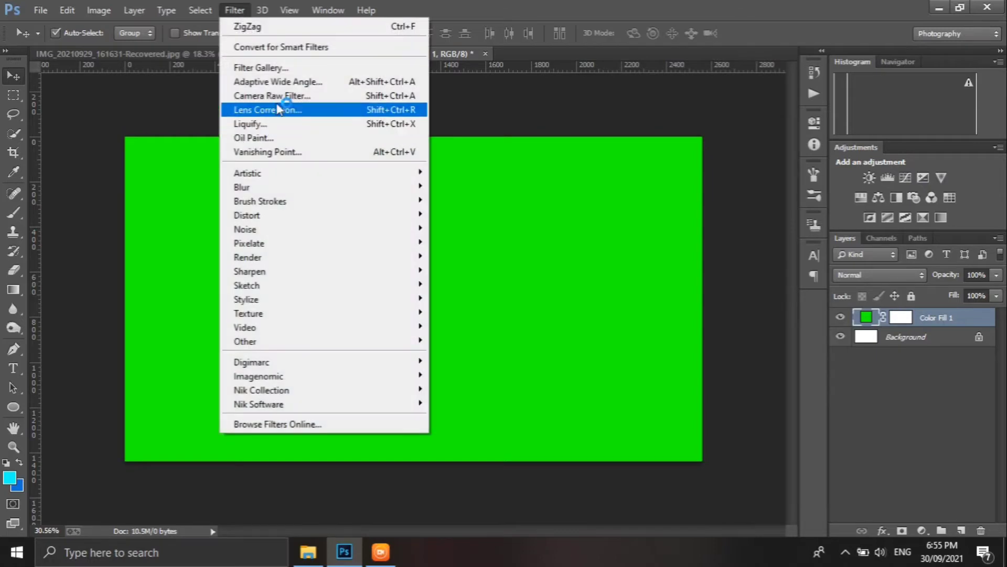
Apply a Camera Raw vignette: Amount -100, Midpoint 0, Roundness +100, Feather 100
{"action": "left_click", "coordinate": [303, 99]}
{"action": "left_click", "coordinate": [452, 224]}
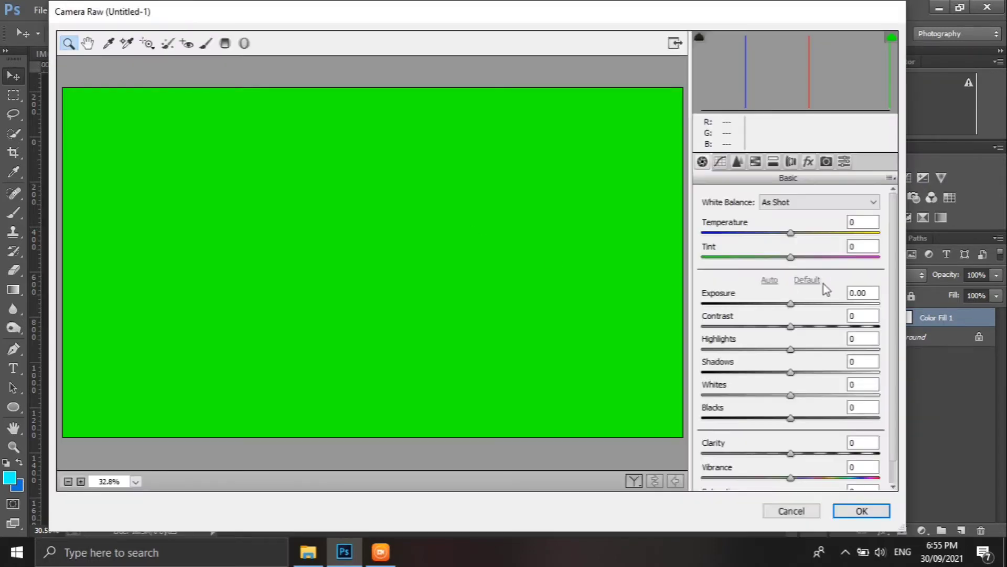
{"action": "left_click", "coordinate": [809, 161]}
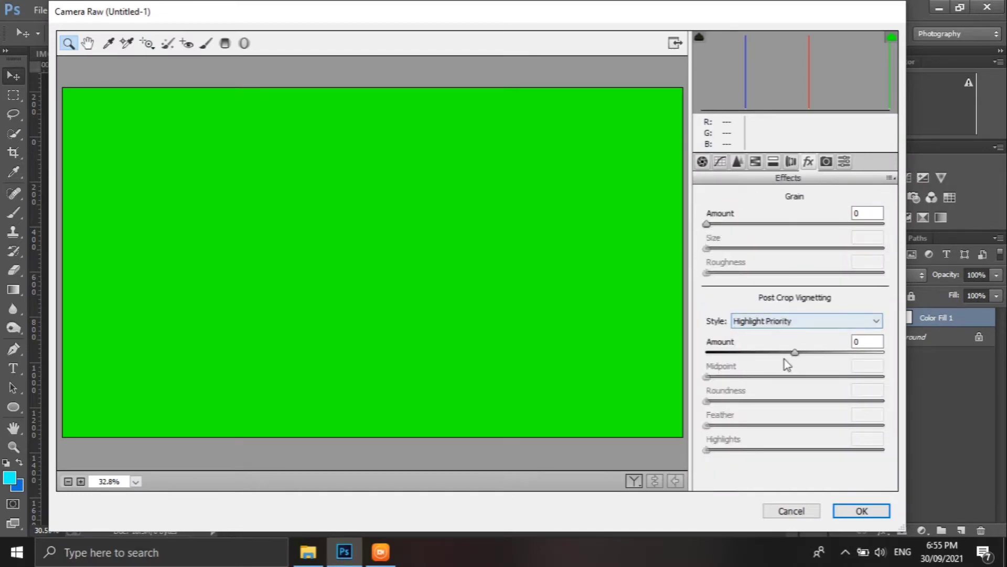
{"action": "mouse_move", "coordinate": [792, 354]}
{"action": "left_mouse_down"}
{"action": "mouse_move", "coordinate": [733, 365]}
{"action": "mouse_move", "coordinate": [690, 355]}
{"action": "left_mouse_up"}
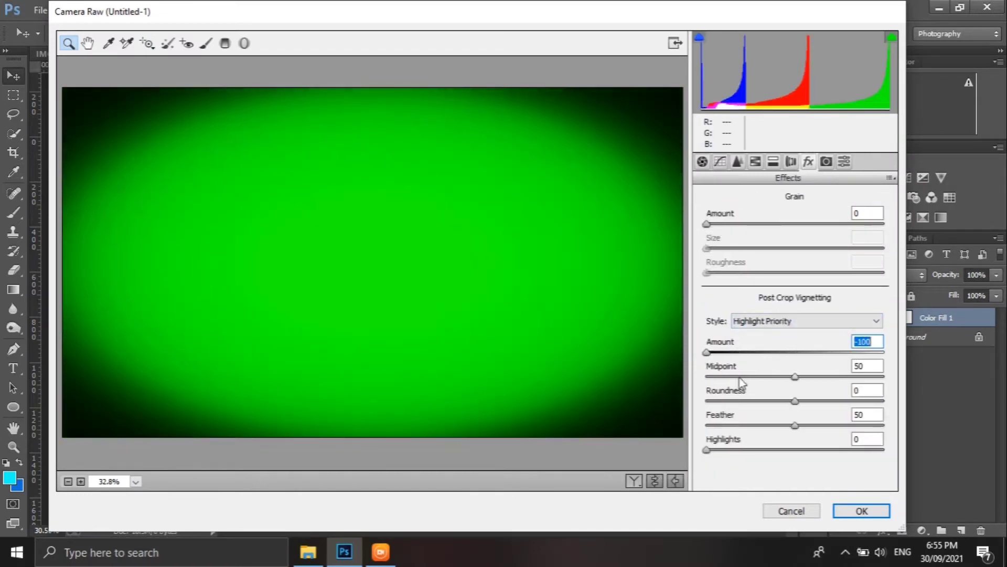
{"action": "left_click_drag", "start_coordinate": [796, 377], "coordinate": [692, 384]}
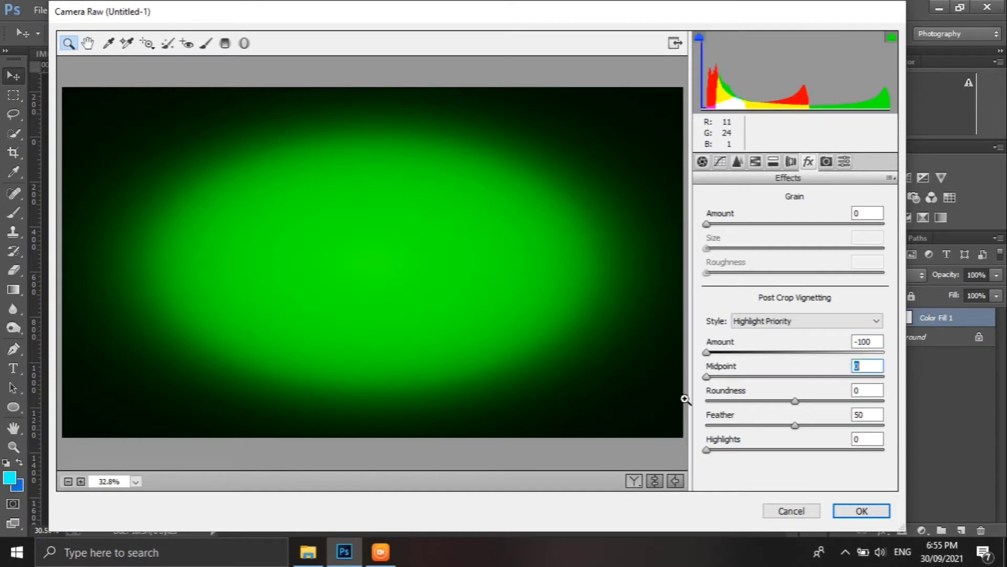
{"action": "left_click_drag", "start_coordinate": [795, 401], "coordinate": [886, 401]}
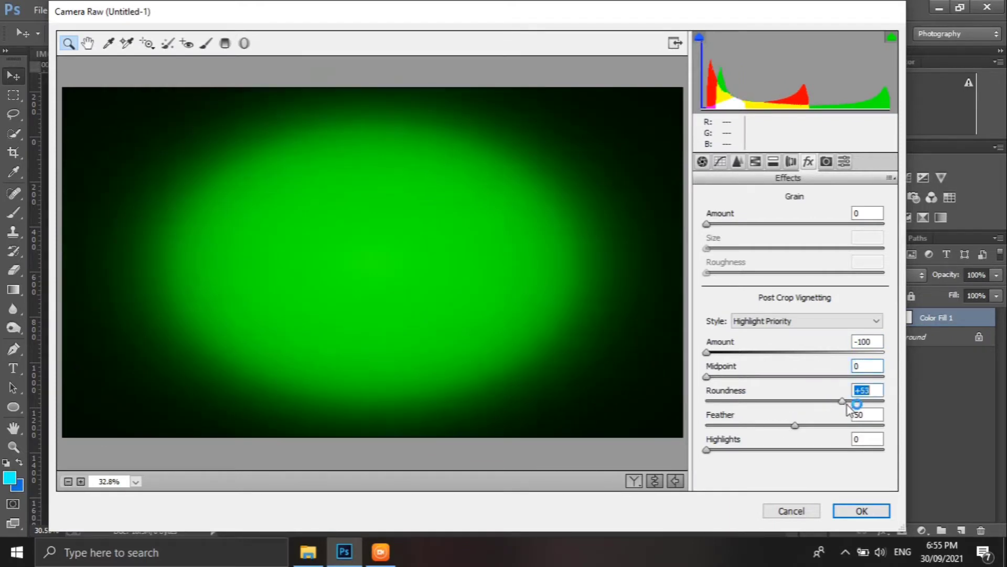
{"action": "left_click_drag", "start_coordinate": [793, 424], "coordinate": [888, 425]}
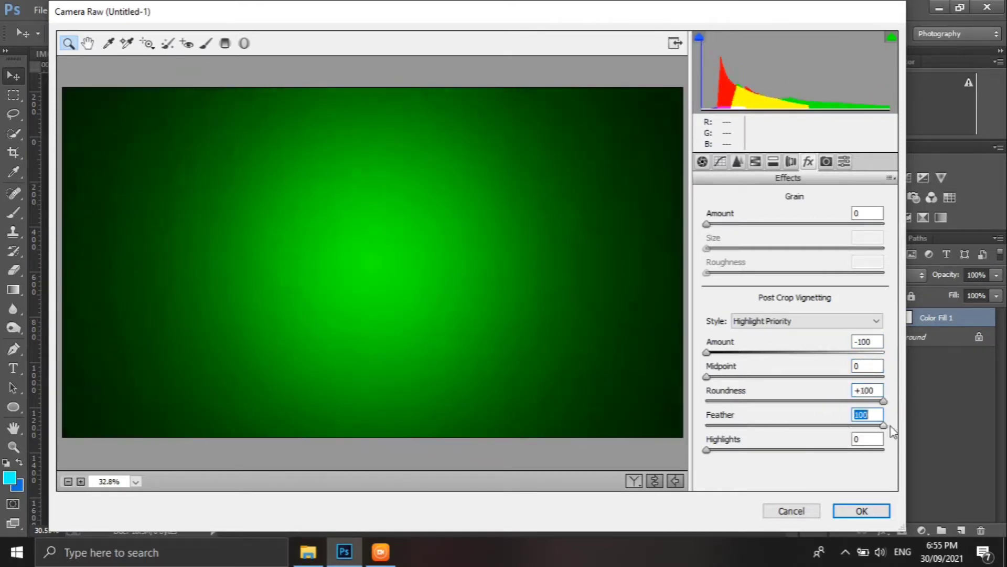
{"action": "left_click", "coordinate": [861, 511]}
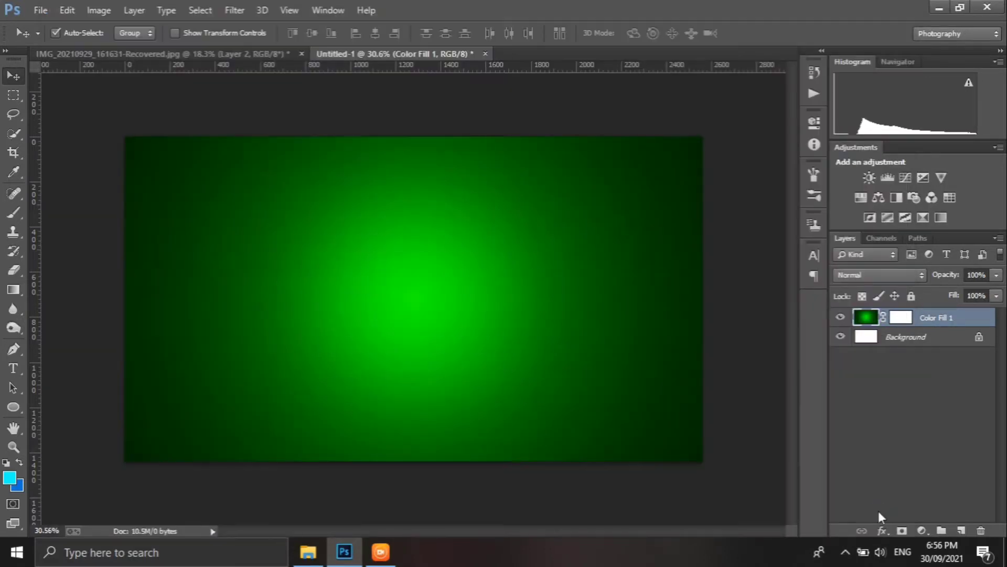
Add a Levels adjustment with output white lowered to 223 to dim the image
{"action": "left_click", "coordinate": [891, 180]}
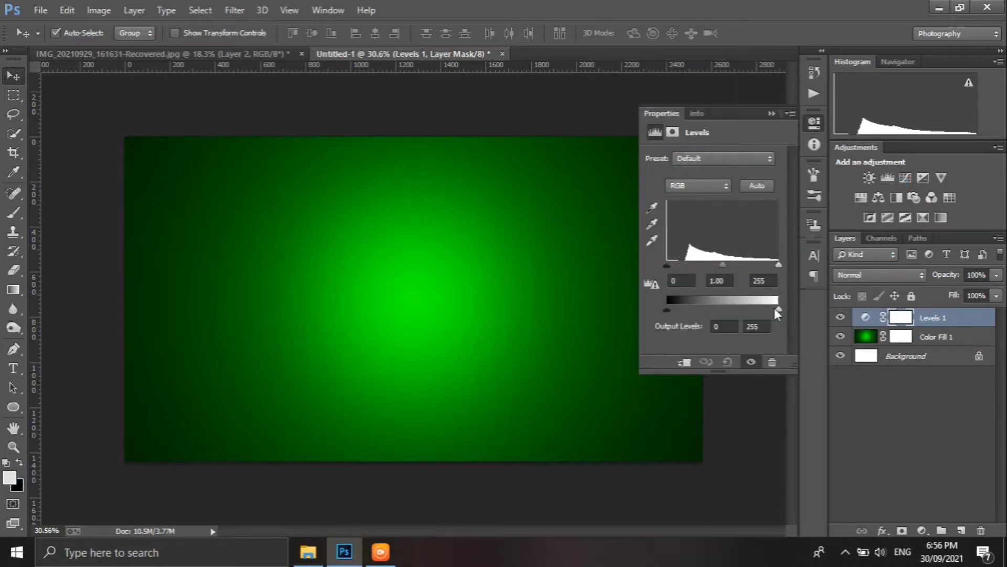
{"action": "left_click_drag", "start_coordinate": [769, 307], "coordinate": [765, 307]}
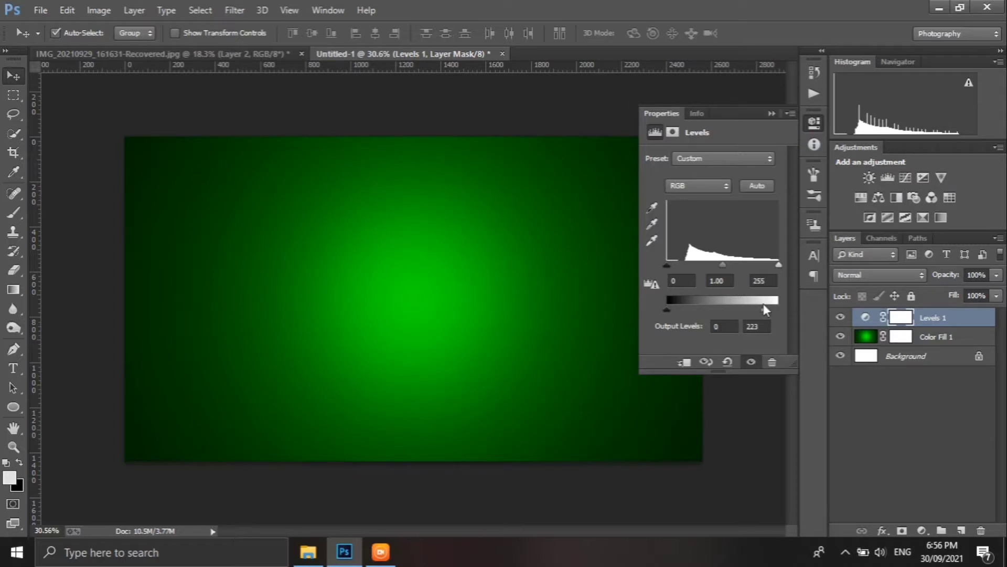
{"action": "left_click", "coordinate": [792, 141]}
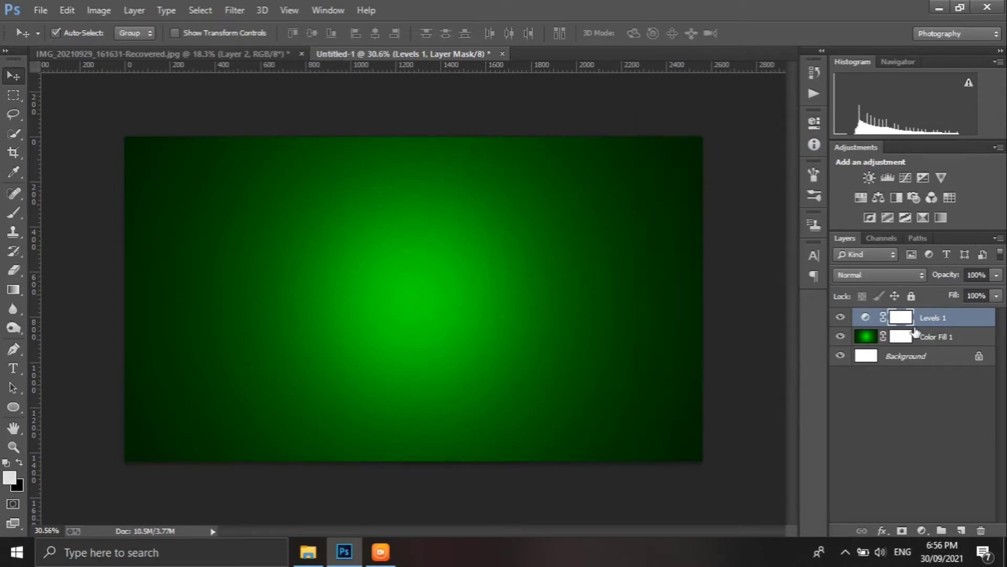
{"action": "left_click", "coordinate": [40, 10]}
Place the 'model' image from the F: 'thumbnail making' folder and commit it
{"action": "left_click", "coordinate": [67, 220]}
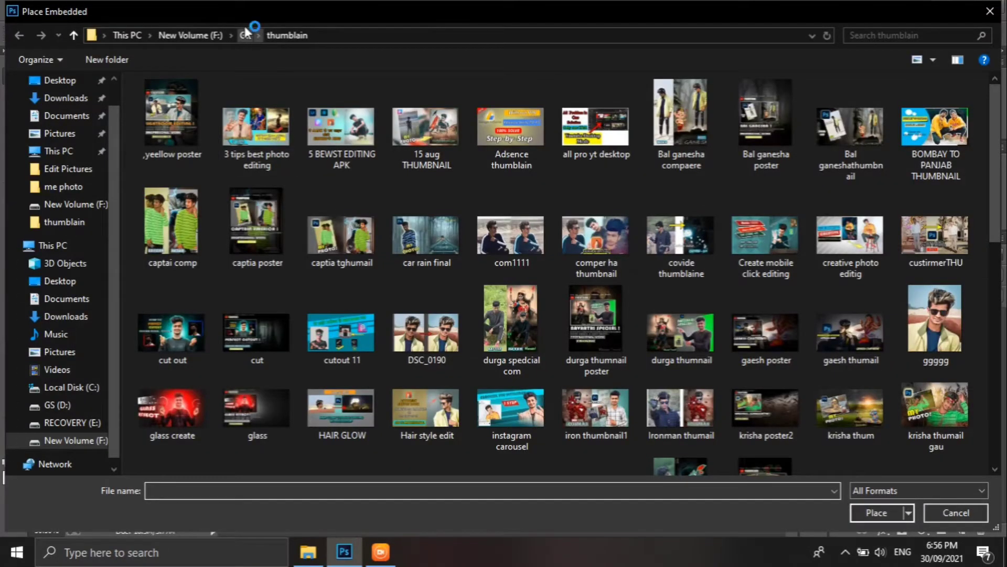
{"action": "left_click", "coordinate": [184, 36]}
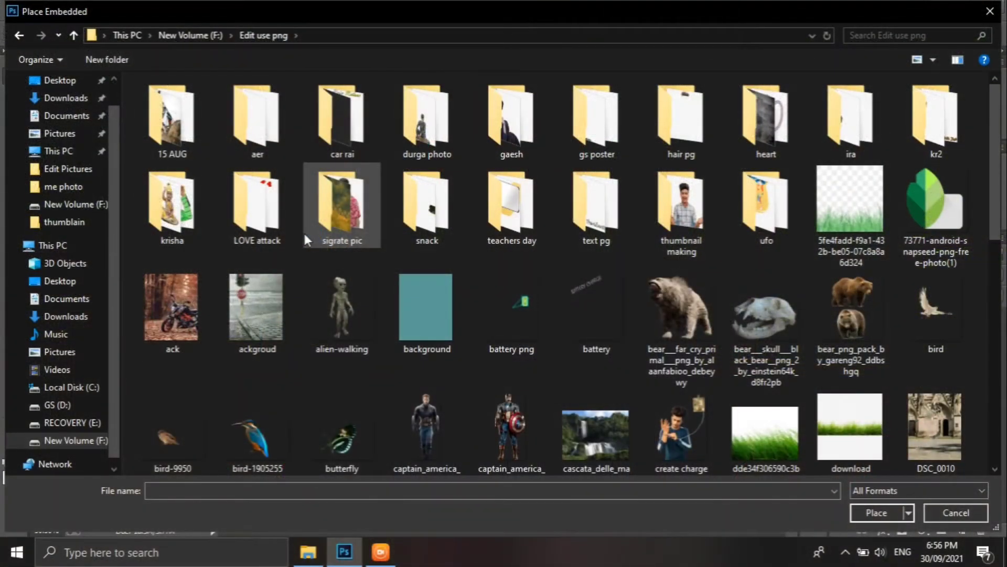
{"action": "key", "text": "m"}
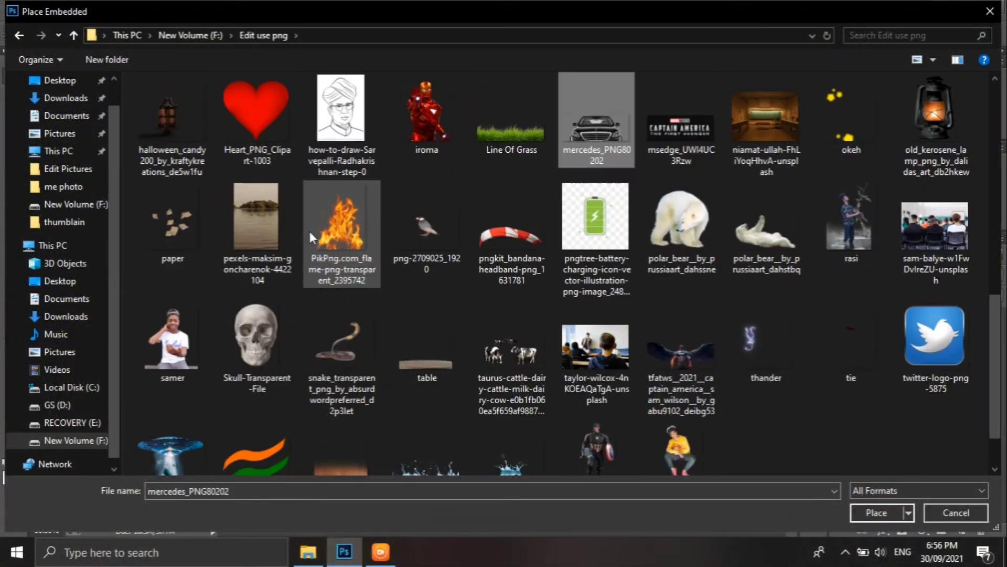
{"action": "left_click", "coordinate": [677, 137]}
{"action": "scroll", "coordinate": [668, 195], "scroll_direction": "up", "scroll_amount": 10}
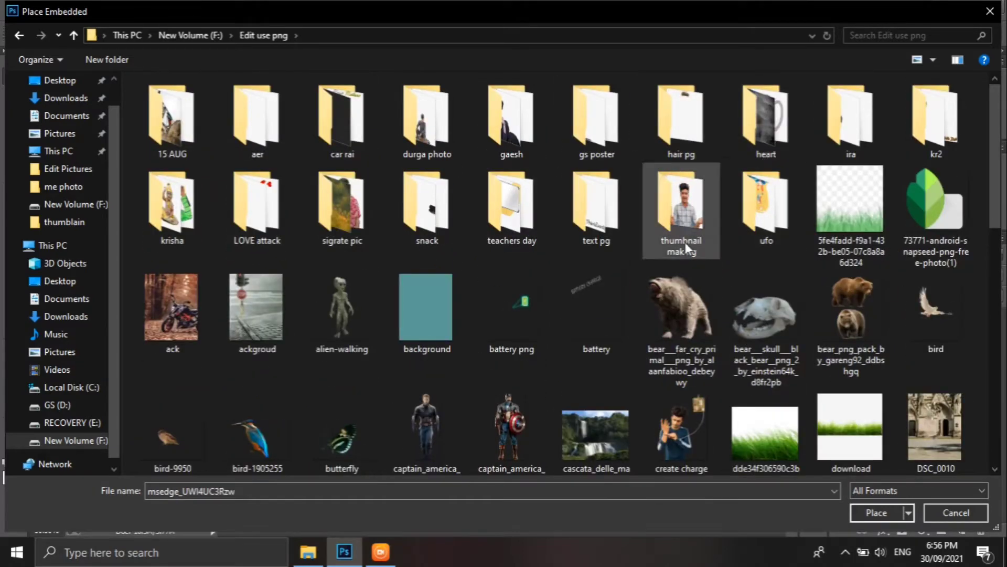
{"action": "left_click", "coordinate": [664, 248]}
{"action": "double_click", "coordinate": [663, 248]}
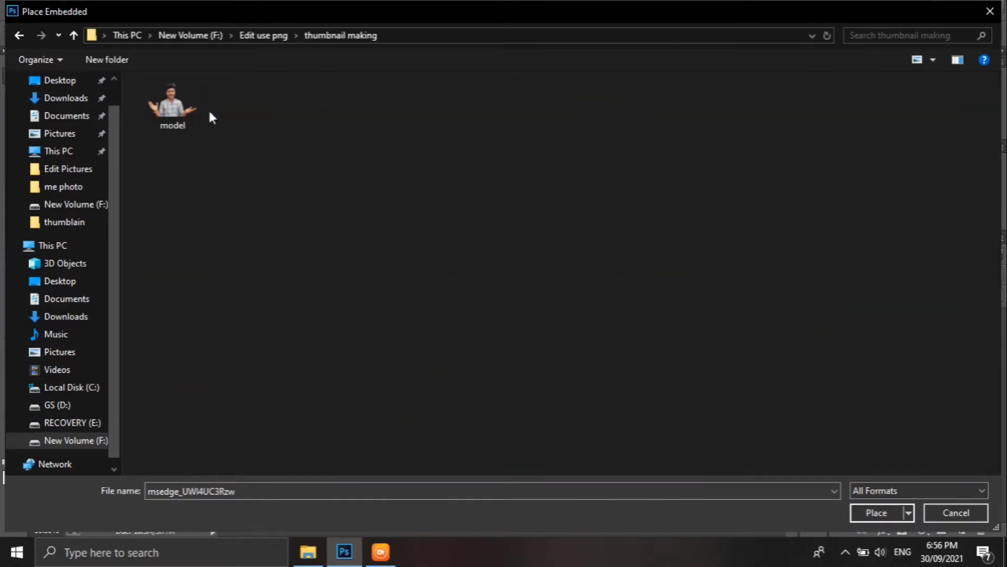
{"action": "double_click", "coordinate": [205, 106]}
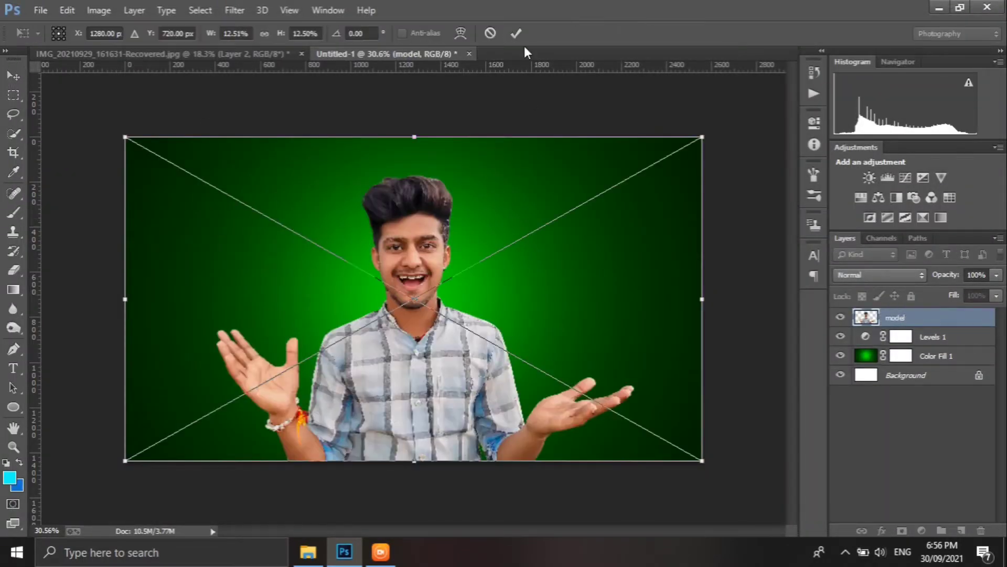
{"action": "key", "text": "Return"}
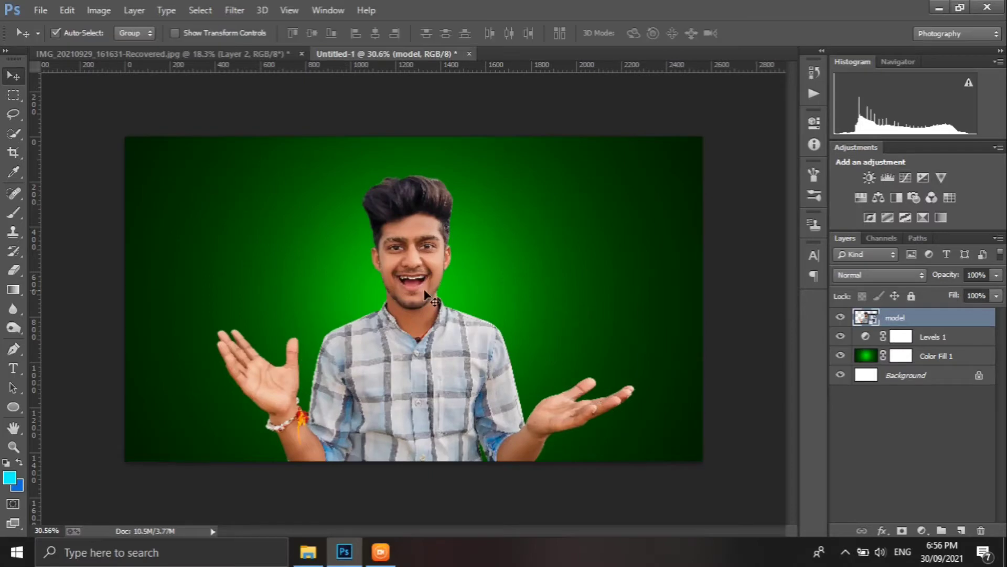
Zoom in, drag the model cut-out slightly lower along the bottom edge, then zoom out
{"action": "scroll", "coordinate": [413, 274], "scroll_direction": "up", "scroll_amount": 4}
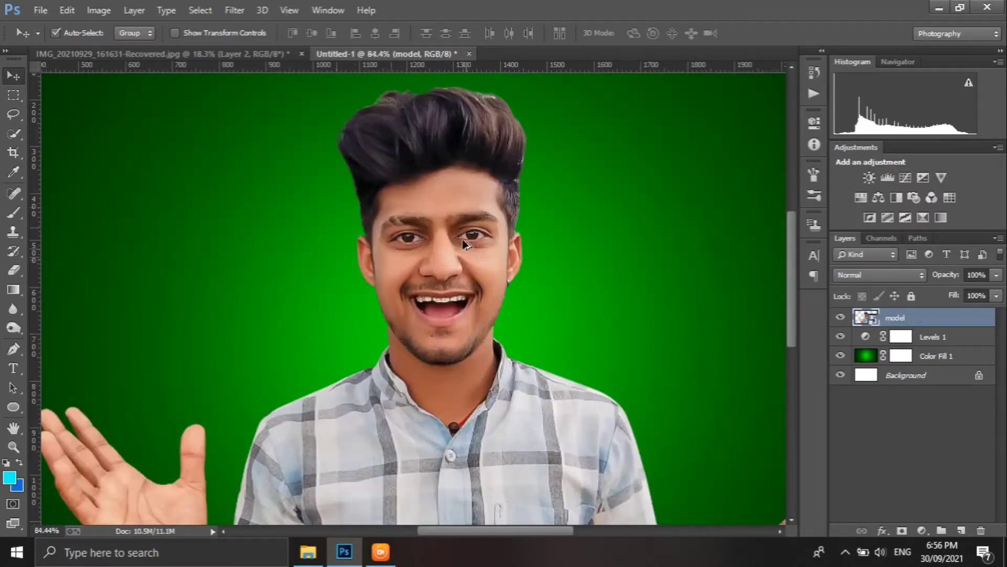
{"action": "scroll", "coordinate": [463, 231], "scroll_direction": "up", "scroll_amount": 2}
{"action": "left_click_drag", "start_coordinate": [464, 242], "coordinate": [465, 253]}
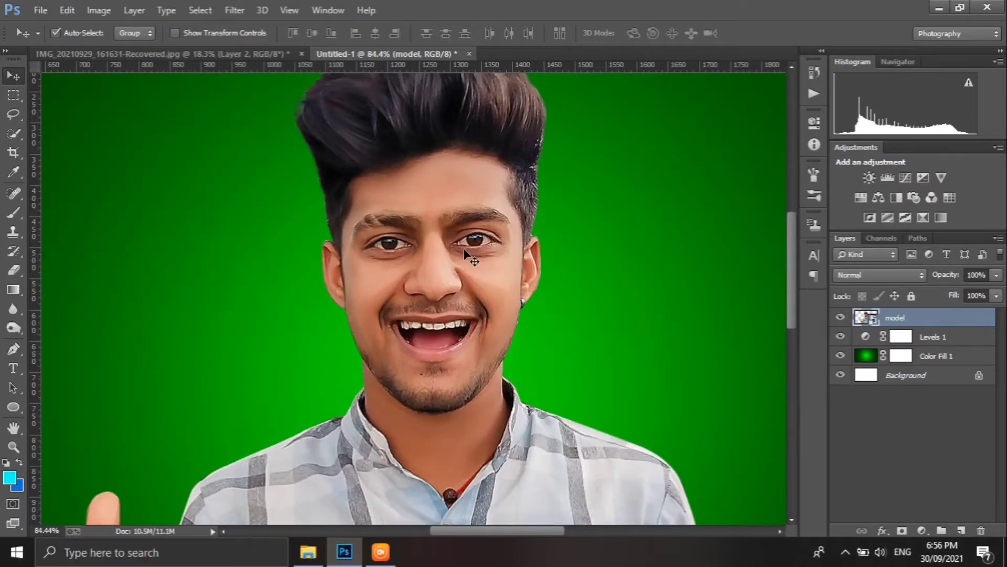
{"action": "scroll", "coordinate": [464, 254], "scroll_direction": "down", "scroll_amount": 2}
{"action": "scroll", "coordinate": [469, 284], "scroll_direction": "down", "scroll_amount": 1}
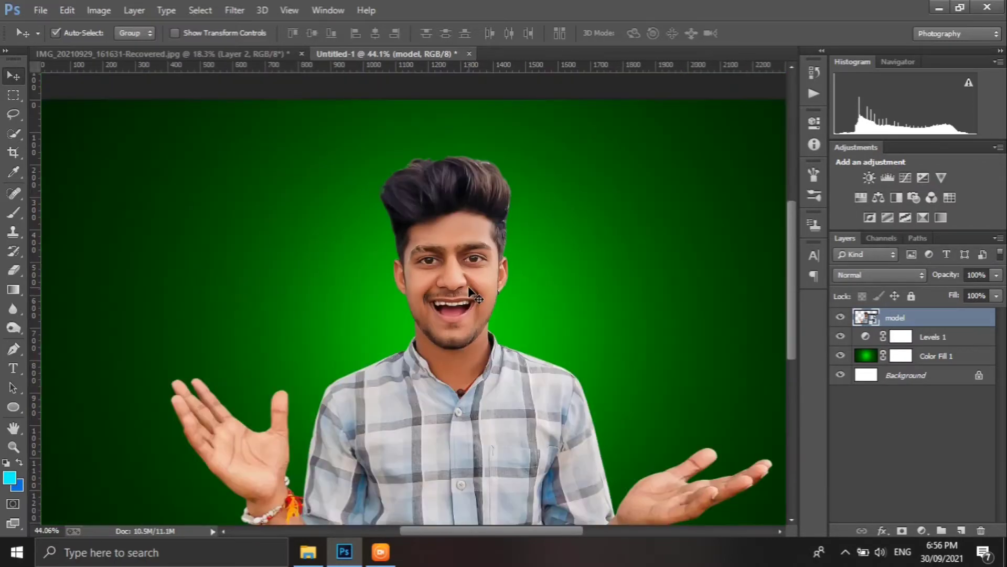
{"action": "scroll", "coordinate": [468, 286], "scroll_direction": "down", "scroll_amount": 1}
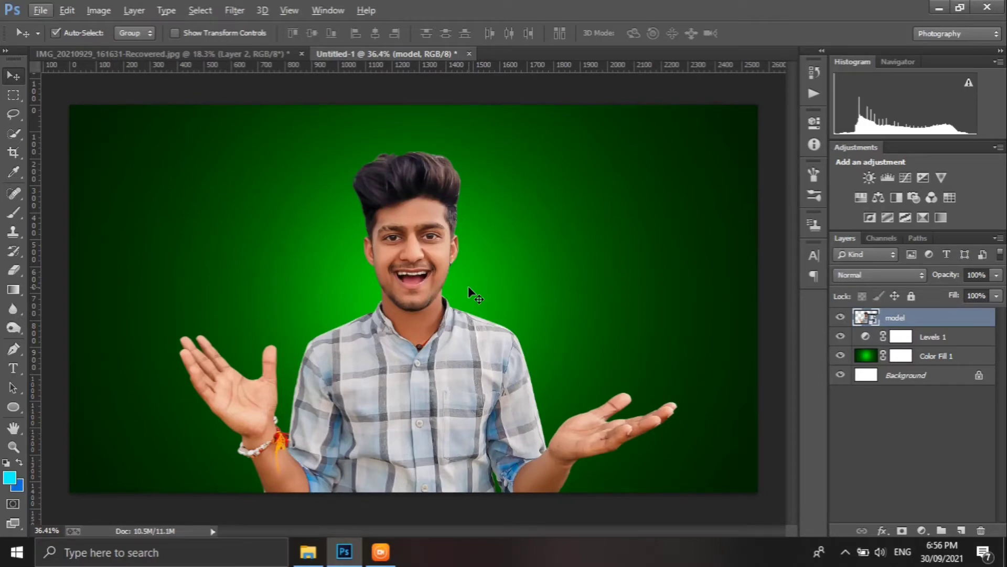
{"action": "scroll", "coordinate": [489, 269], "scroll_direction": "down", "scroll_amount": 1}
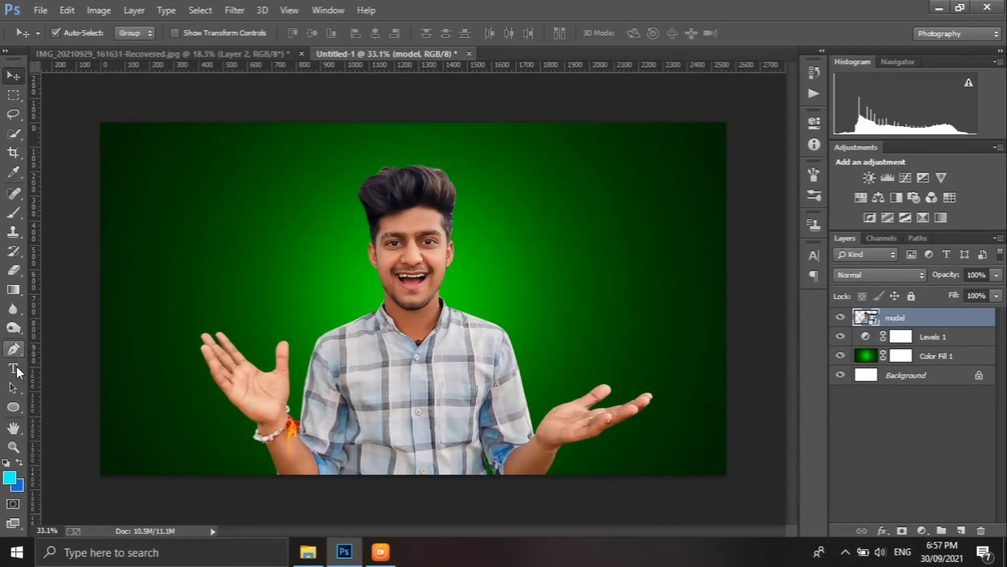
Draw a wide rectangle across the top of the image filled medium blue
{"action": "left_click_drag", "start_coordinate": [18, 405], "coordinate": [62, 406]}
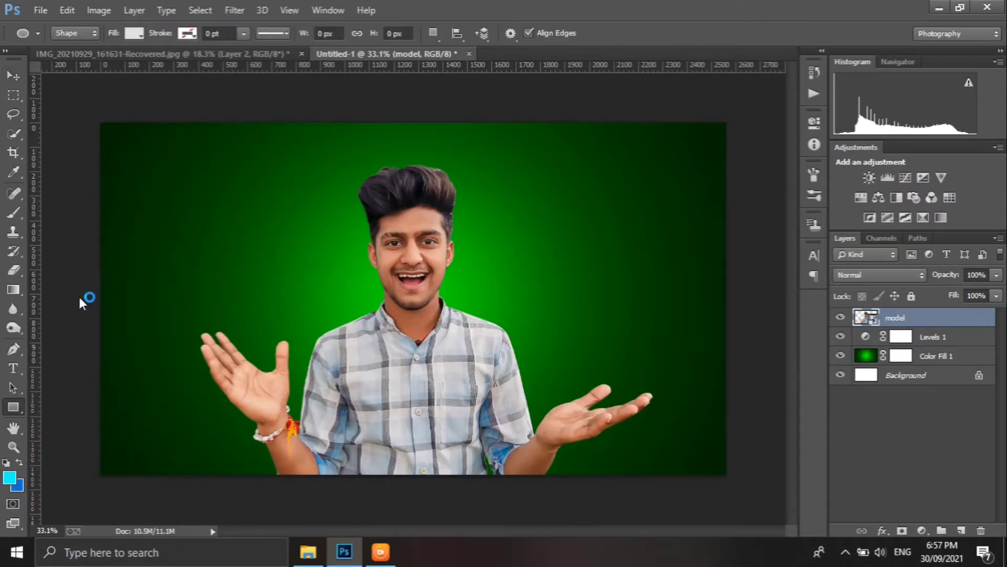
{"action": "left_click_drag", "start_coordinate": [76, 132], "coordinate": [744, 205]}
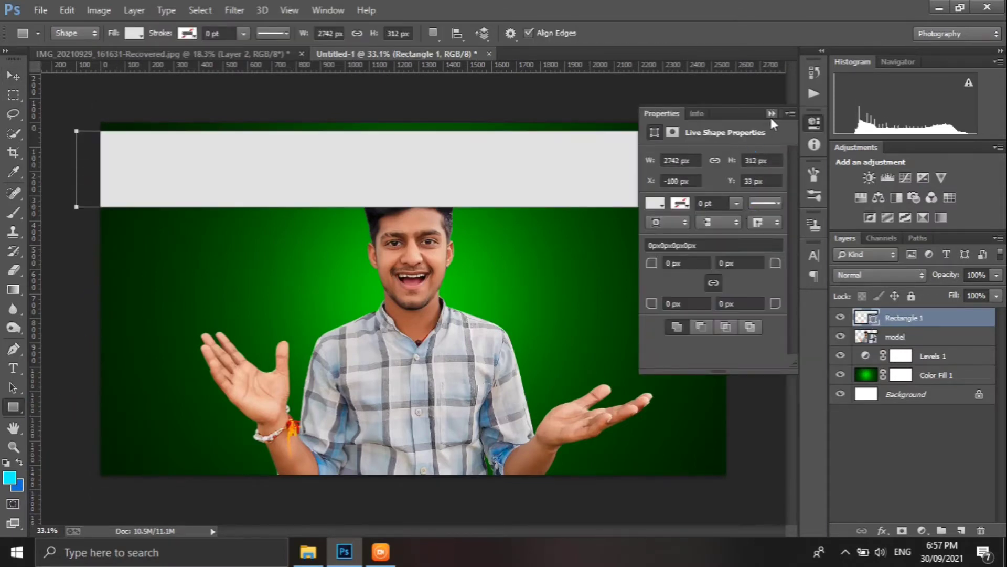
{"action": "left_click", "coordinate": [771, 114]}
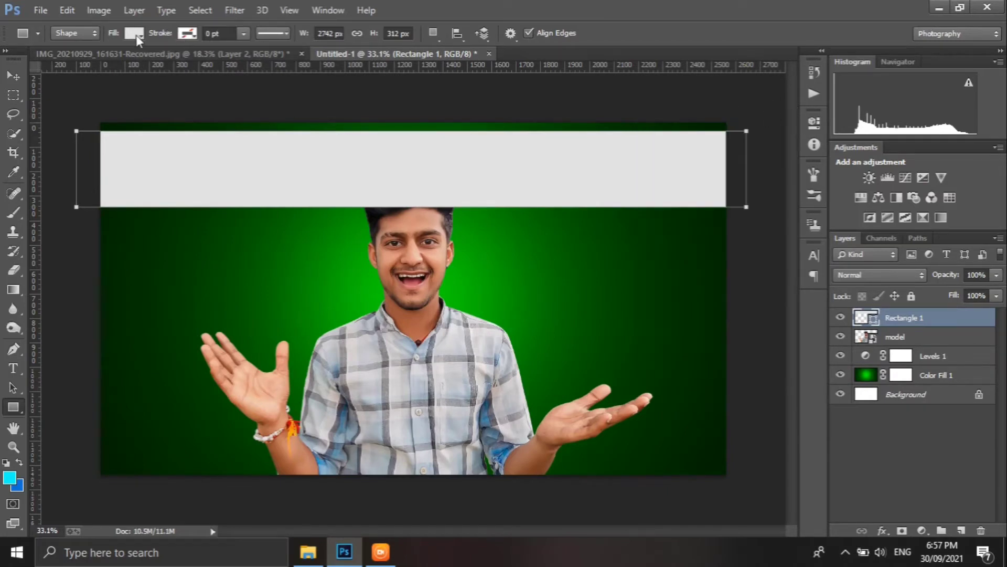
{"action": "left_click", "coordinate": [188, 33]}
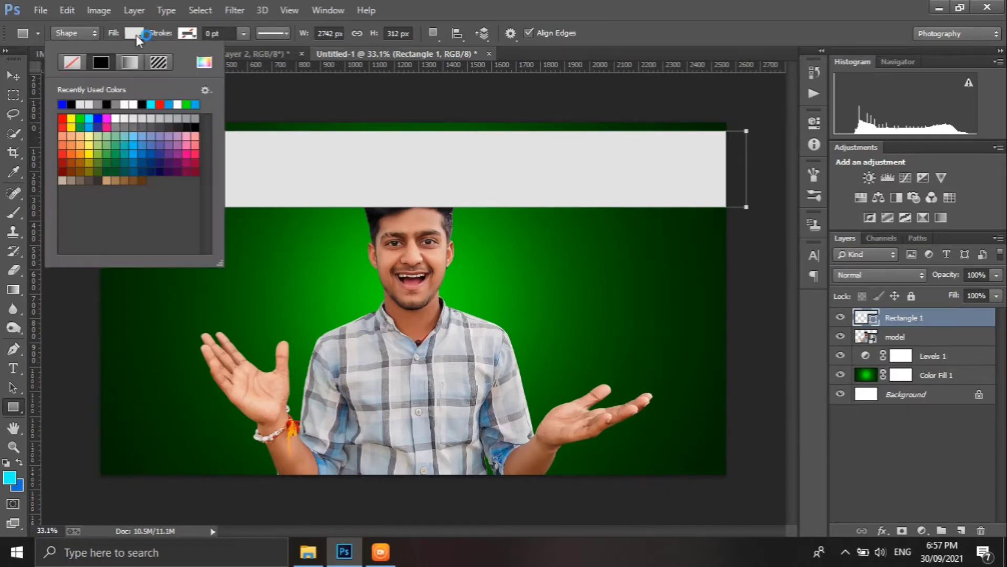
{"action": "left_click", "coordinate": [89, 119]}
{"action": "left_click", "coordinate": [90, 127]}
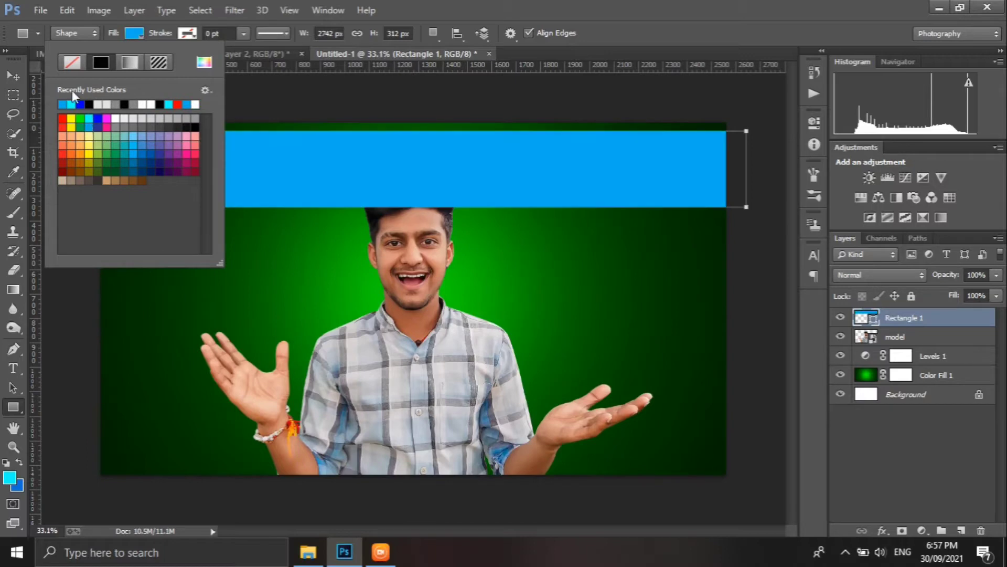
{"action": "left_click", "coordinate": [15, 75]}
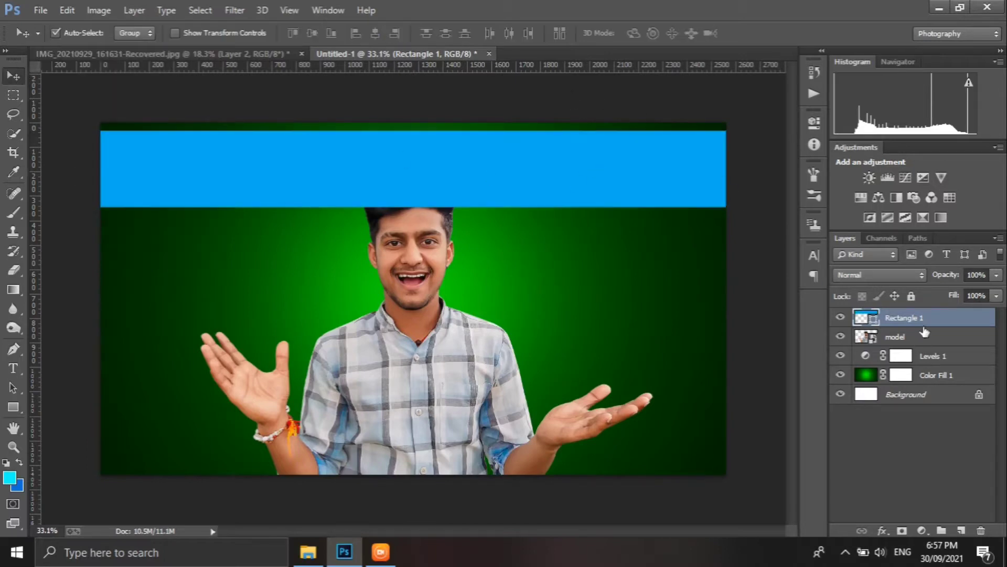
Move the blue Rectangle 1 layer below the model layer
{"action": "left_click_drag", "start_coordinate": [925, 321], "coordinate": [923, 348]}
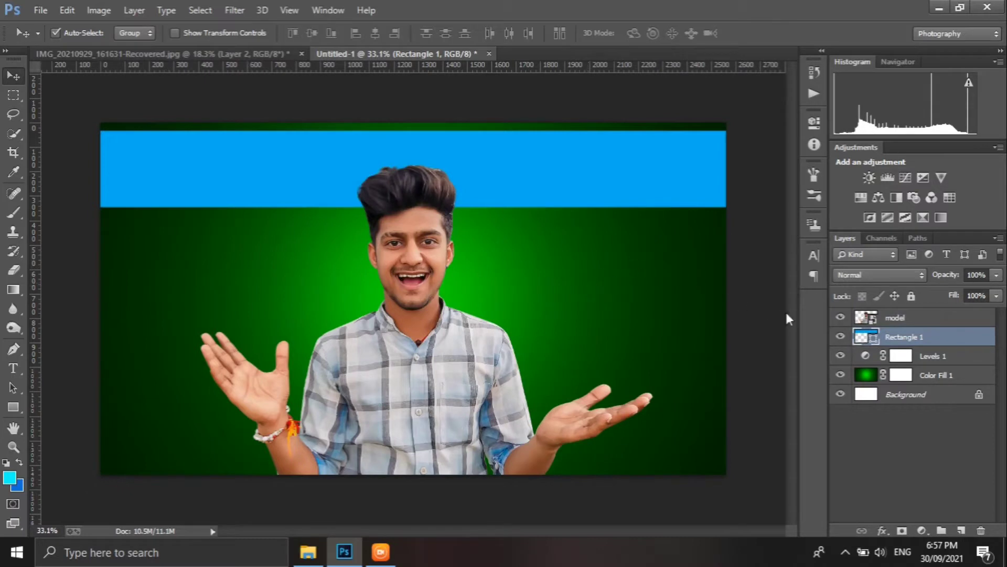
{"action": "left_click", "coordinate": [16, 371]}
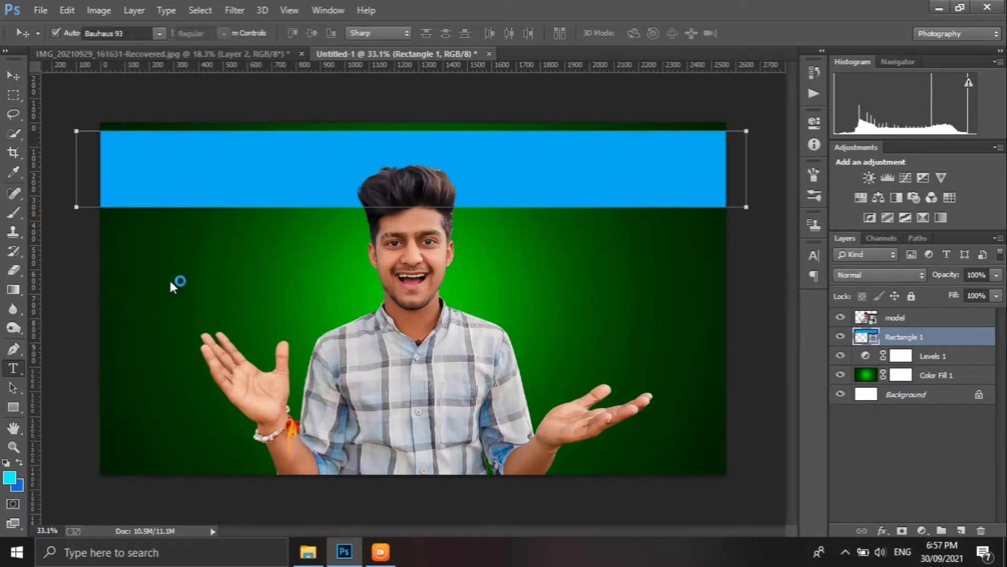
{"action": "left_click", "coordinate": [169, 280]}
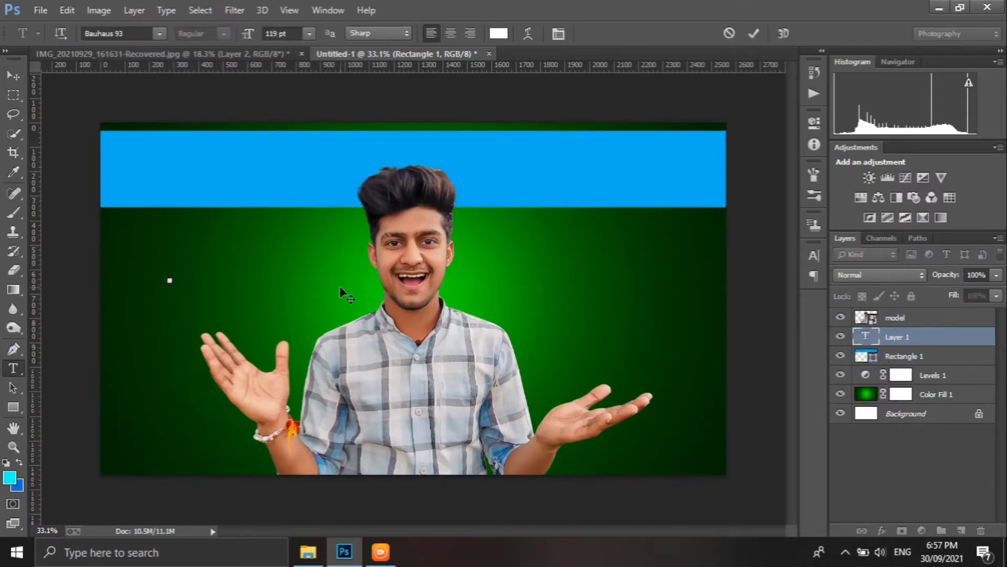
Type the white heading text and scale and move it to fit inside the blue banner
{"action": "type", "text": "AMAZINGC"}
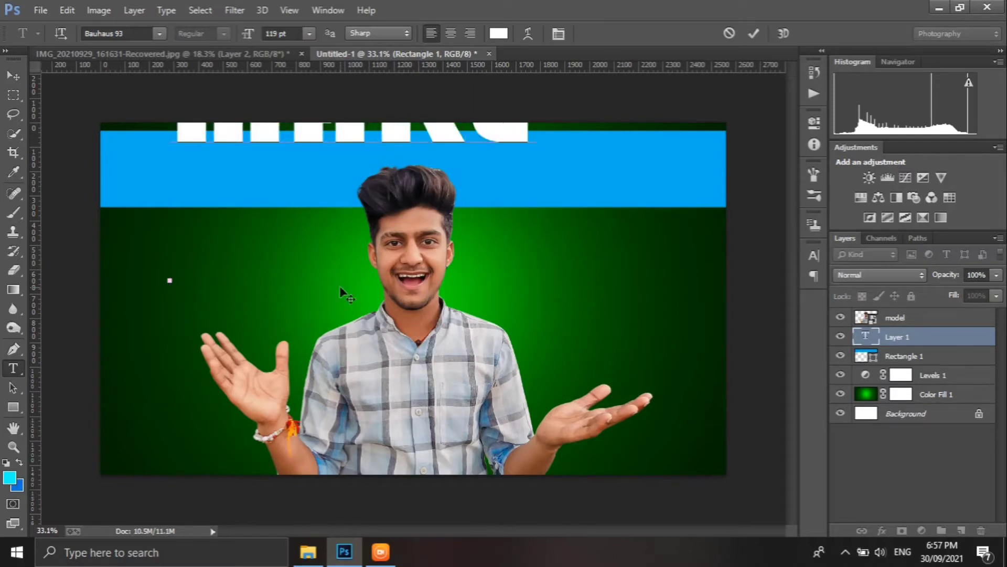
{"action": "type", "text": "H   T"}
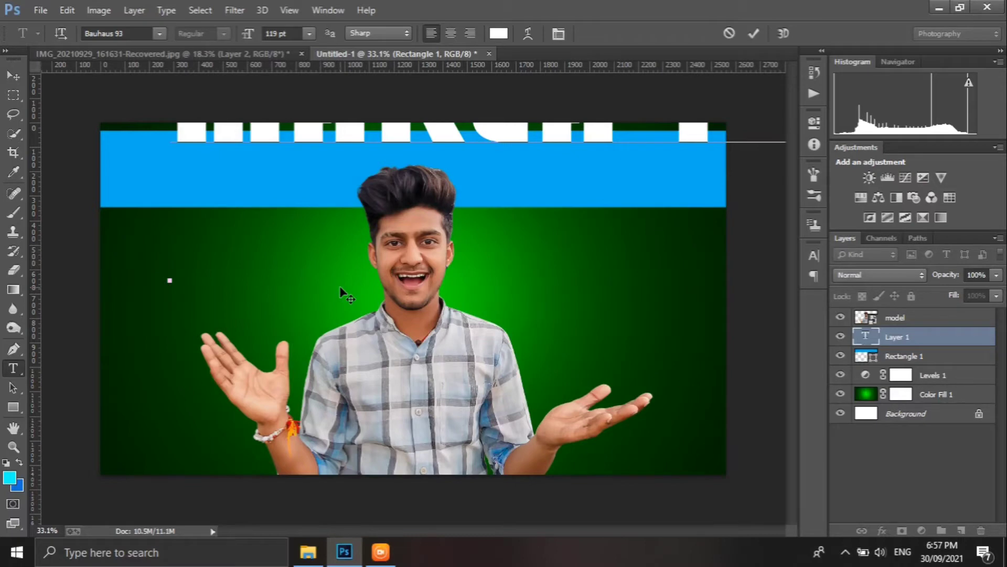
{"action": "left_click", "coordinate": [13, 76]}
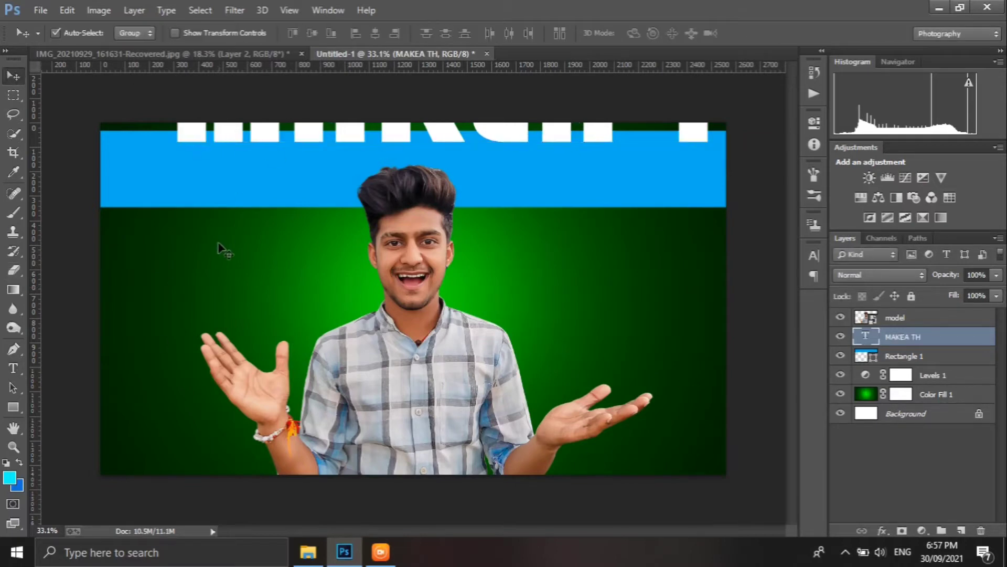
{"action": "key", "text": "ctrl+t"}
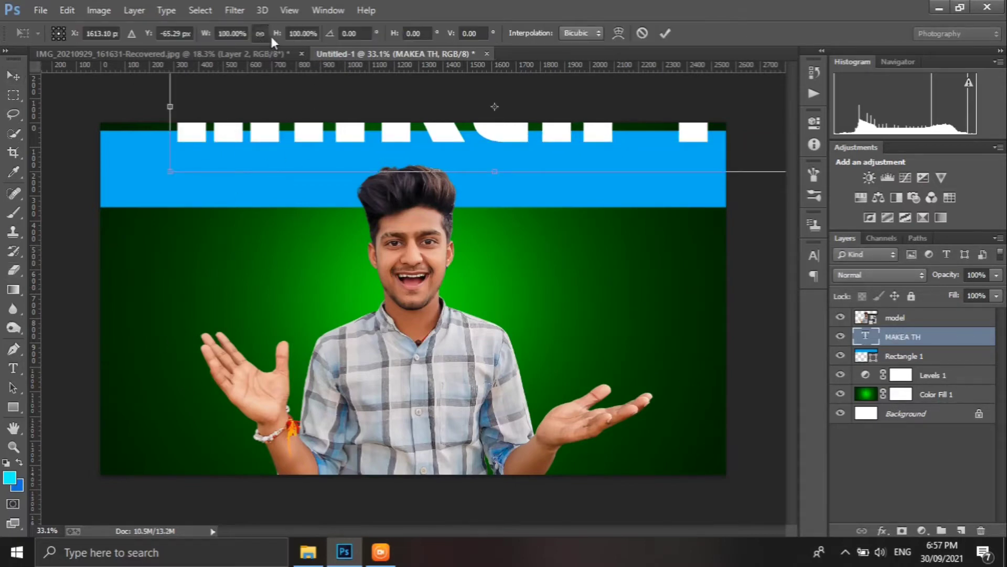
{"action": "left_click_drag", "start_coordinate": [170, 107], "coordinate": [366, 94]}
{"action": "mouse_move", "coordinate": [596, 135]}
{"action": "left_mouse_down"}
{"action": "mouse_move", "coordinate": [545, 194]}
{"action": "mouse_move", "coordinate": [535, 181]}
{"action": "left_mouse_up"}
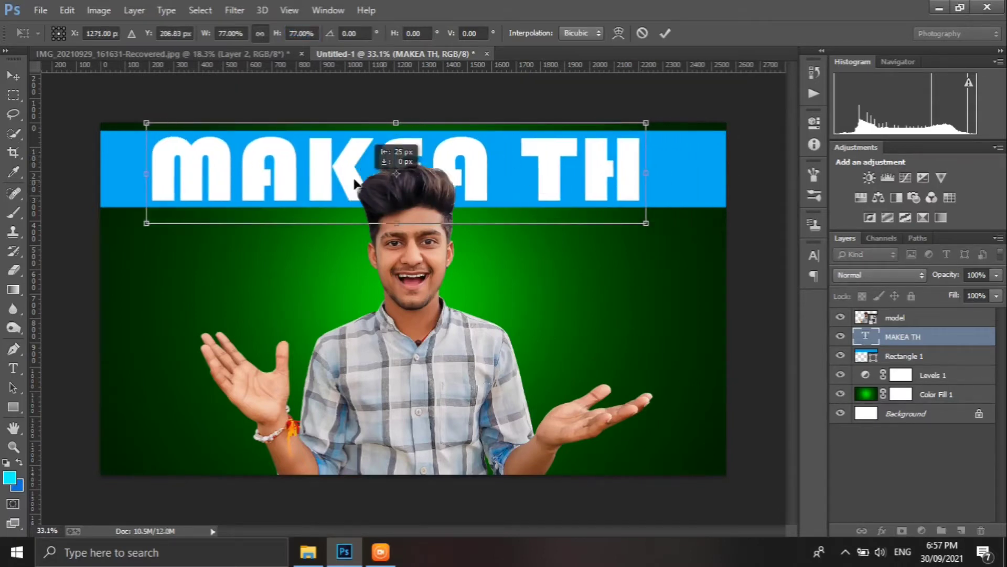
{"action": "left_click_drag", "start_coordinate": [387, 183], "coordinate": [335, 184]}
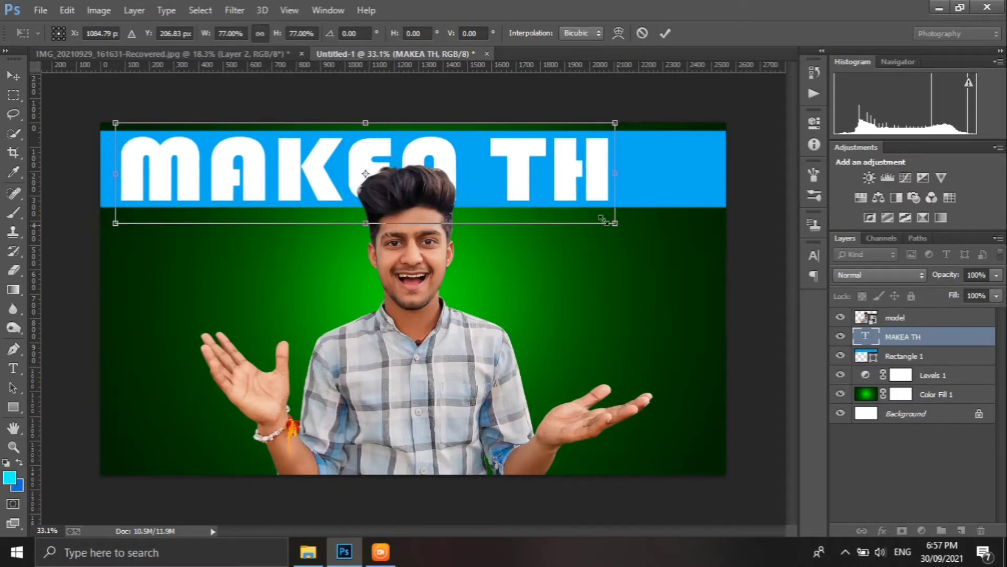
{"action": "left_click_drag", "start_coordinate": [617, 225], "coordinate": [512, 202]}
{"action": "left_click", "coordinate": [665, 35]}
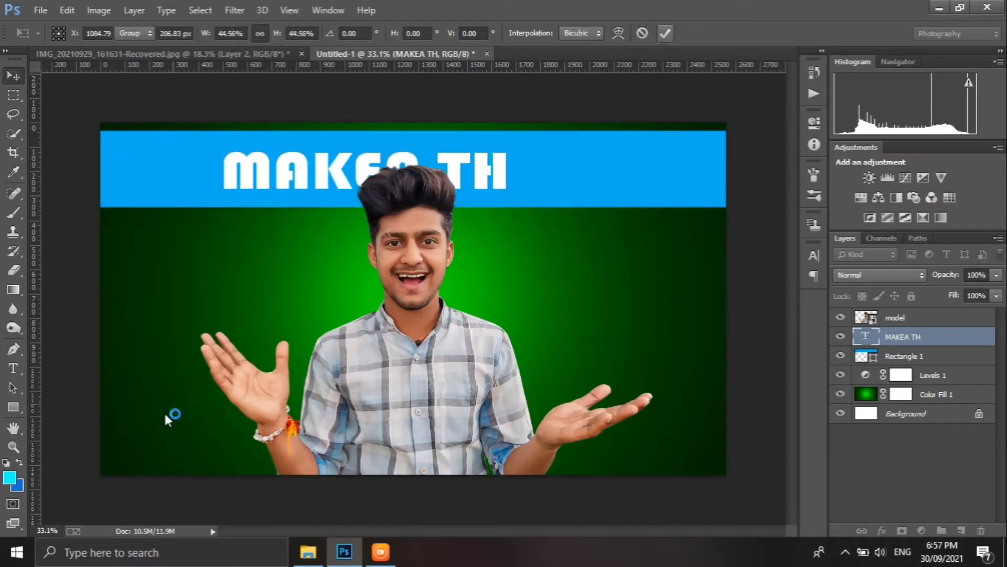
Split MAKEA into 'MAKE A' and add an A after TH
{"action": "left_click", "coordinate": [13, 369]}
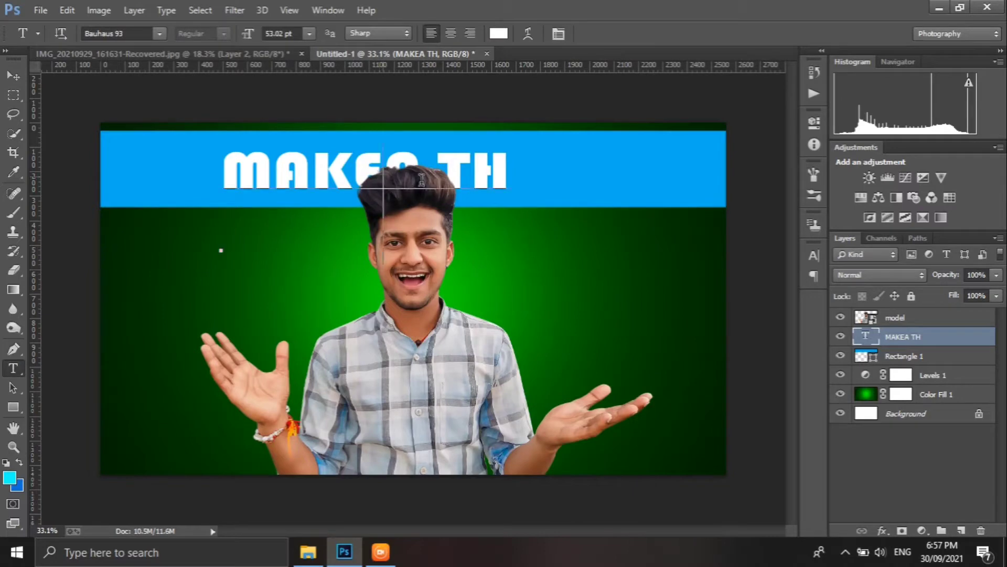
{"action": "left_click", "coordinate": [379, 177]}
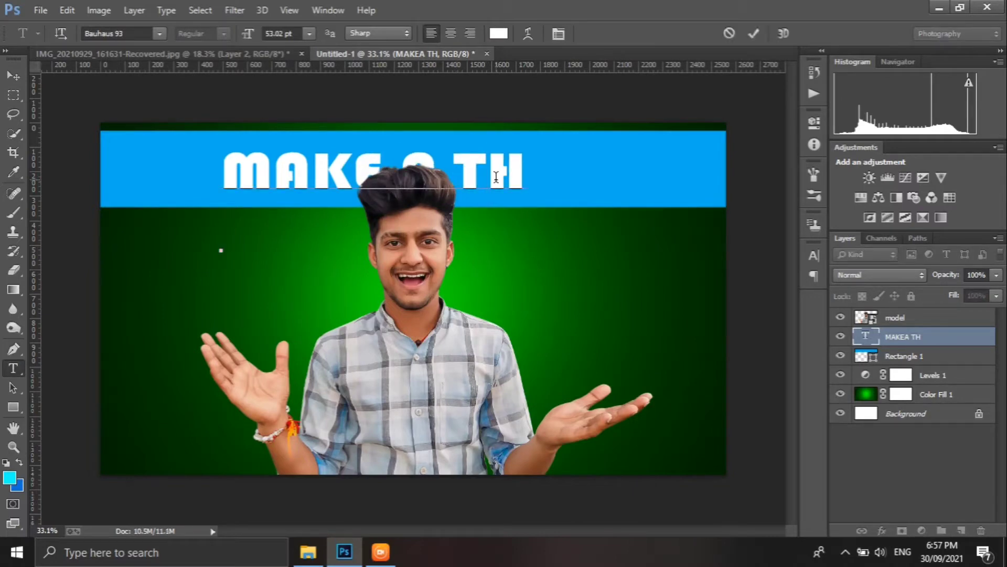
{"action": "key", "text": "End"}
{"action": "type", "text": "A"}
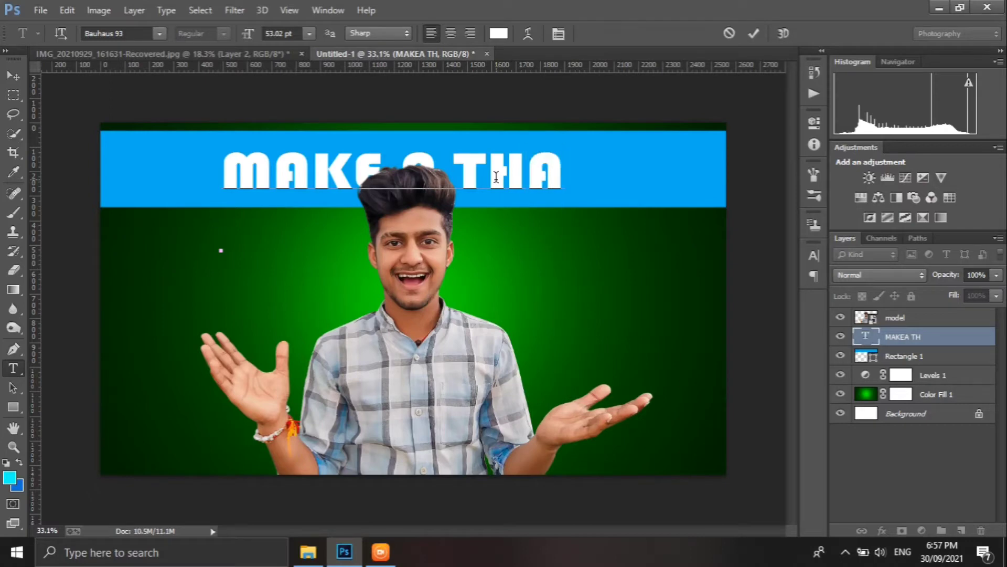
{"action": "key", "text": "Left"}
{"action": "key", "text": "BackSpace"}
Type more letters of THUMBNAIL, correct the spelling, and commit the text
{"action": "left_click", "coordinate": [562, 162]}
{"action": "key", "text": "BackSpace"}
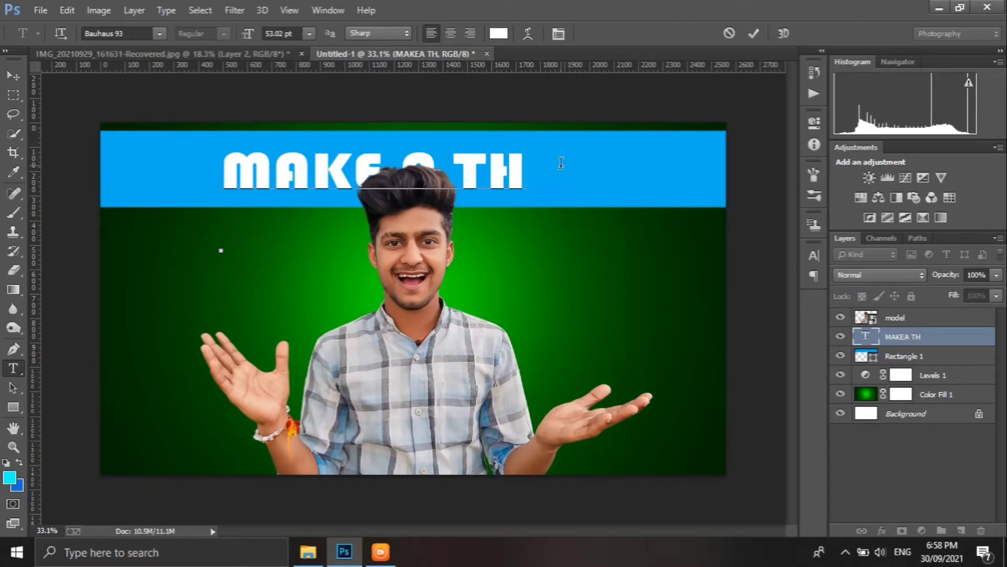
{"action": "type", "text": "U"}
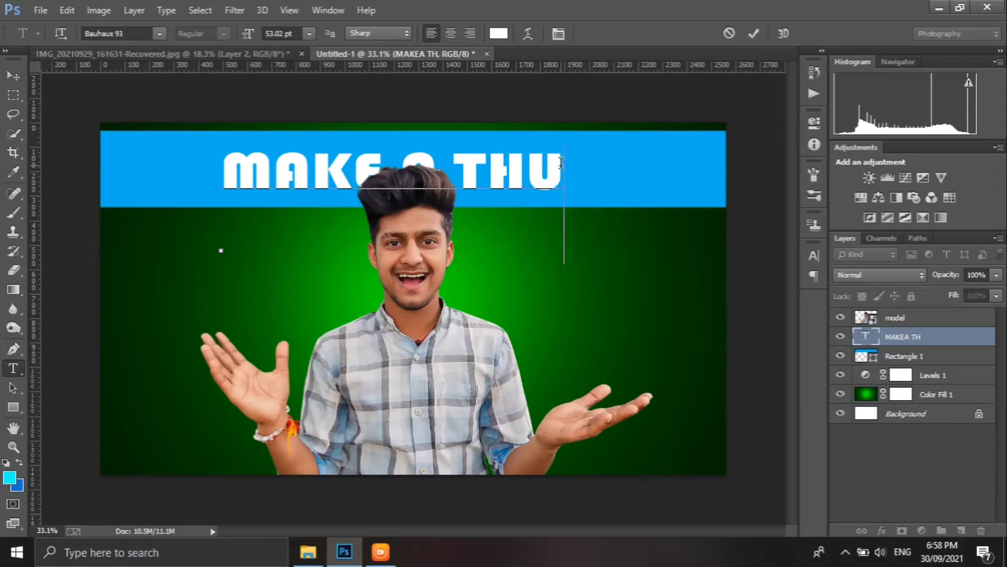
{"action": "type", "text": "MBA"}
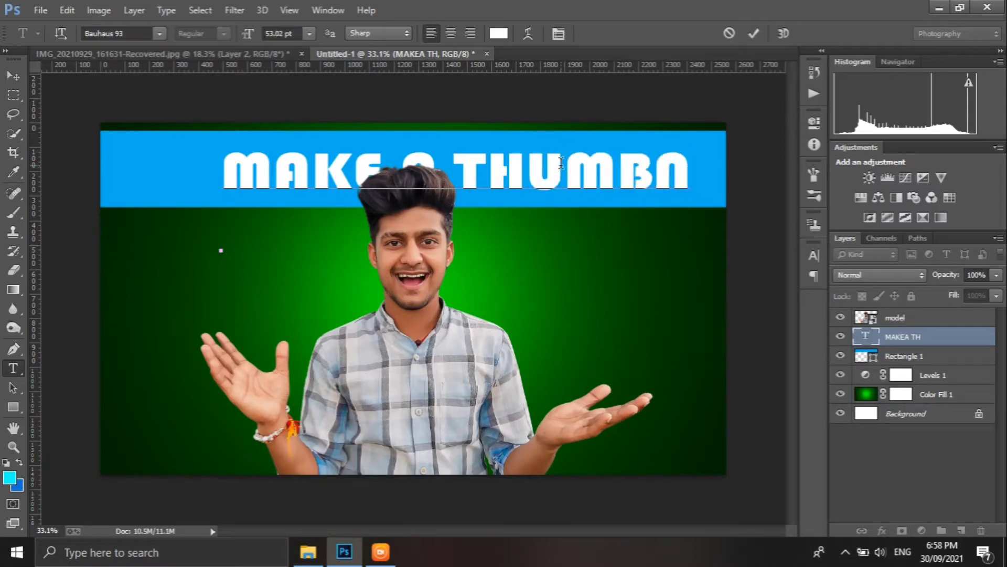
{"action": "type", "text": "L"}
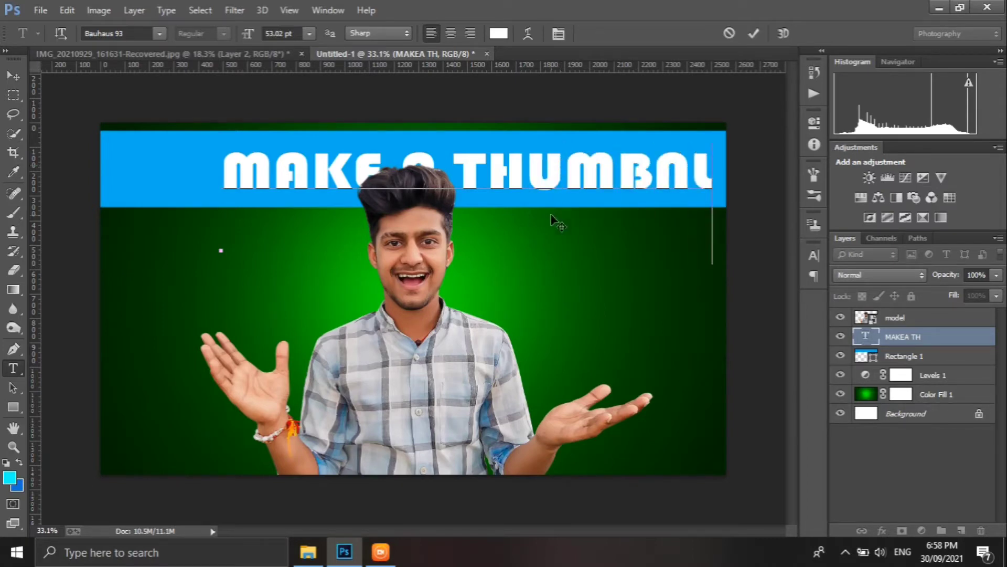
{"action": "left_click", "coordinate": [691, 182]}
{"action": "type", "text": "A"}
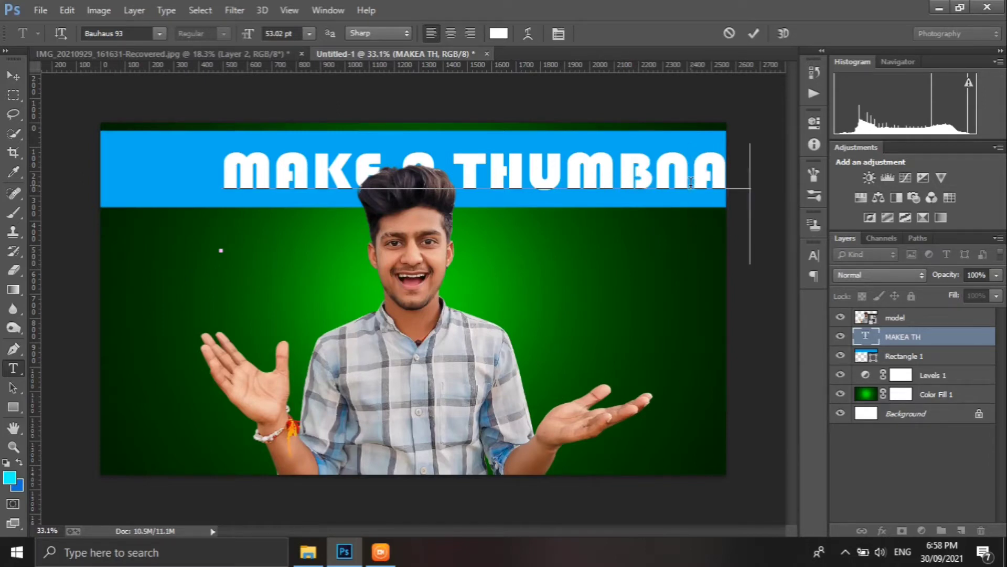
{"action": "left_click", "coordinate": [13, 76]}
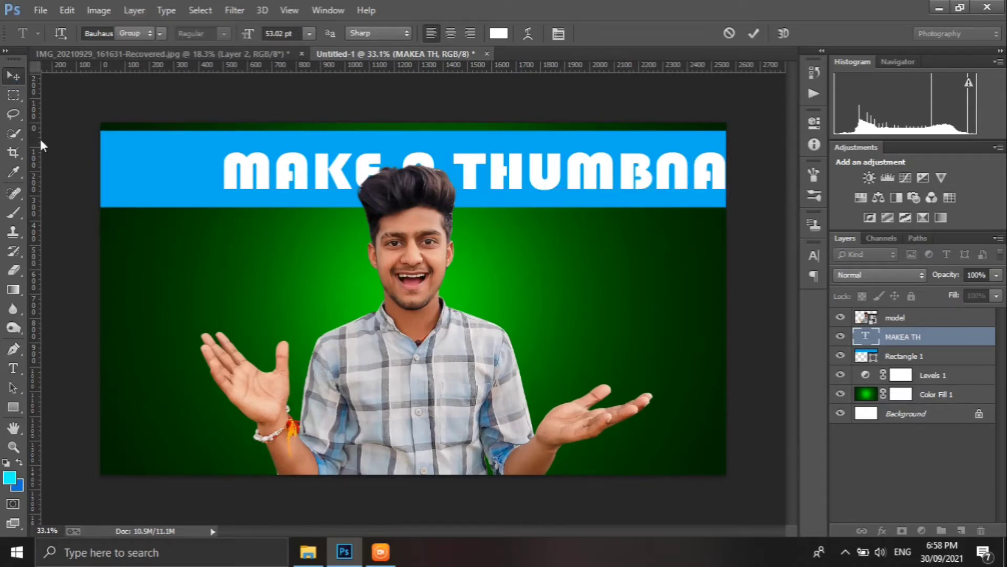
Move the title left and scale it to about 108% so it spans the banner
{"action": "key", "text": "ctrl+t"}
{"action": "left_click_drag", "start_coordinate": [585, 171], "coordinate": [500, 167]}
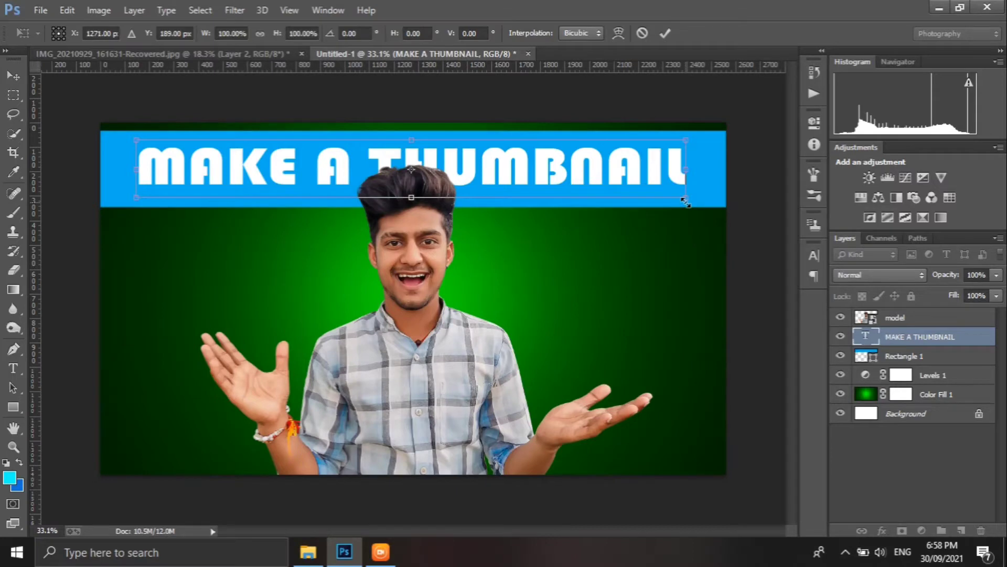
{"action": "left_click_drag", "start_coordinate": [685, 201], "coordinate": [710, 201]}
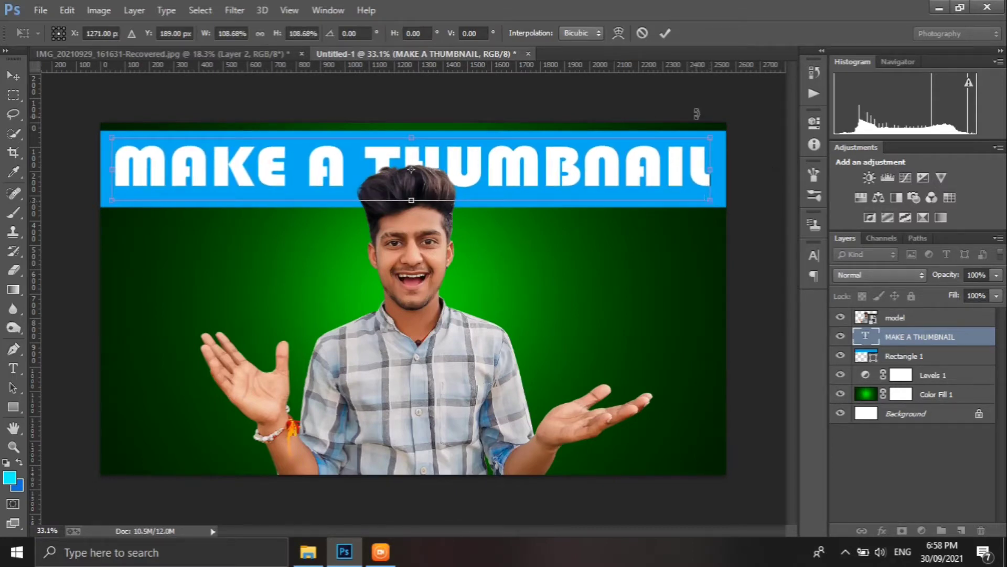
{"action": "left_click", "coordinate": [667, 33]}
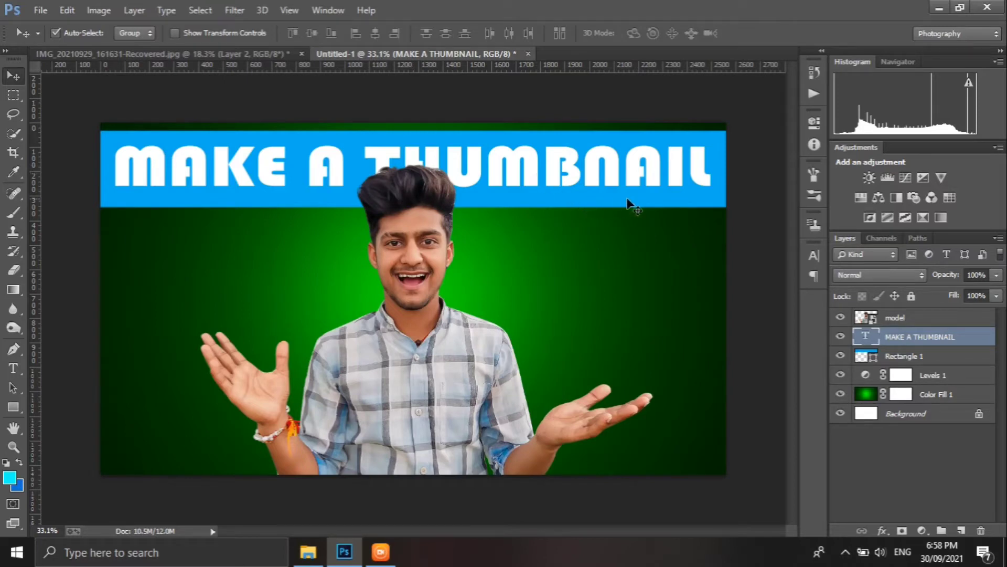
Add a dark Stroke outline to the title and set its size
{"action": "left_click", "coordinate": [890, 527]}
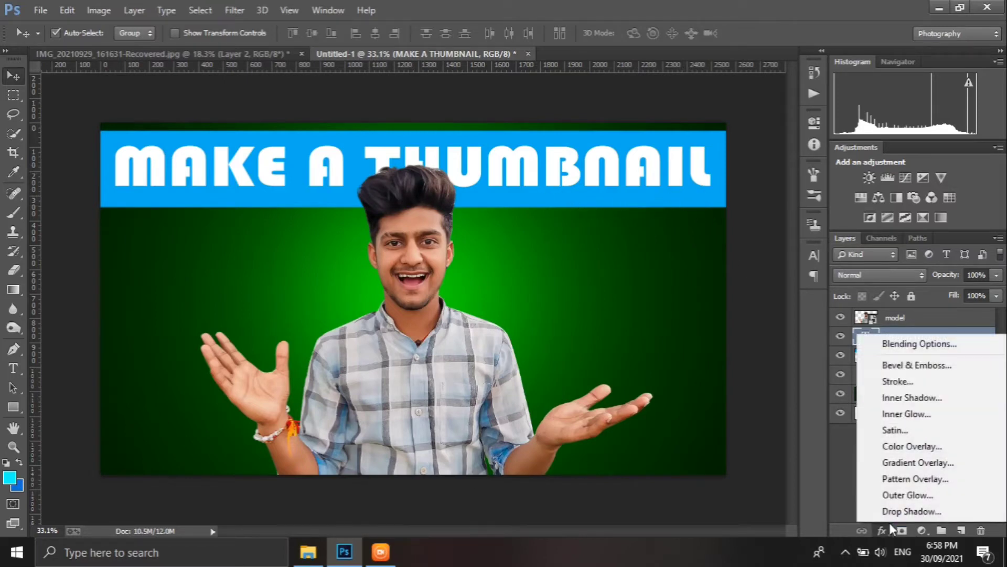
{"action": "left_click", "coordinate": [891, 394]}
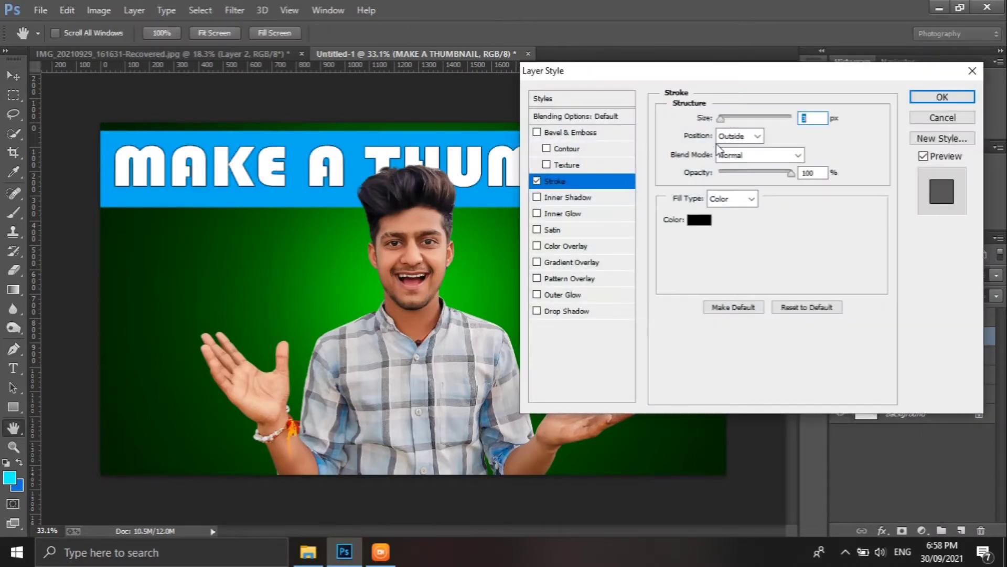
{"action": "mouse_move", "coordinate": [724, 121]}
{"action": "left_mouse_down"}
{"action": "mouse_move", "coordinate": [736, 121]}
{"action": "mouse_move", "coordinate": [727, 123]}
{"action": "left_mouse_up"}
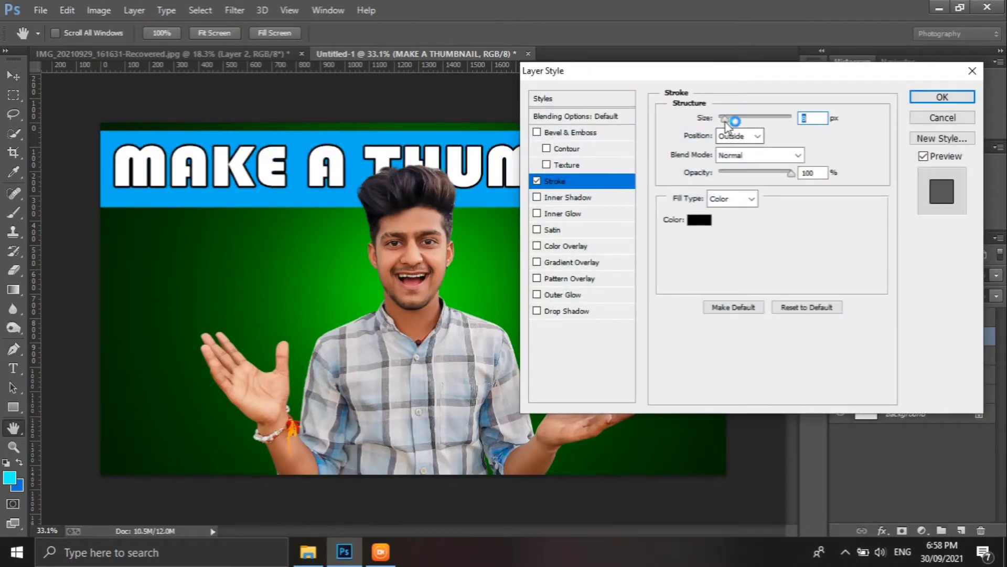
Add a Drop Shadow with angle -58, distance 30 and 100% opacity
{"action": "left_click", "coordinate": [576, 311]}
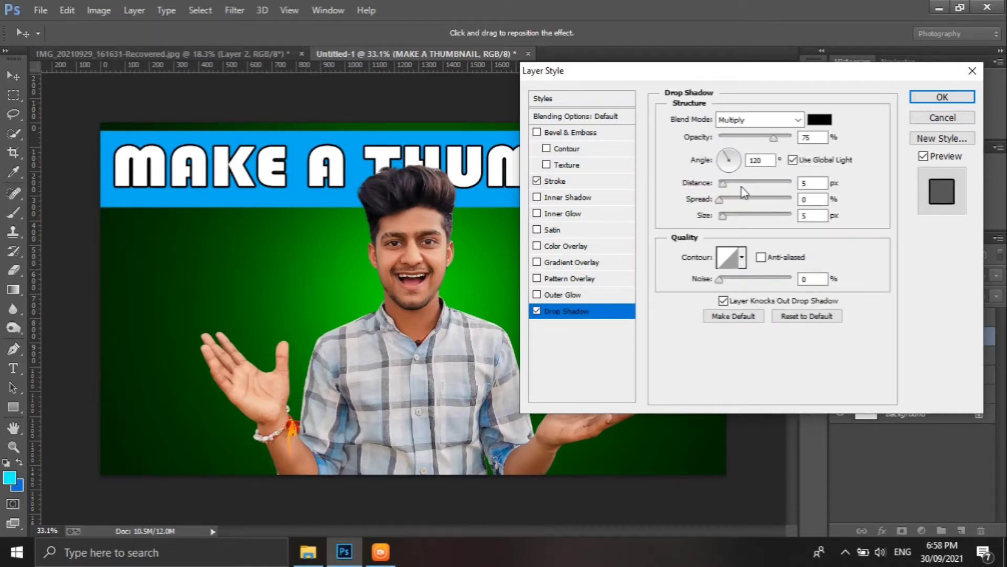
{"action": "left_click_drag", "start_coordinate": [723, 183], "coordinate": [736, 183]}
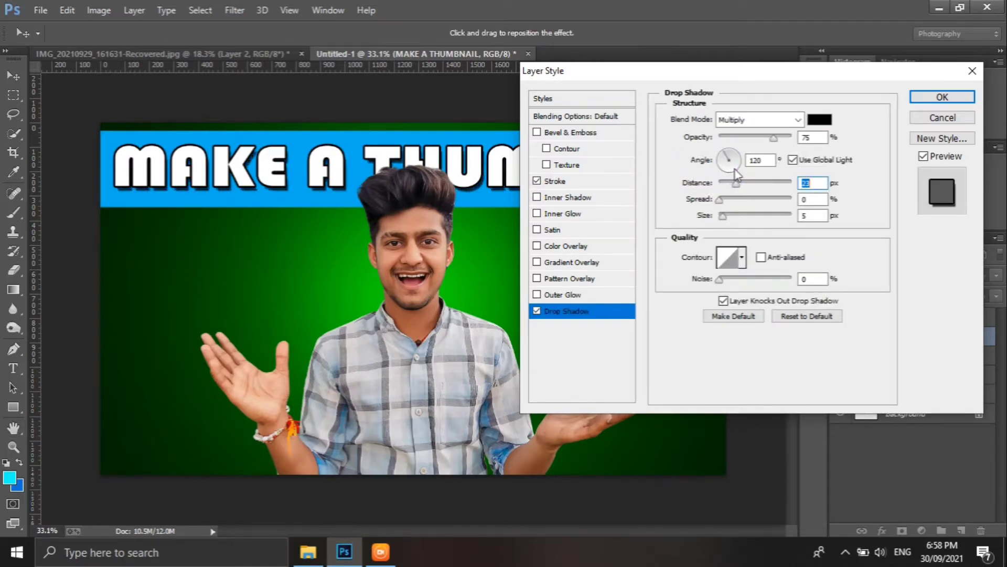
{"action": "left_click", "coordinate": [735, 169]}
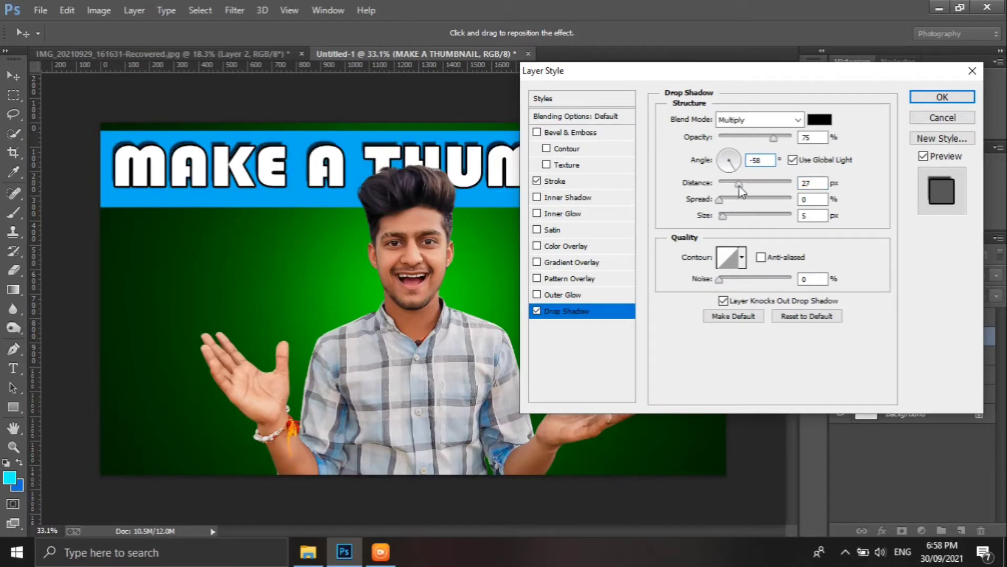
{"action": "left_click_drag", "start_coordinate": [740, 190], "coordinate": [743, 189]}
{"action": "left_click_drag", "start_coordinate": [773, 138], "coordinate": [806, 139]}
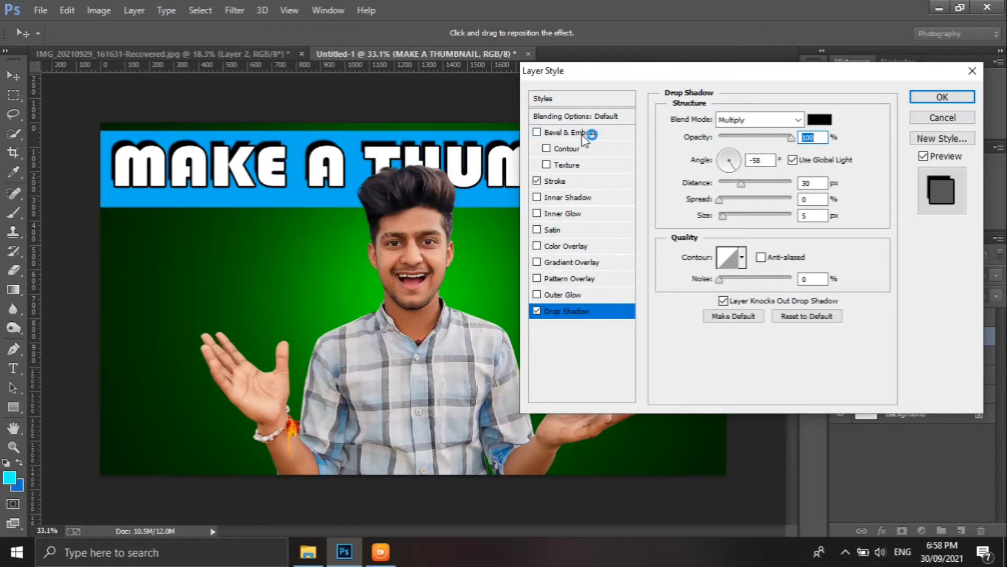
Add Bevel & Emboss with increased depth and apply all effects
{"action": "left_click", "coordinate": [537, 133]}
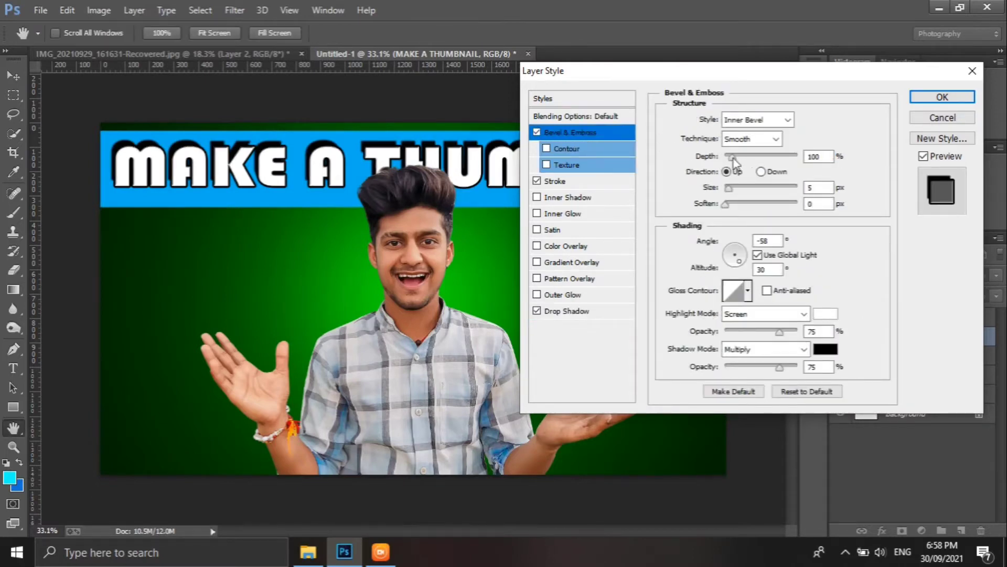
{"action": "left_click_drag", "start_coordinate": [733, 156], "coordinate": [753, 157]}
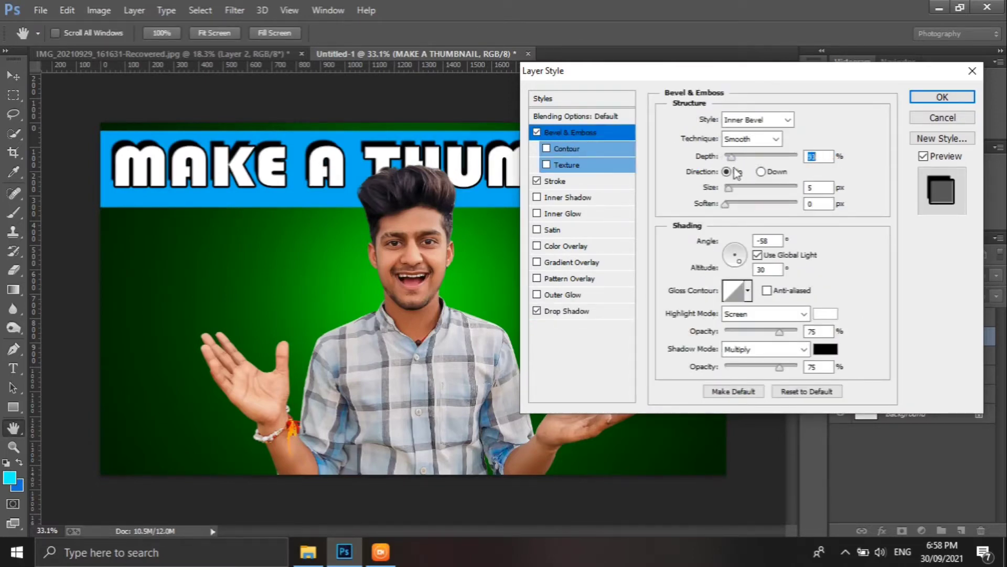
{"action": "left_click", "coordinate": [939, 97]}
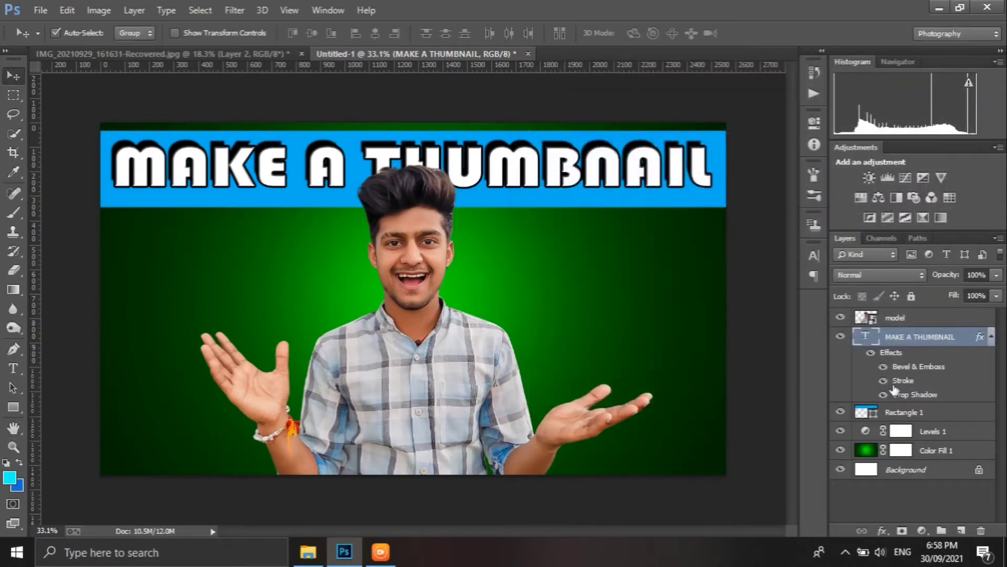
Nudge the blue banner down and pull its bottom edge up to hug the title
{"action": "left_click", "coordinate": [902, 412]}
{"action": "left_click_drag", "start_coordinate": [562, 206], "coordinate": [564, 206]}
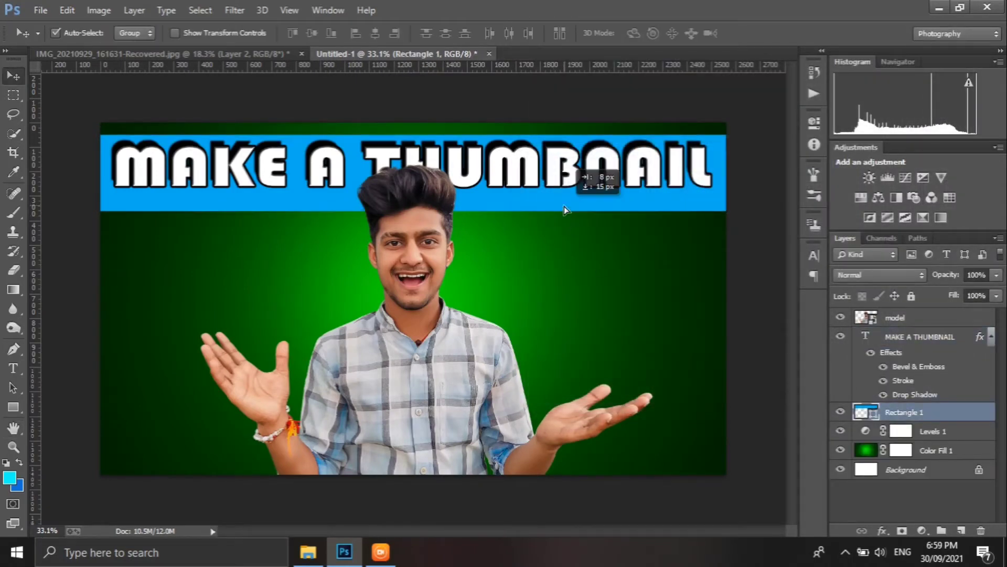
{"action": "key", "text": "ctrl+t"}
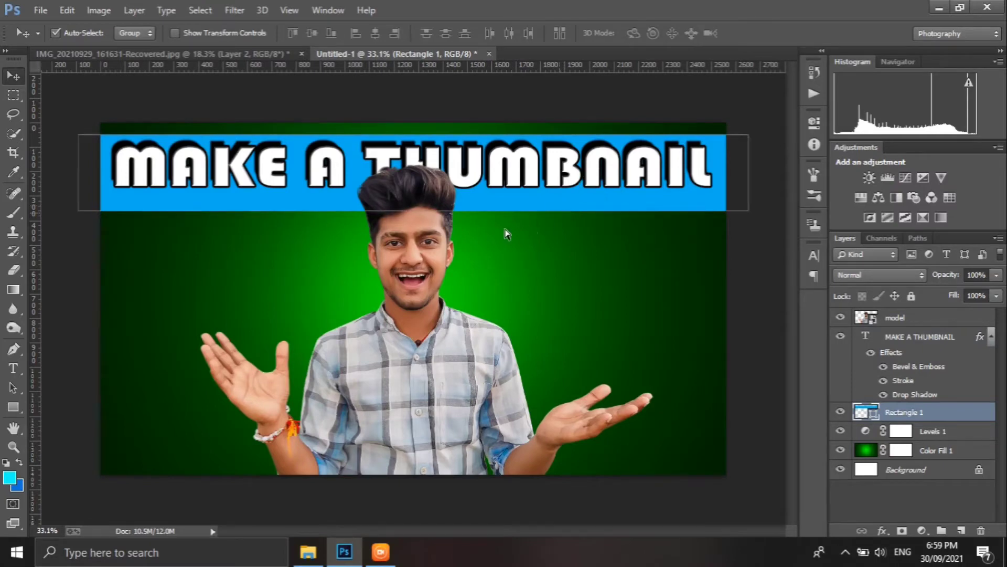
{"action": "left_click_drag", "start_coordinate": [413, 211], "coordinate": [413, 193]}
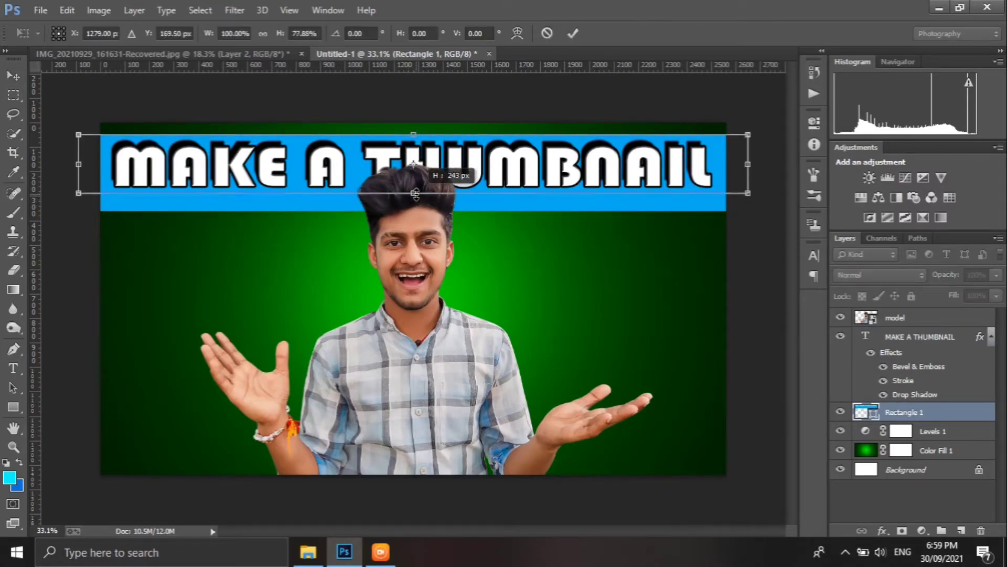
{"action": "left_click", "coordinate": [576, 35]}
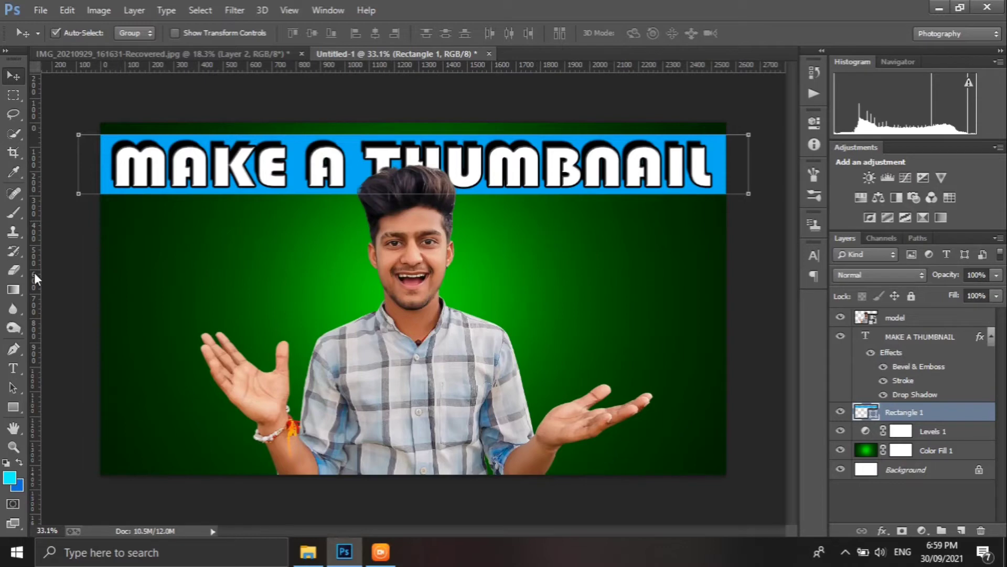
Mask Rectangle 1 with a black upward gradient so the blue banner fades at its bottom edge
{"action": "left_click", "coordinate": [22, 288]}
{"action": "left_click", "coordinate": [23, 76]}
{"action": "left_click", "coordinate": [902, 531]}
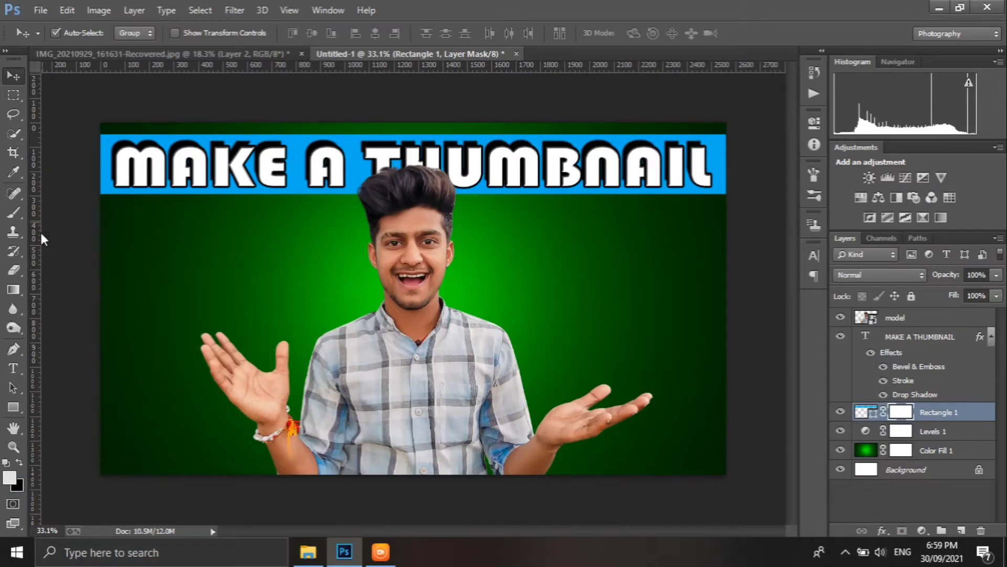
{"action": "left_click", "coordinate": [19, 290]}
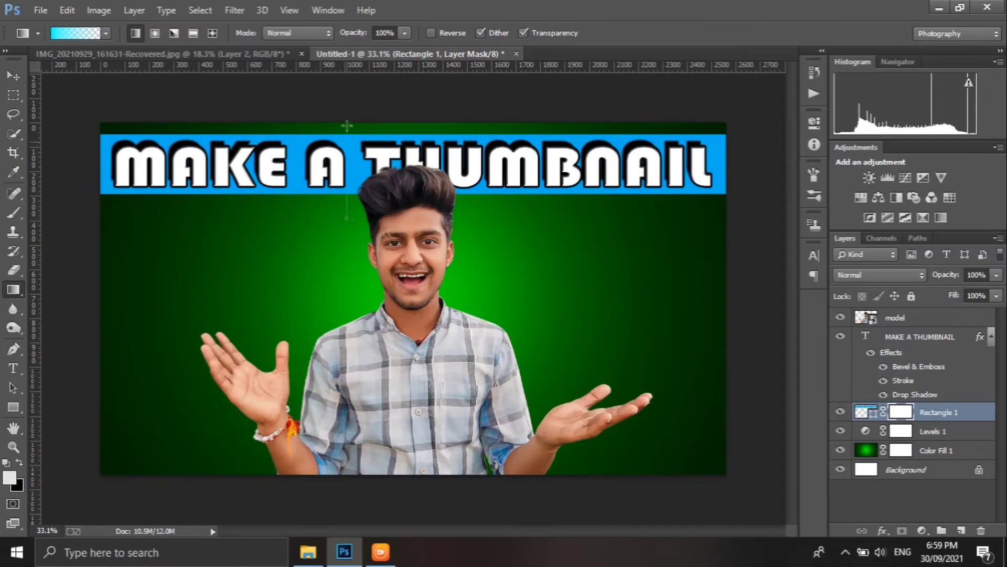
{"action": "left_click_drag", "start_coordinate": [348, 140], "coordinate": [350, 141]}
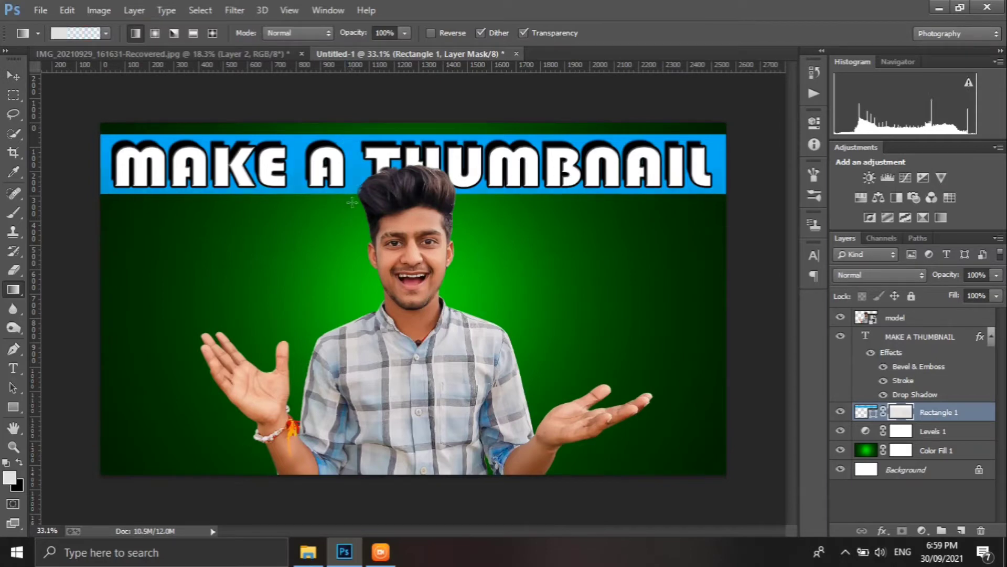
{"action": "left_click", "coordinate": [19, 463]}
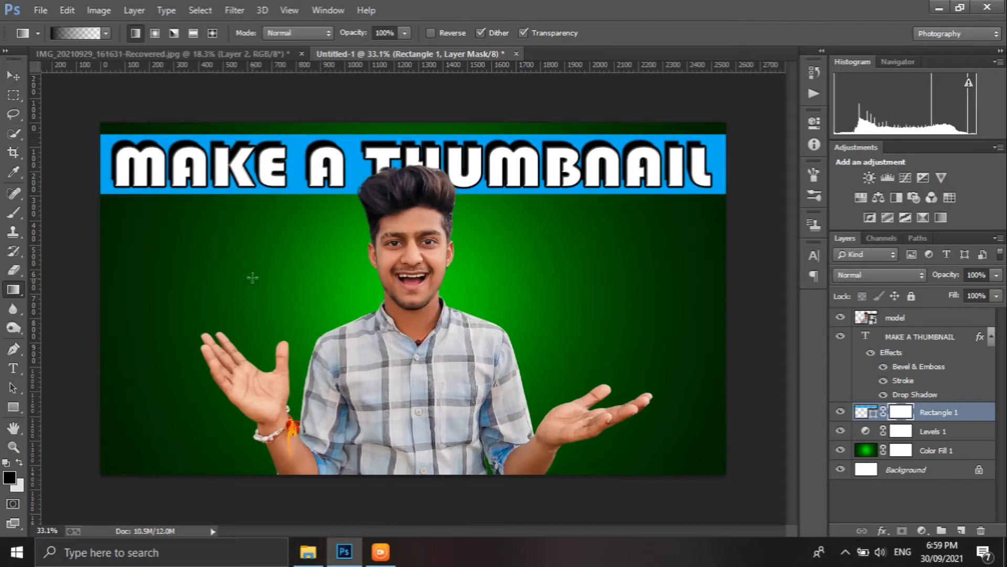
{"action": "left_click_drag", "start_coordinate": [330, 167], "coordinate": [331, 132]}
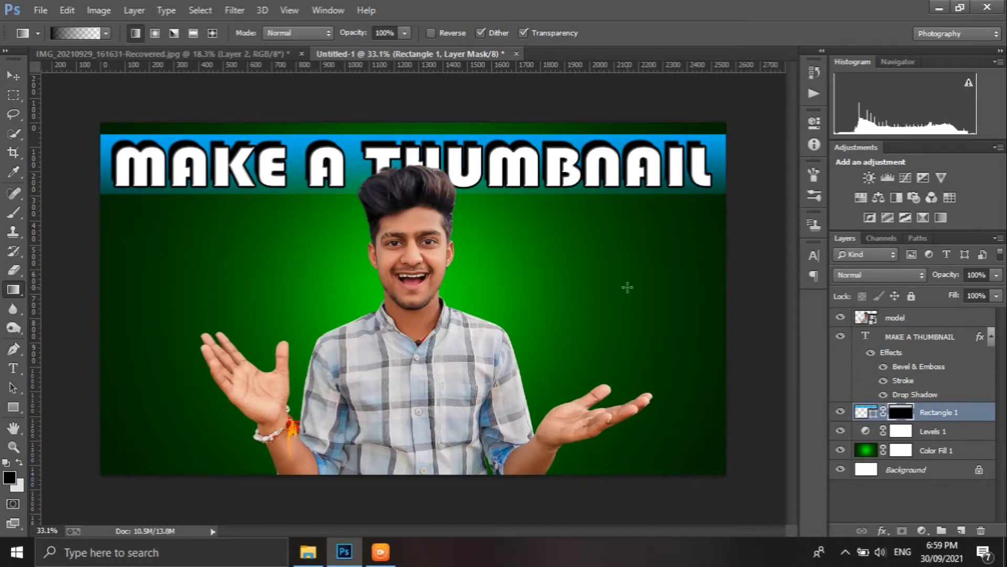
{"action": "left_click", "coordinate": [888, 319]}
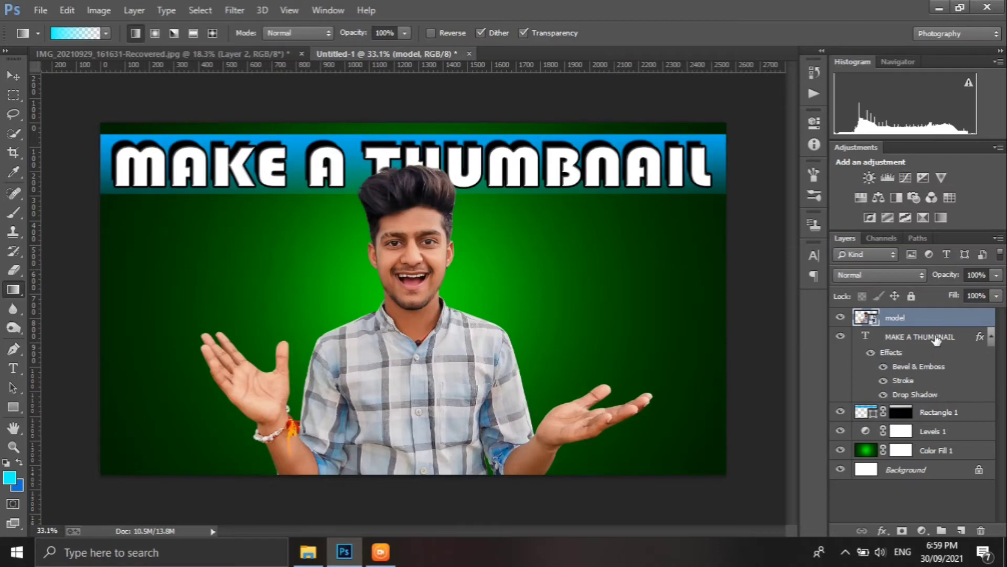
Pick a bright green brush colour, try a hard green circle, then undo it and its layer
{"action": "left_click", "coordinate": [981, 336]}
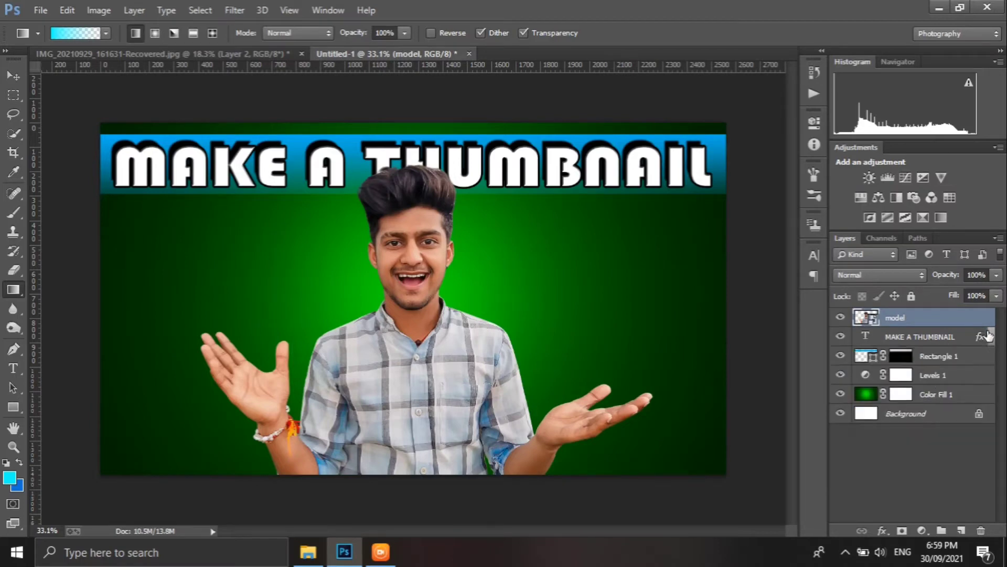
{"action": "left_click", "coordinate": [939, 336]}
{"action": "left_click", "coordinate": [957, 530]}
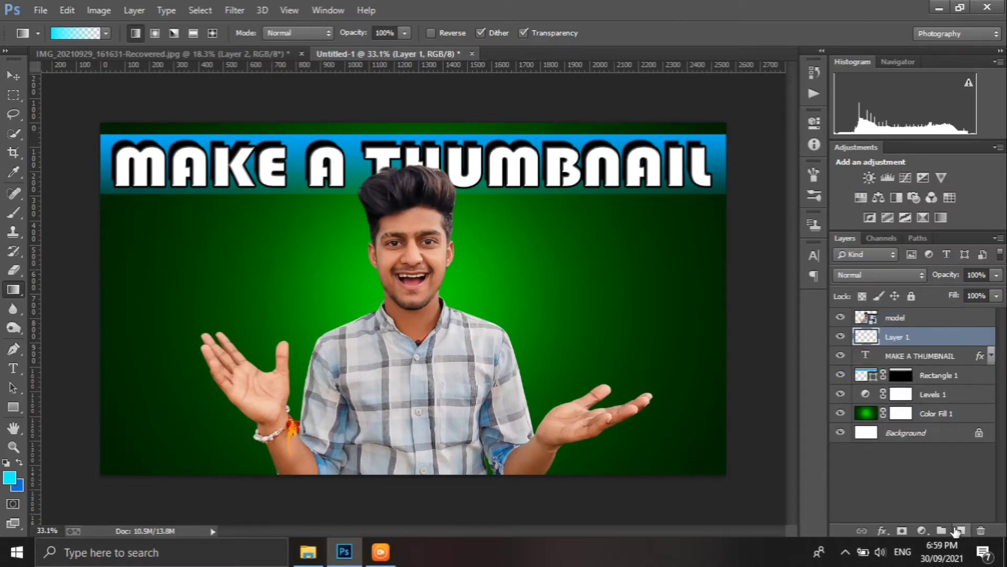
{"action": "left_click", "coordinate": [20, 213]}
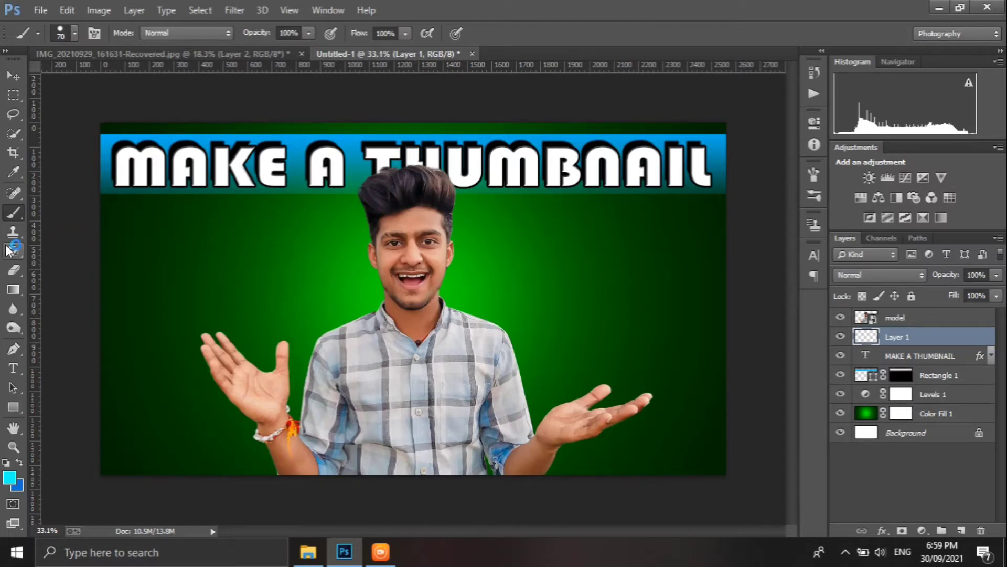
{"action": "left_click", "coordinate": [10, 478]}
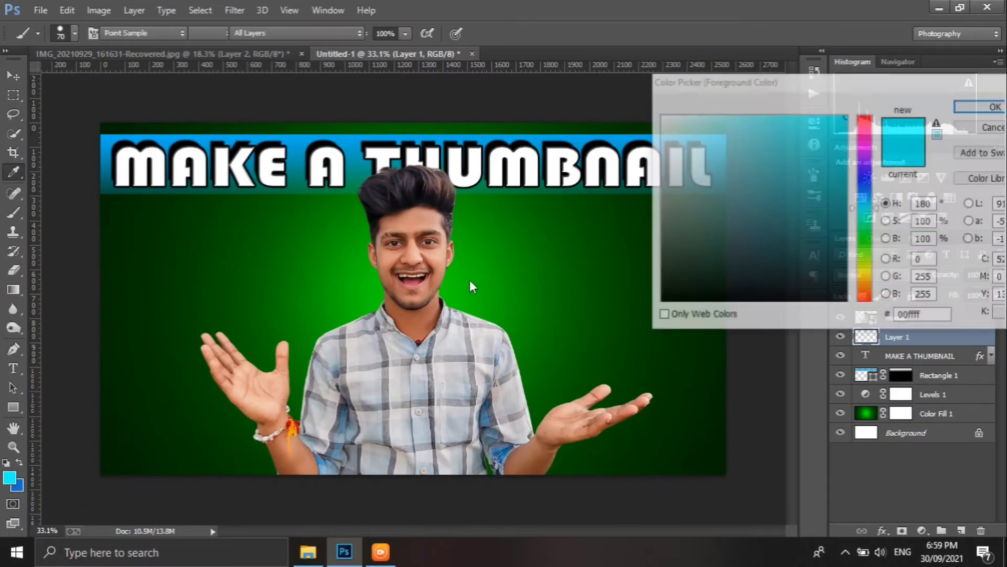
{"action": "left_click", "coordinate": [863, 242]}
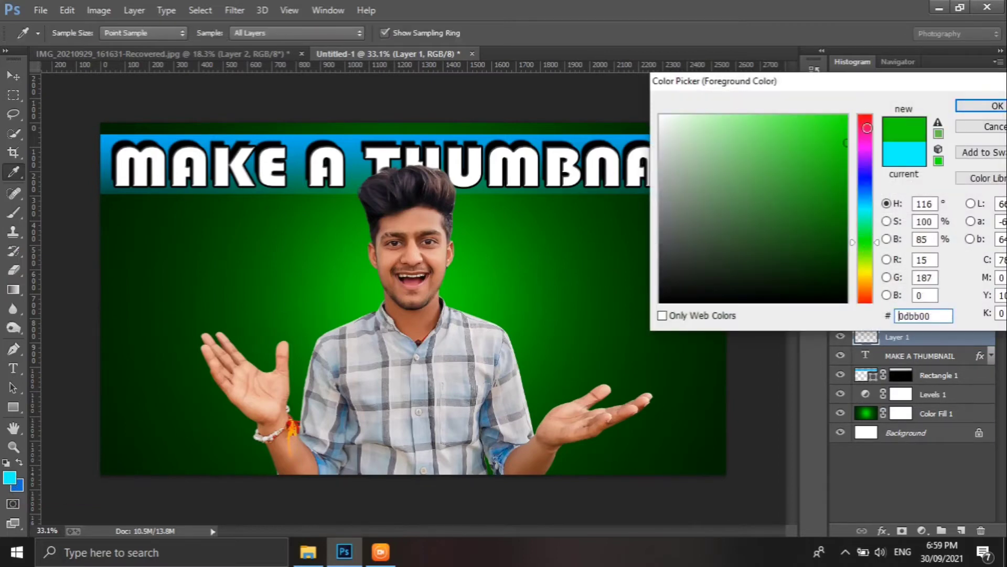
{"action": "left_click", "coordinate": [997, 106]}
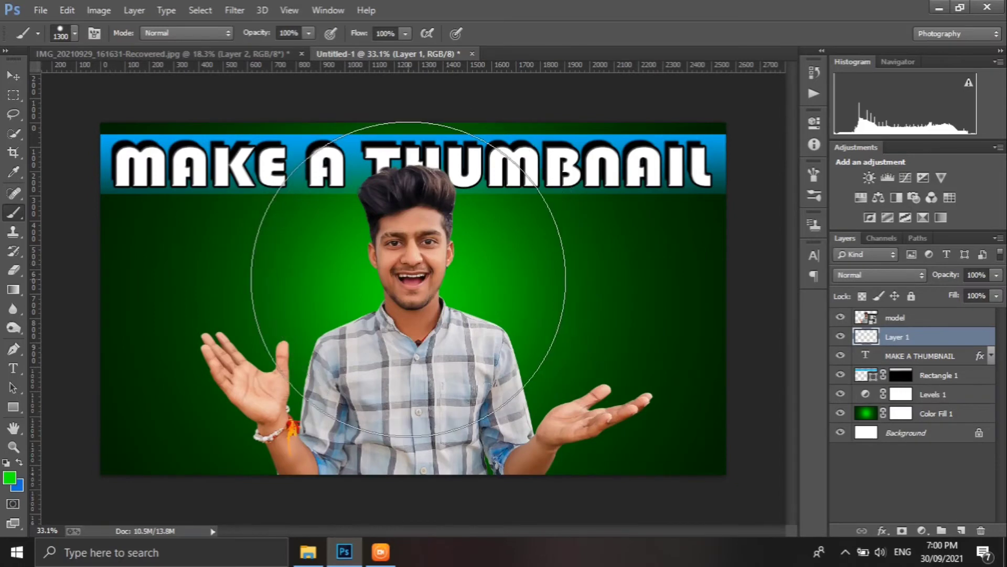
{"action": "left_click", "coordinate": [409, 279]}
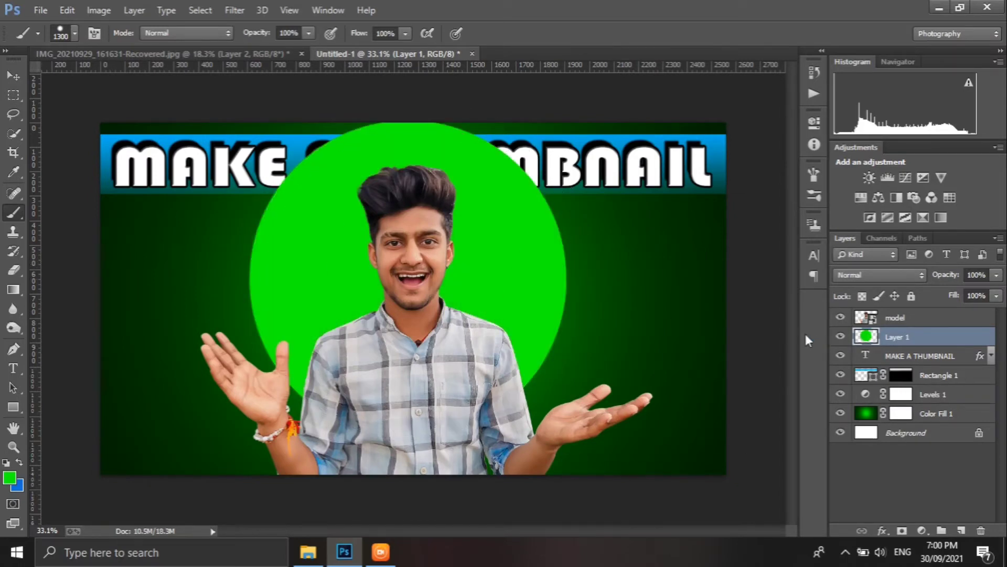
{"action": "key", "text": "ctrl+z"}
{"action": "key", "text": "ctrl+alt+z"}
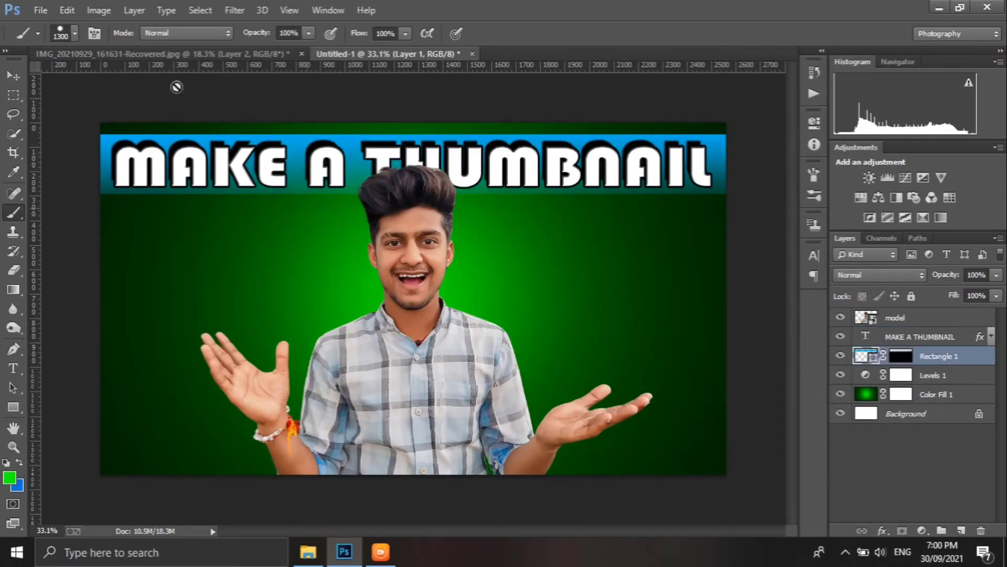
Paint a soft round green glow on a new layer above MAKE A THUMBNAIL, blended Linear Dodge (Add)
{"action": "left_click", "coordinate": [56, 36]}
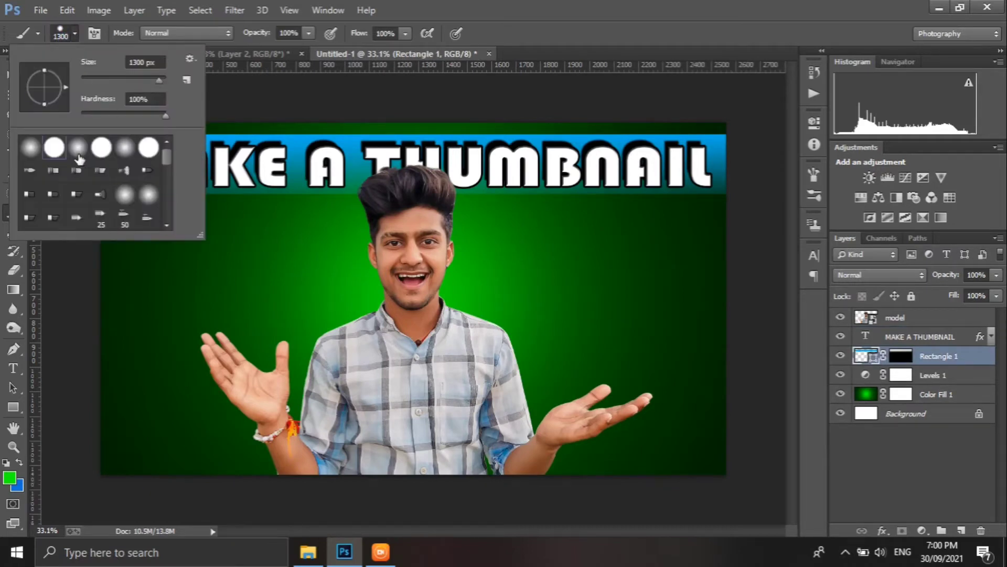
{"action": "left_click", "coordinate": [38, 153]}
{"action": "left_click", "coordinate": [255, 128]}
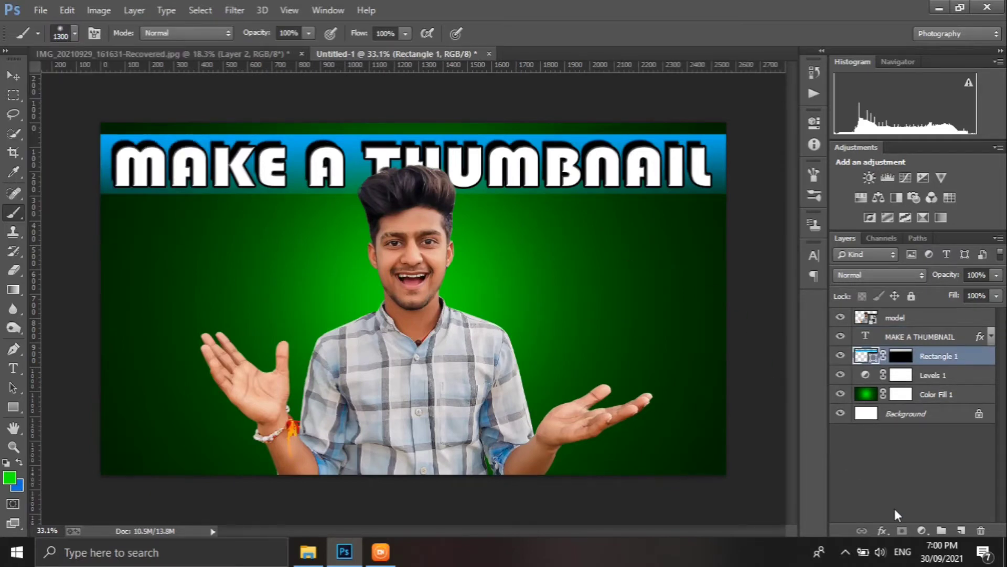
{"action": "left_click", "coordinate": [961, 530]}
{"action": "left_click_drag", "start_coordinate": [924, 356], "coordinate": [923, 328]}
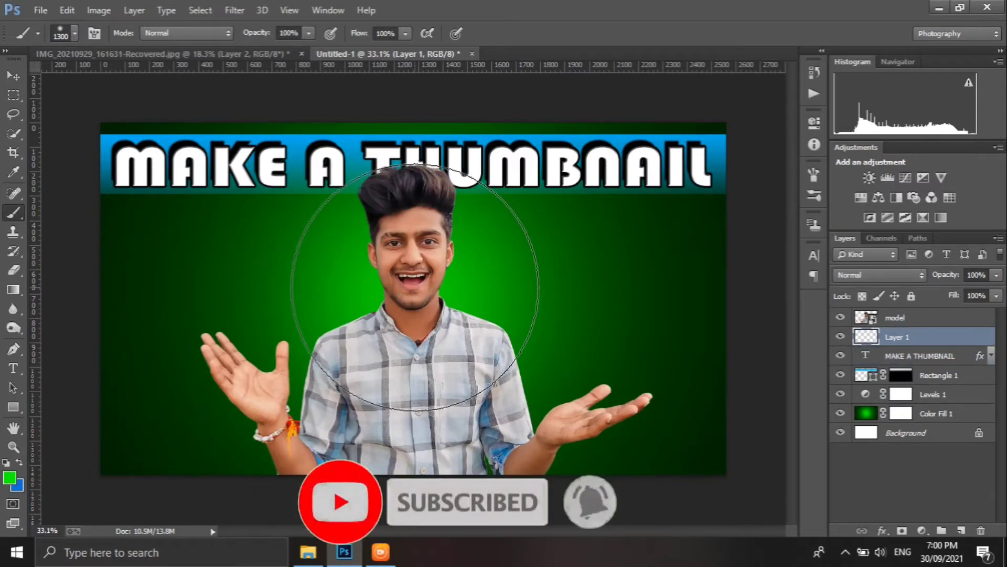
{"action": "left_click", "coordinate": [465, 260]}
{"action": "left_click", "coordinate": [879, 277]}
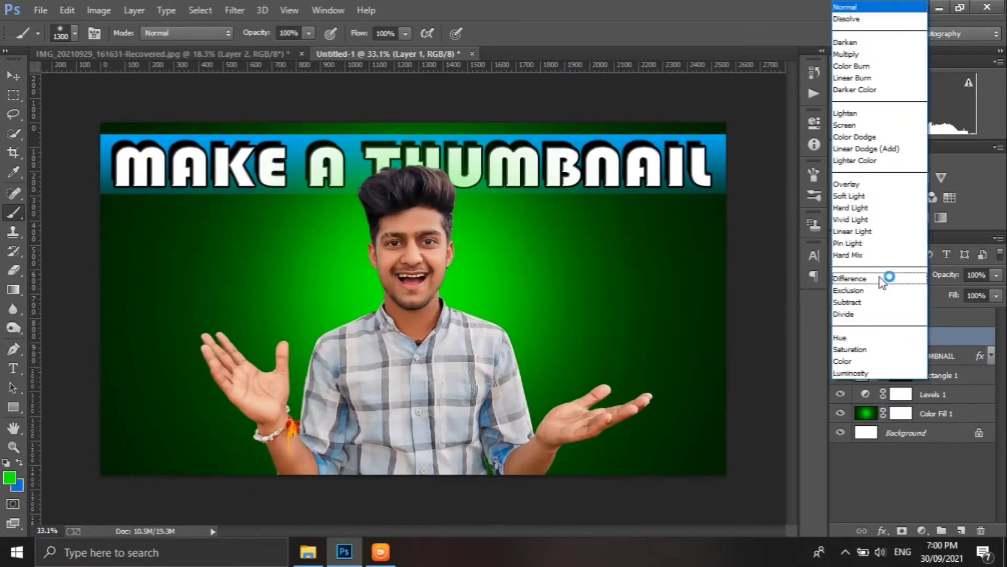
{"action": "left_click", "coordinate": [886, 149]}
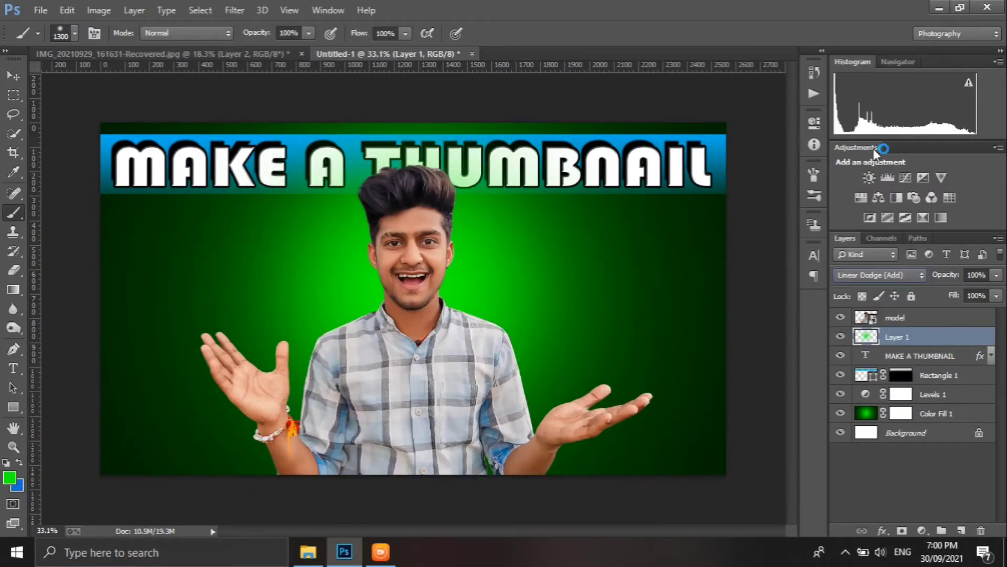
Scale the green glow up from its centre, commit it, and add another empty layer
{"action": "left_click", "coordinate": [12, 74]}
{"action": "key", "text": "ctrl+t"}
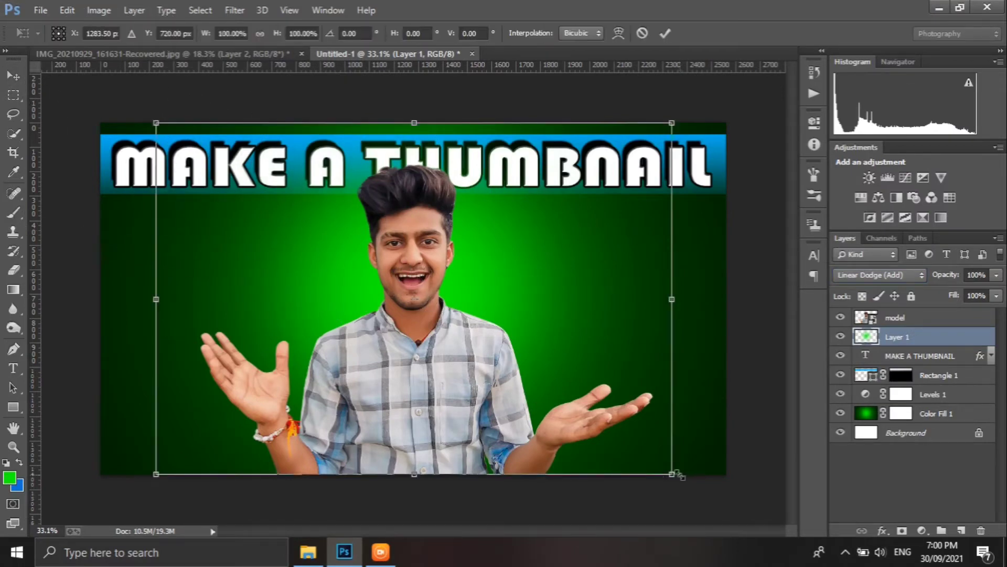
{"action": "left_click_drag", "start_coordinate": [677, 474], "coordinate": [731, 555]}
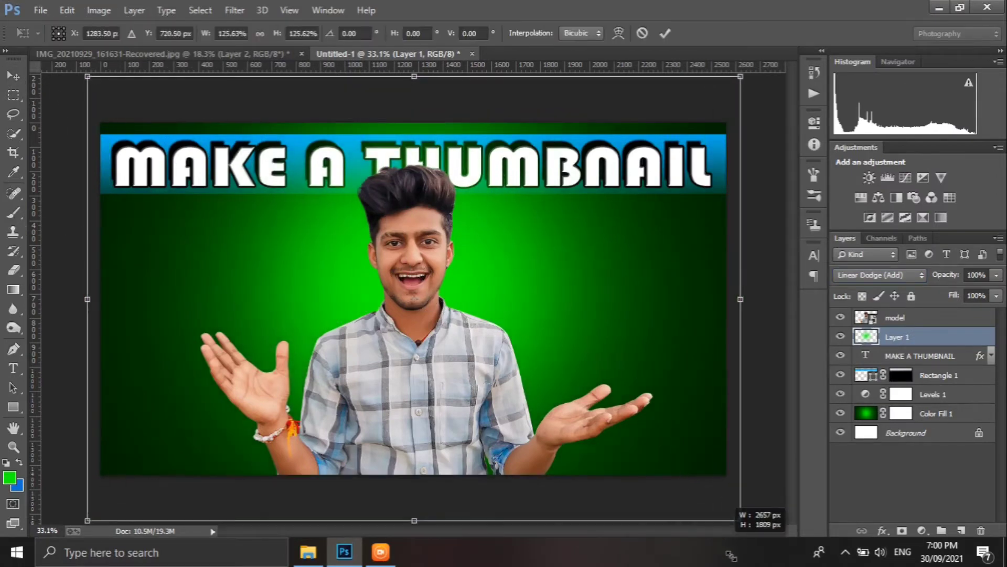
{"action": "left_click_drag", "start_coordinate": [740, 520], "coordinate": [760, 534]}
{"action": "left_click", "coordinate": [665, 33]}
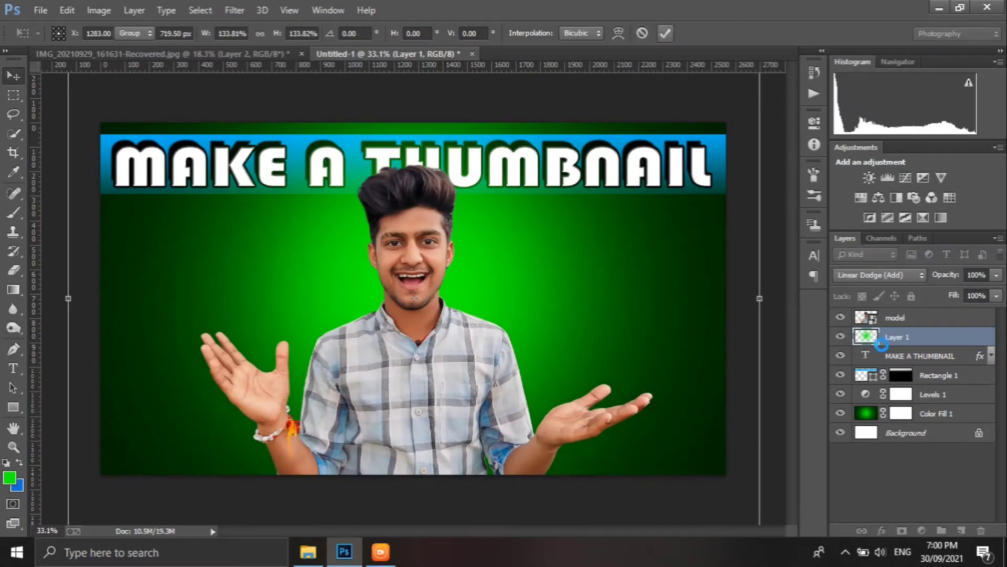
{"action": "left_click", "coordinate": [960, 530]}
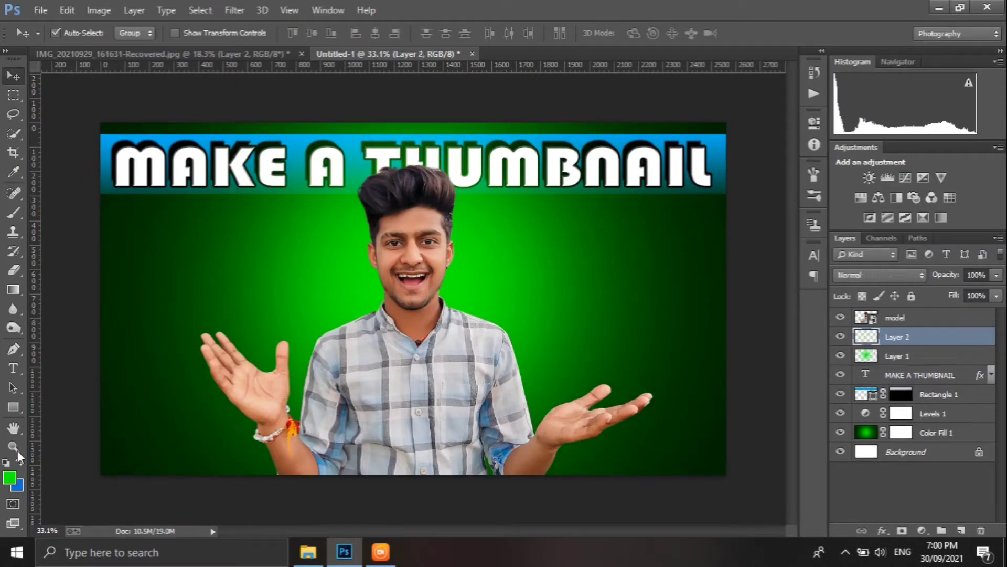
Paint a soft white glow behind the man's head, blended Linear Dodge (Add)
{"action": "left_click", "coordinate": [13, 212]}
{"action": "left_click", "coordinate": [9, 477]}
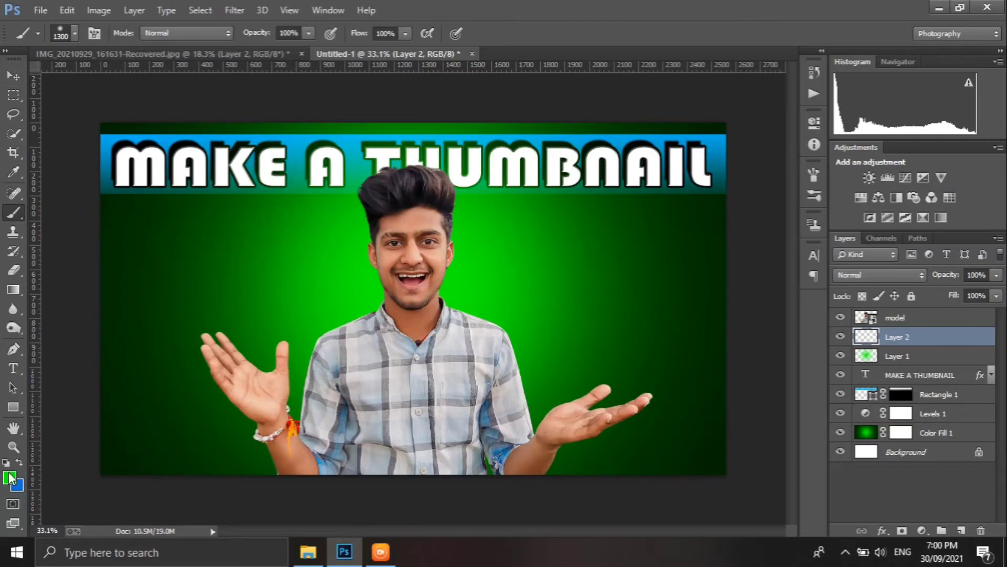
{"action": "left_click_drag", "start_coordinate": [686, 220], "coordinate": [661, 116]}
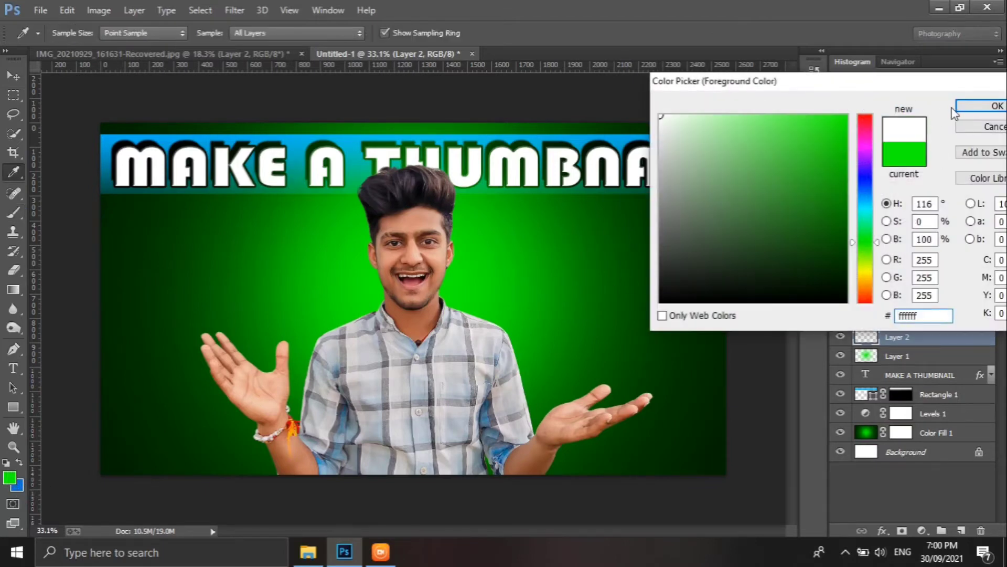
{"action": "key", "text": "Return"}
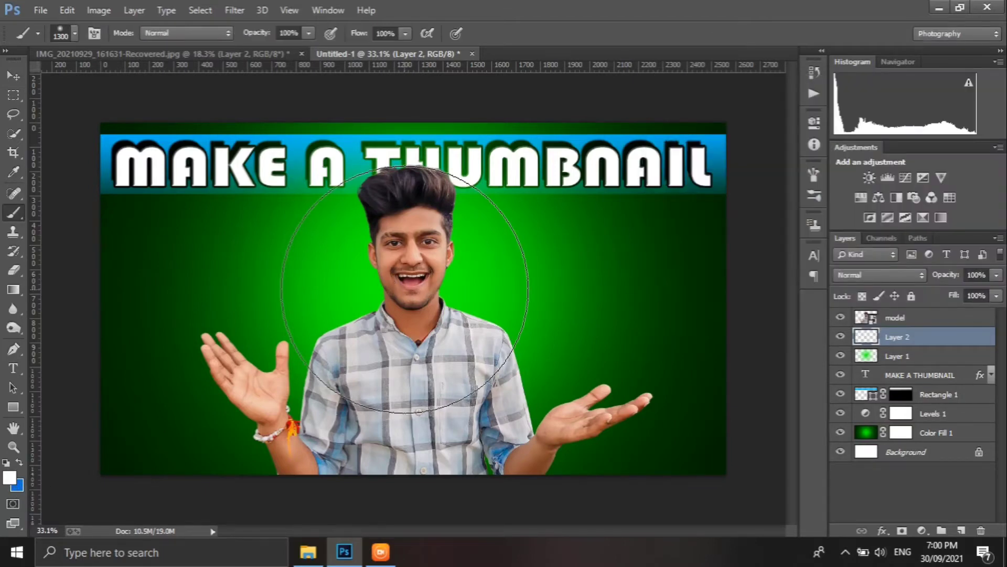
{"action": "key", "text": "bracketleft"}
{"action": "key", "text": "bracketleft"}
{"action": "key", "text": "bracketleft"}
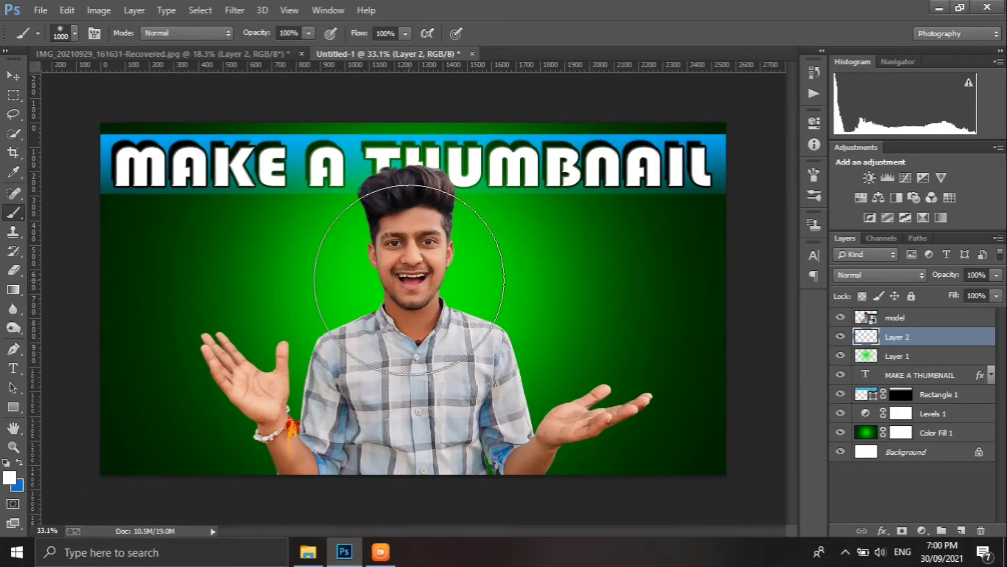
{"action": "left_click", "coordinate": [416, 281]}
{"action": "left_click", "coordinate": [902, 274]}
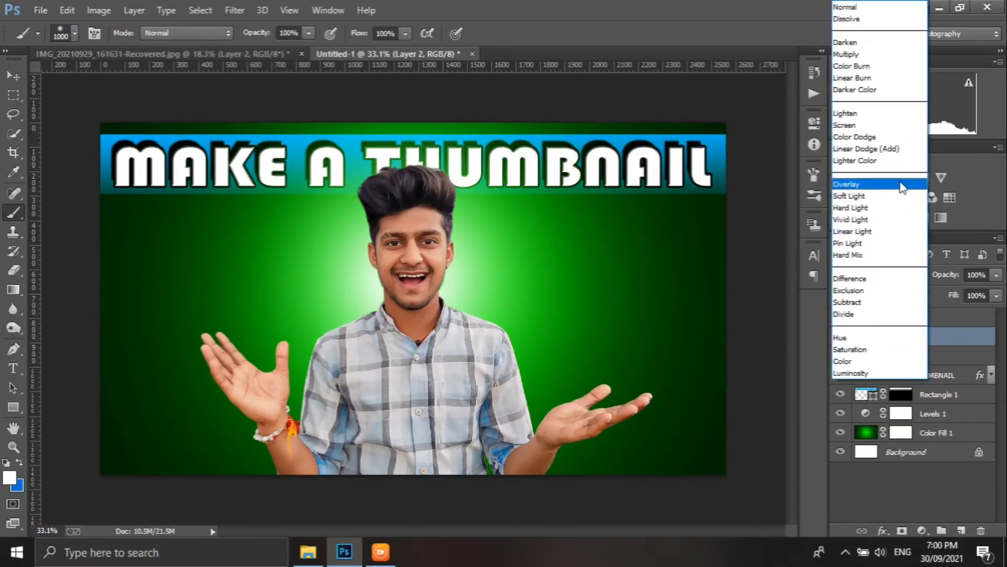
{"action": "left_click", "coordinate": [896, 150]}
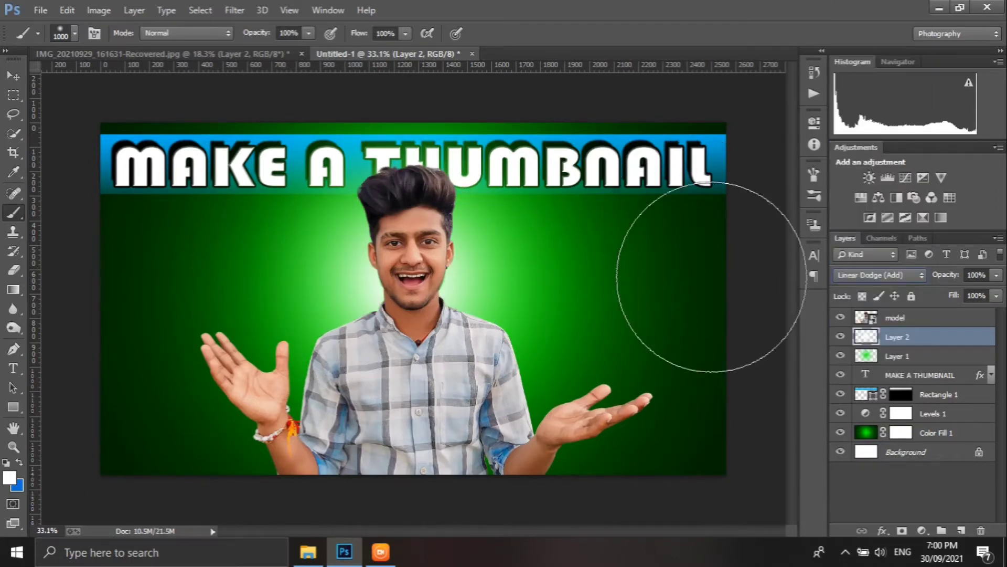
Enlarge the white glow slightly with Free Transform and commit it
{"action": "left_click", "coordinate": [14, 76]}
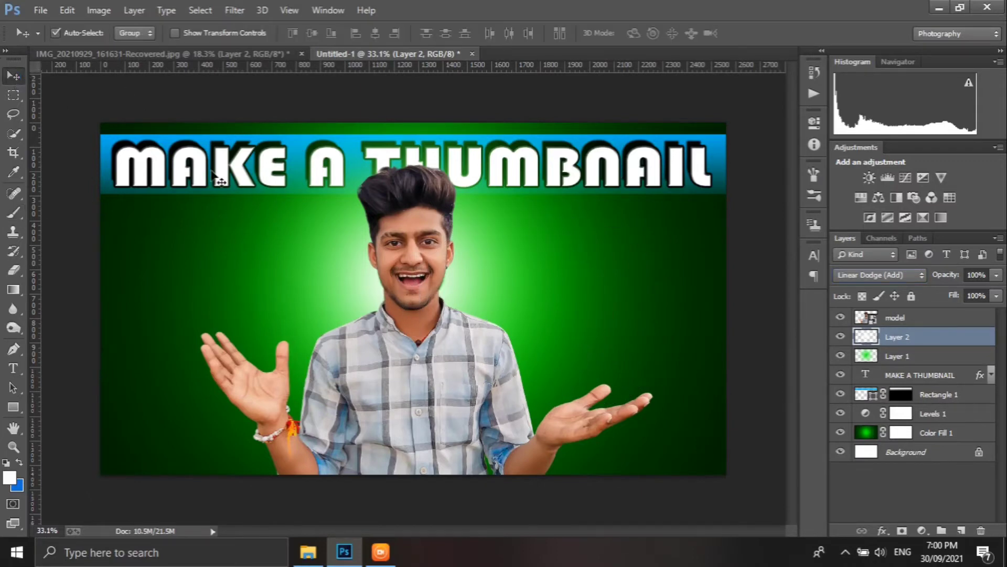
{"action": "key", "text": "ctrl+t"}
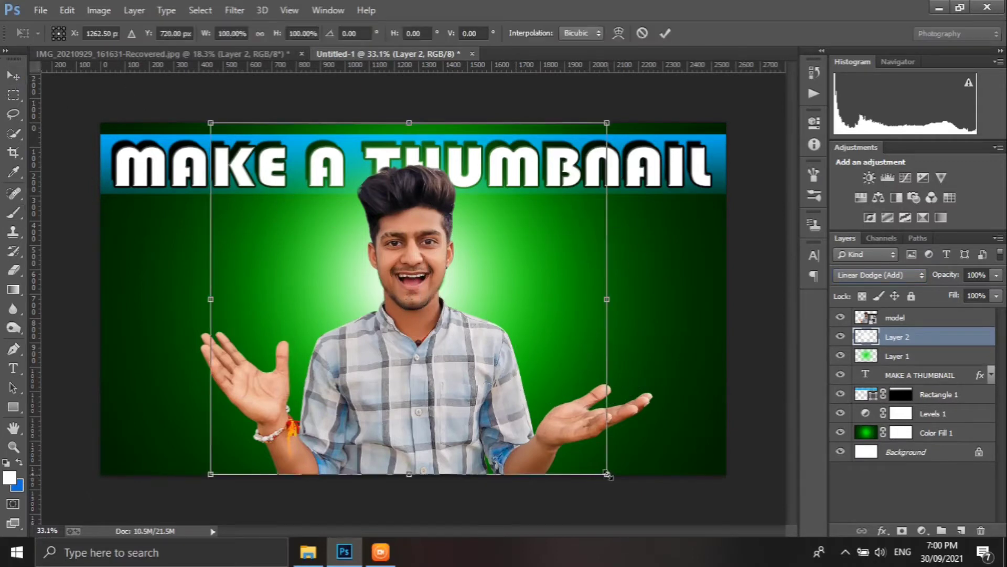
{"action": "mouse_move", "coordinate": [608, 474]}
{"action": "left_mouse_down"}
{"action": "mouse_move", "coordinate": [641, 504]}
{"action": "mouse_move", "coordinate": [610, 476]}
{"action": "left_mouse_up"}
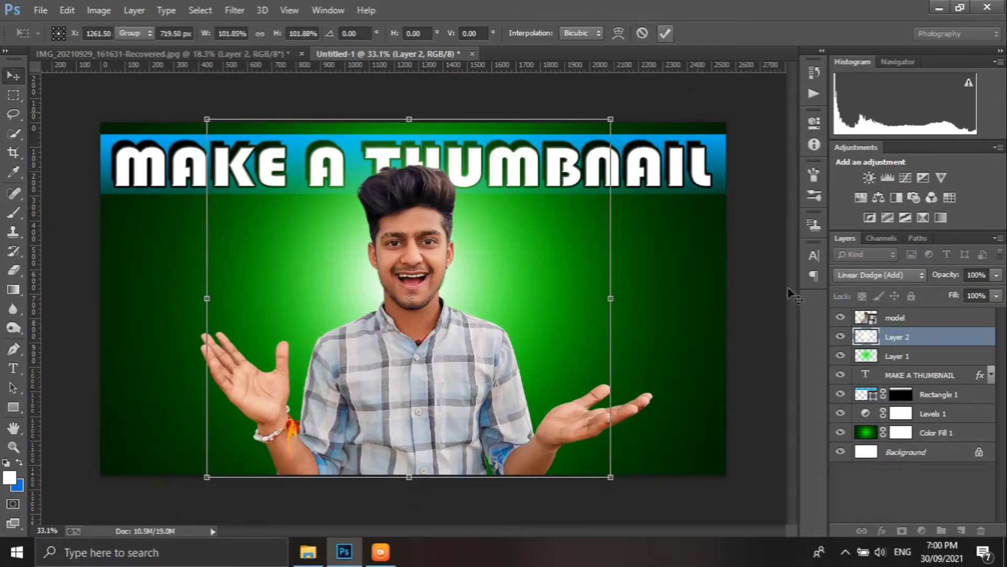
{"action": "key", "text": "Return"}
{"action": "left_click", "coordinate": [890, 357]}
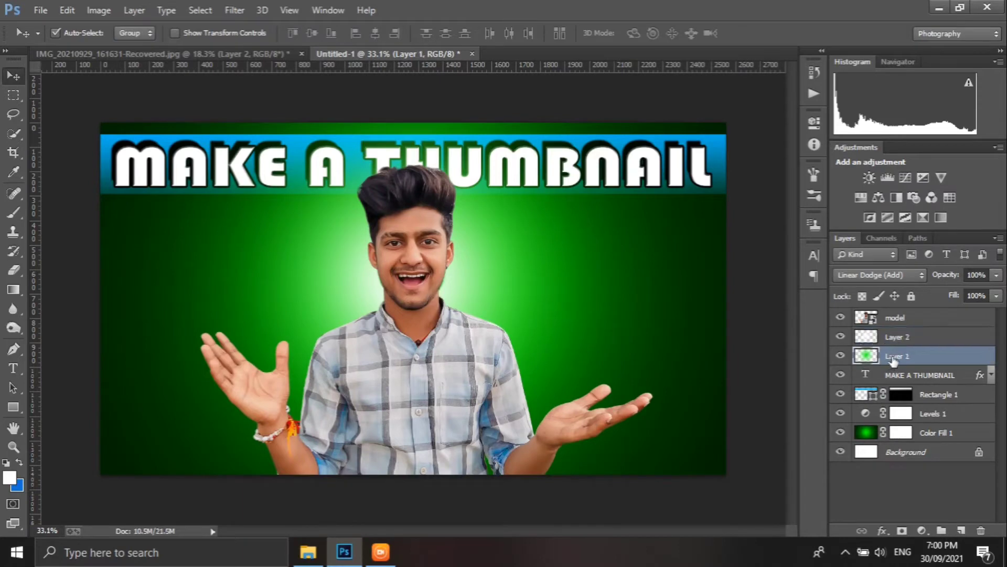
Drag the green and white glow layers below Rectangle 1, then select the model layer
{"action": "left_click_drag", "start_coordinate": [893, 360], "coordinate": [897, 399]}
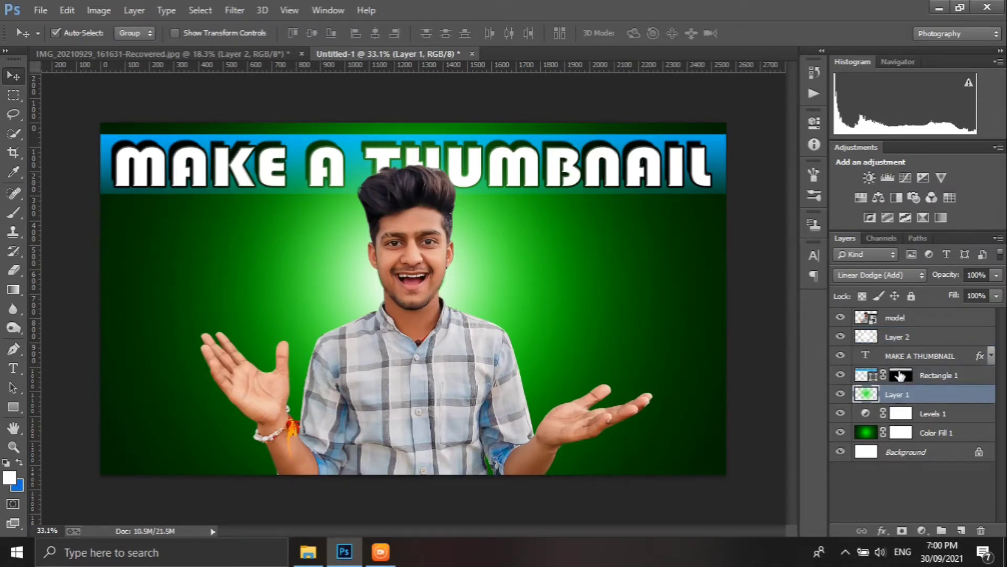
{"action": "left_click_drag", "start_coordinate": [895, 337], "coordinate": [904, 381]}
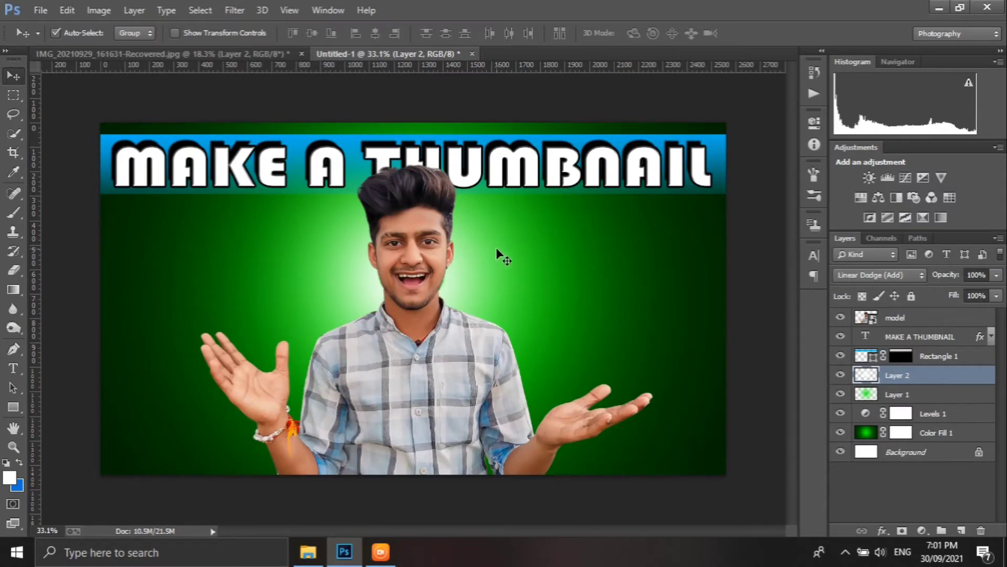
{"action": "left_click", "coordinate": [892, 321]}
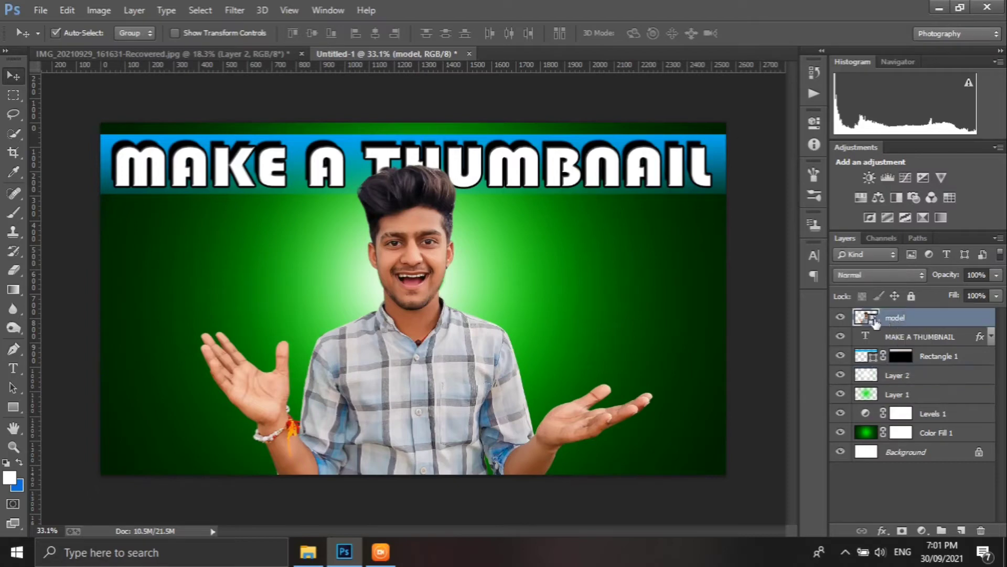
Add a Hue/Saturation adjustment with the Cyanotype preset, clipped to the model, hue shifted to green
{"action": "left_click", "coordinate": [866, 199]}
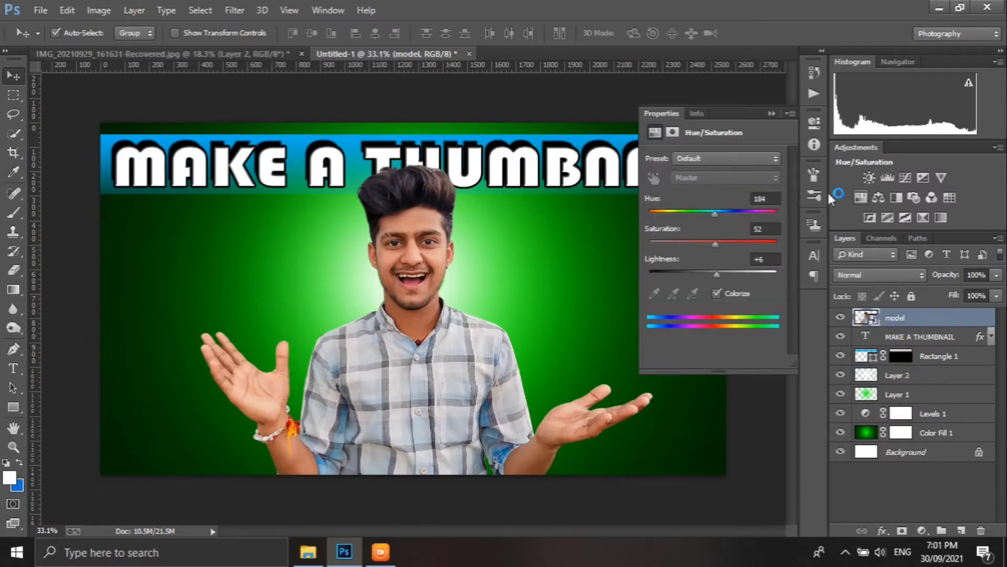
{"action": "left_click", "coordinate": [676, 159]}
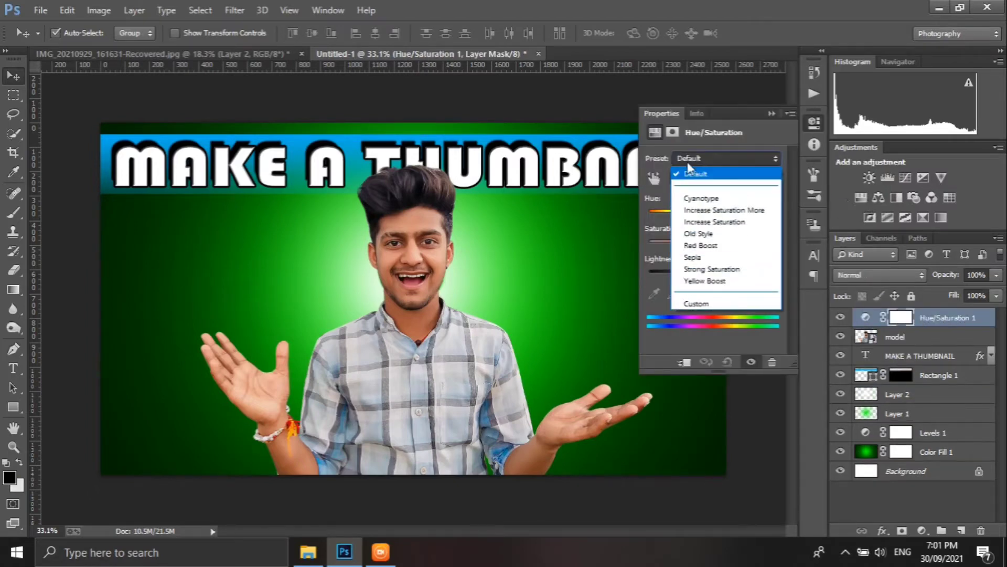
{"action": "left_click", "coordinate": [698, 198]}
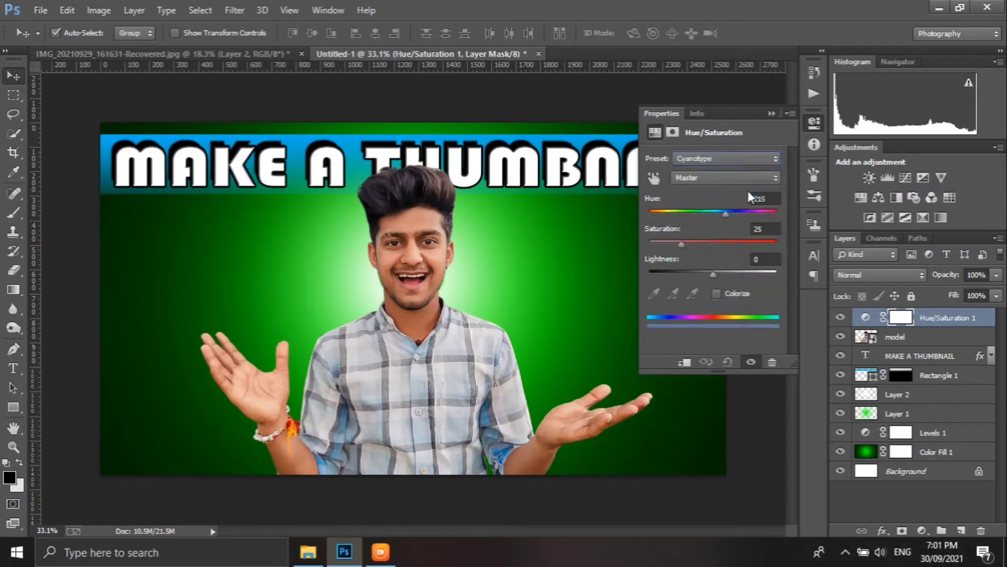
{"action": "left_click", "coordinate": [685, 362]}
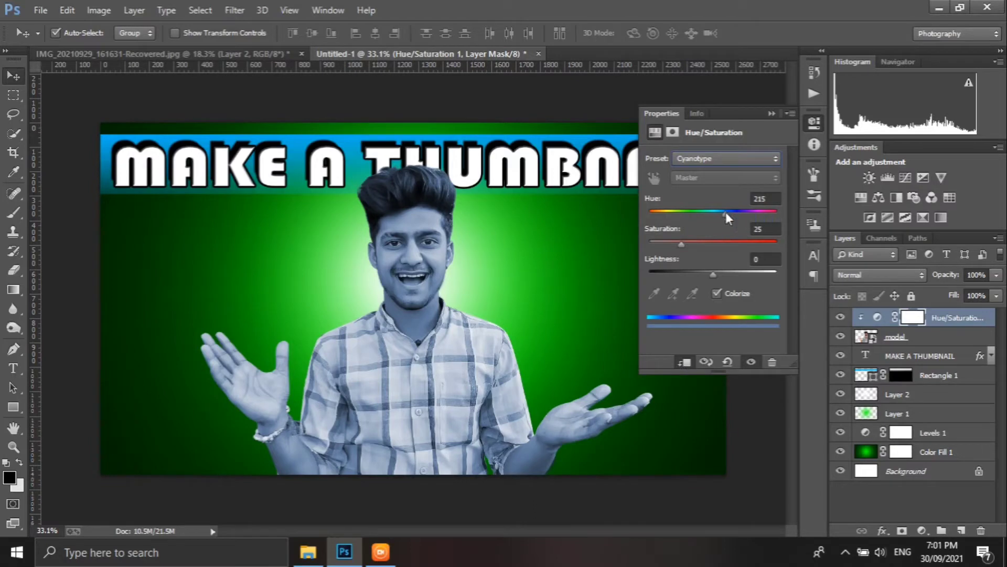
{"action": "left_click_drag", "start_coordinate": [725, 213], "coordinate": [689, 214]}
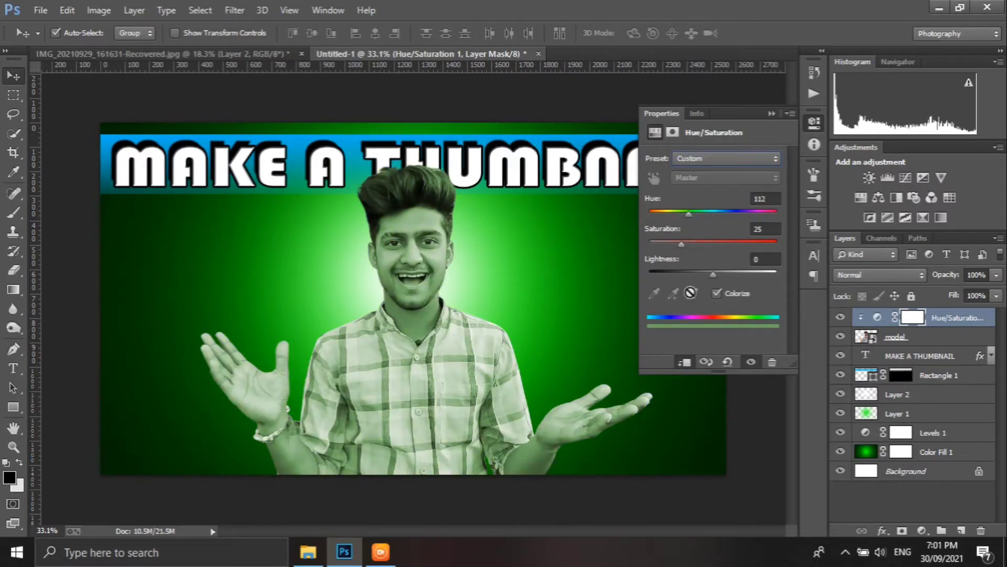
Blend the green tint in Overlay with higher saturation at full opacity, then invert its mask
{"action": "left_click", "coordinate": [911, 273]}
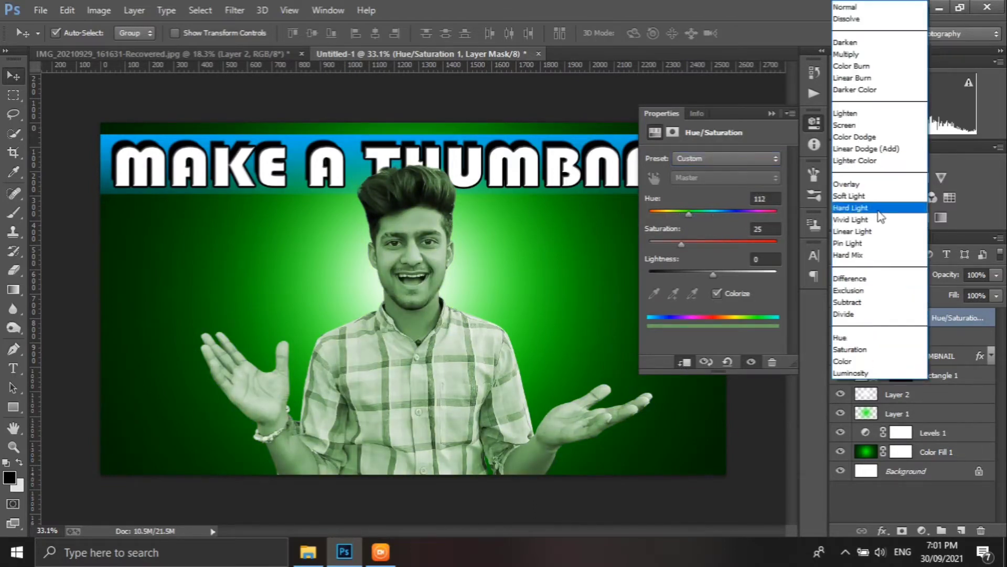
{"action": "left_click", "coordinate": [860, 180]}
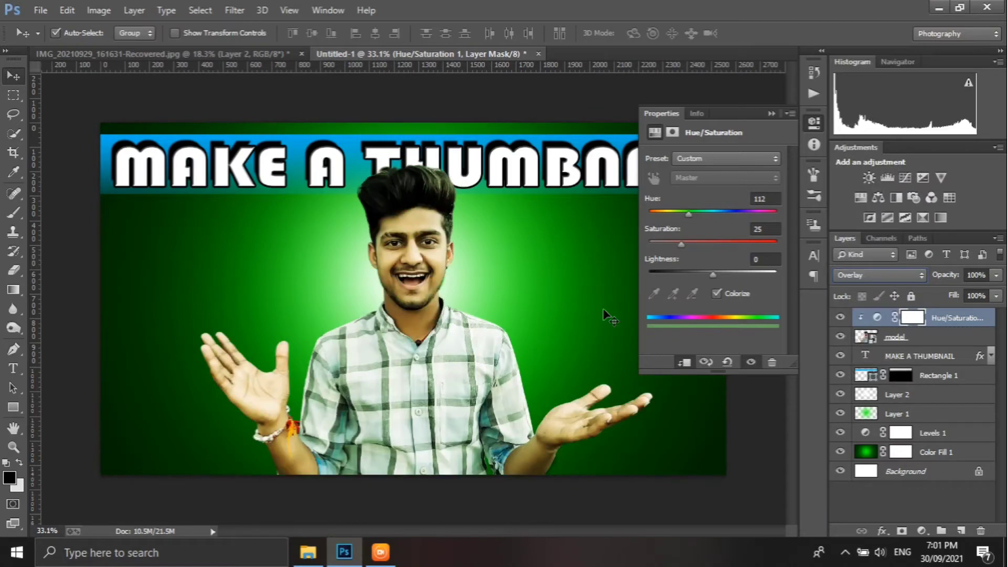
{"action": "left_click_drag", "start_coordinate": [685, 244], "coordinate": [710, 244]}
{"action": "left_click", "coordinate": [770, 114]}
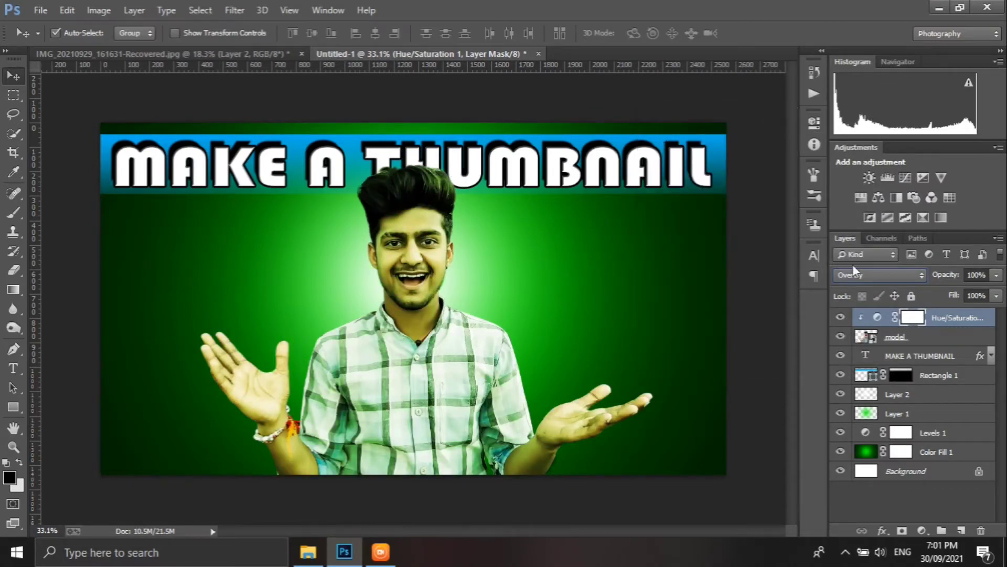
{"action": "left_click_drag", "start_coordinate": [946, 278], "coordinate": [918, 276]}
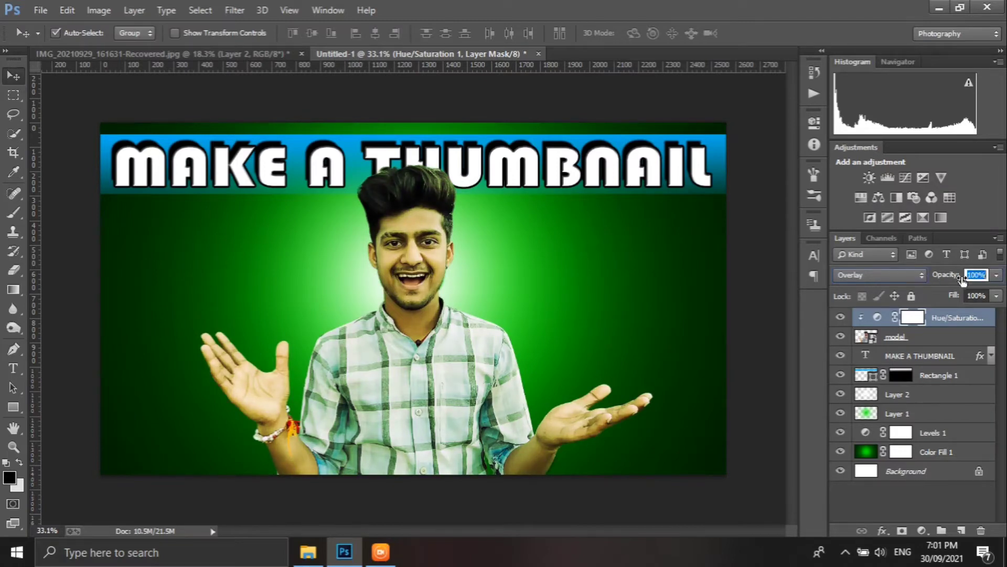
{"action": "left_click_drag", "start_coordinate": [922, 278], "coordinate": [964, 278]}
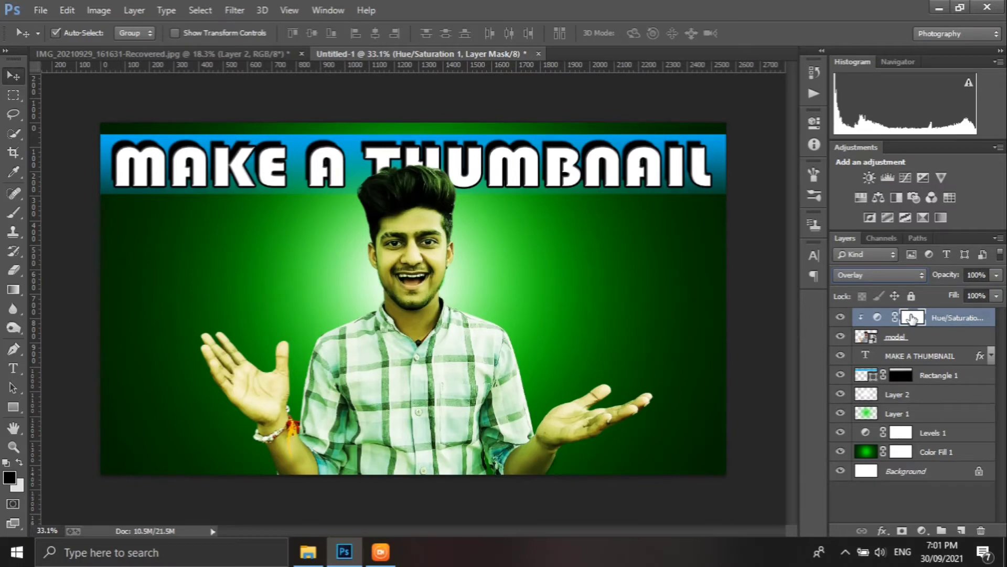
{"action": "key", "text": "ctrl+i"}
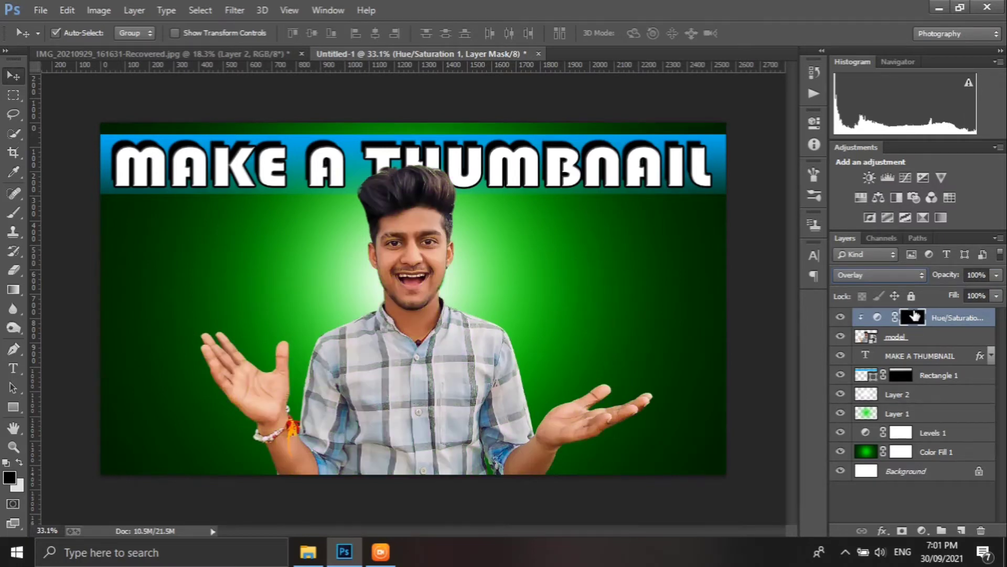
Paint white on the tint's mask along the shoulder, ear and hair edge
{"action": "left_click", "coordinate": [14, 213]}
{"action": "scroll", "coordinate": [220, 362], "scroll_direction": "up", "scroll_amount": 1}
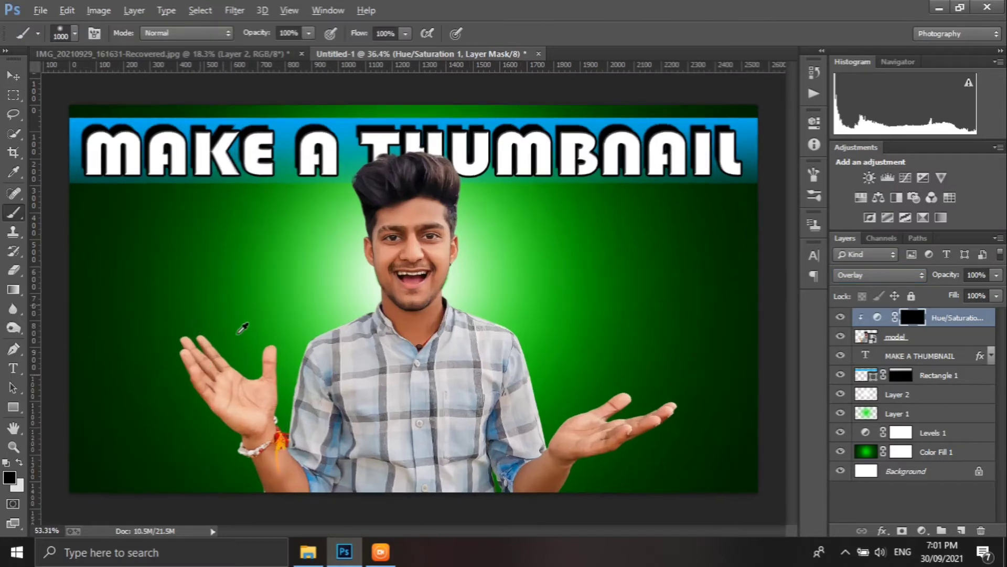
{"action": "scroll", "coordinate": [257, 336], "scroll_direction": "up", "scroll_amount": 3}
{"action": "scroll", "coordinate": [277, 344], "scroll_direction": "up", "scroll_amount": 2}
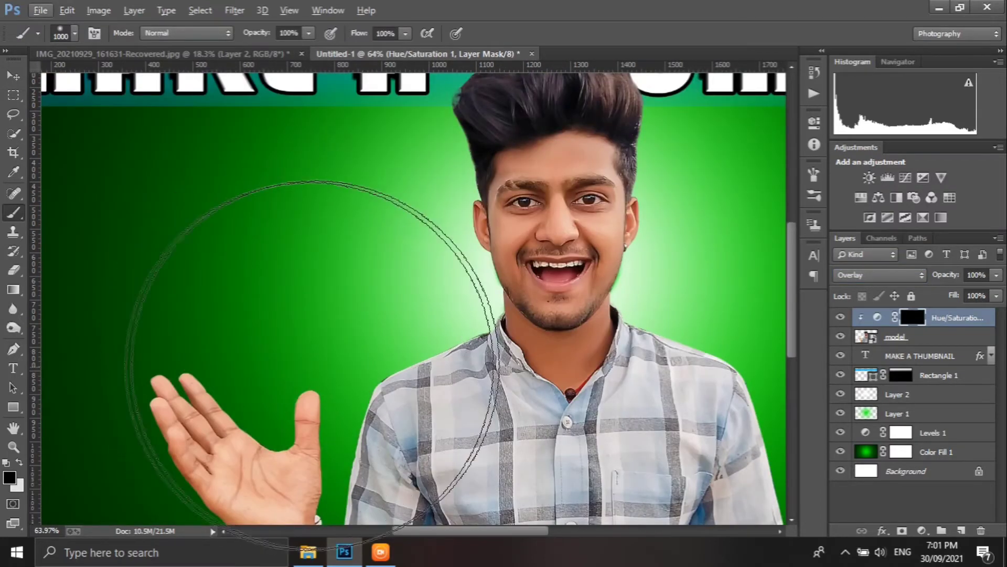
{"action": "key", "text": "bracketleft"}
{"action": "key", "text": "bracketleft"}
{"action": "key", "text": "bracketleft"}
{"action": "key", "text": "bracketright"}
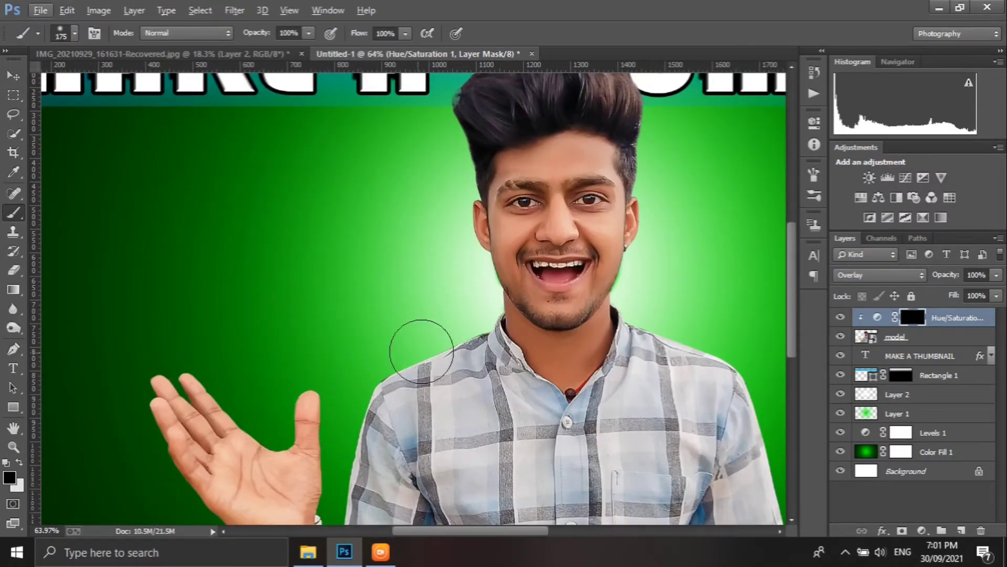
{"action": "left_click", "coordinate": [19, 463]}
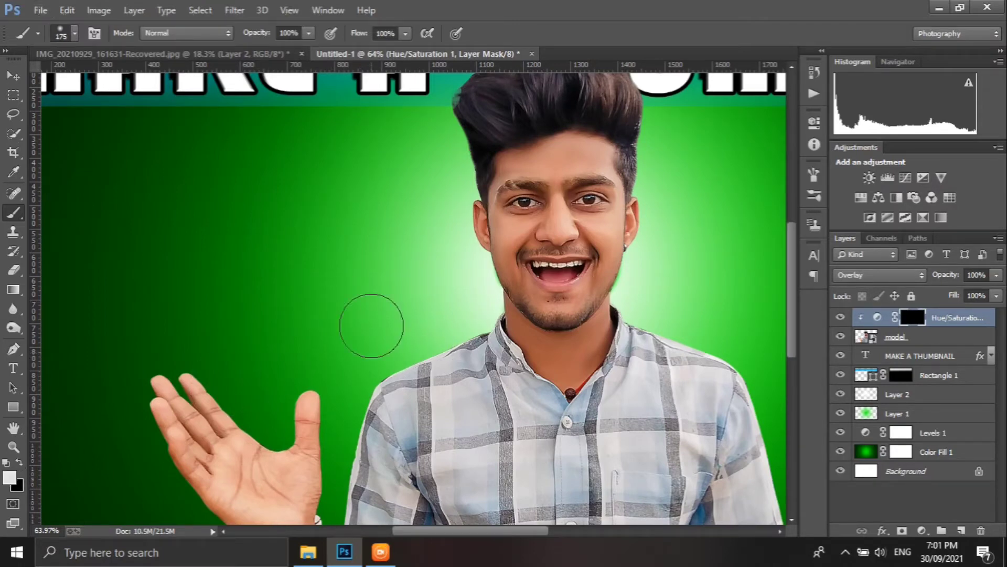
{"action": "mouse_move", "coordinate": [371, 326]}
{"action": "left_mouse_down"}
{"action": "mouse_move", "coordinate": [468, 315]}
{"action": "mouse_move", "coordinate": [459, 192]}
{"action": "mouse_move", "coordinate": [599, 133]}
{"action": "mouse_move", "coordinate": [570, 155]}
{"action": "mouse_move", "coordinate": [630, 176]}
{"action": "left_mouse_up"}
{"action": "scroll", "coordinate": [451, 179], "scroll_direction": "up", "scroll_amount": 3}
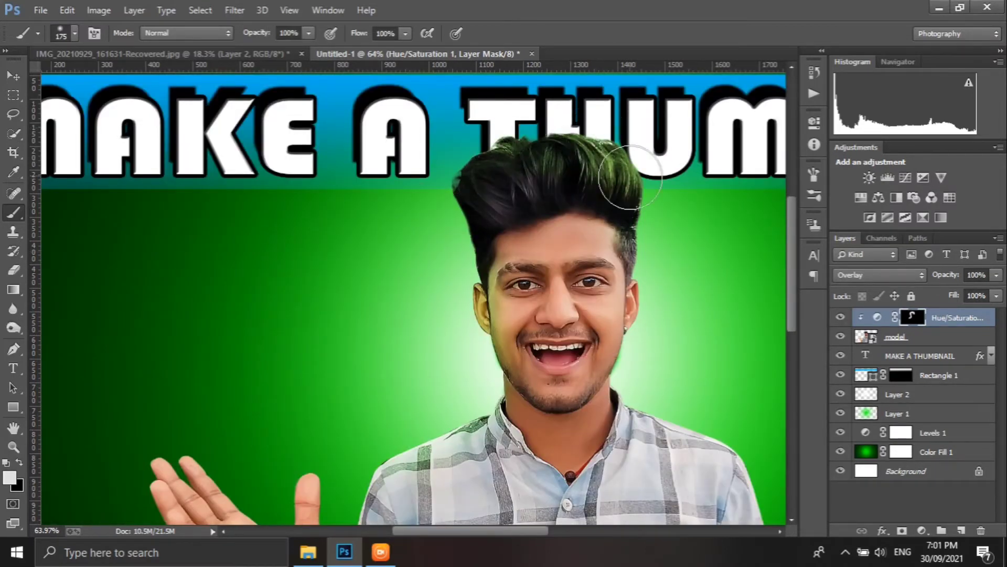
{"action": "scroll", "coordinate": [653, 254], "scroll_direction": "down", "scroll_amount": 2}
{"action": "left_click_drag", "start_coordinate": [653, 254], "coordinate": [655, 193]}
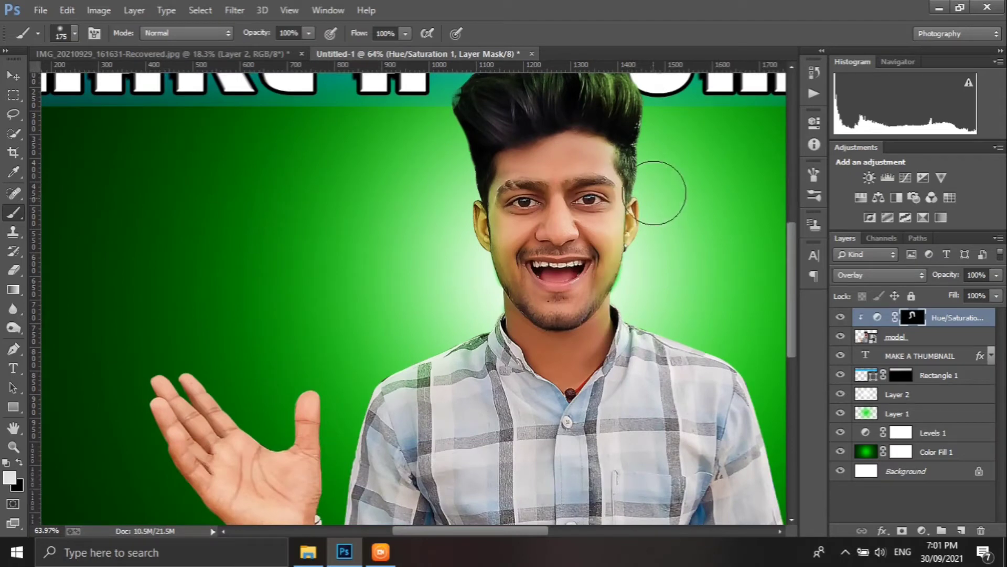
Reveal the green tint along the sleeve down to the hand and the left hand's edges
{"action": "left_click_drag", "start_coordinate": [769, 331], "coordinate": [448, 271]}
{"action": "key", "text": "ctrl+r"}
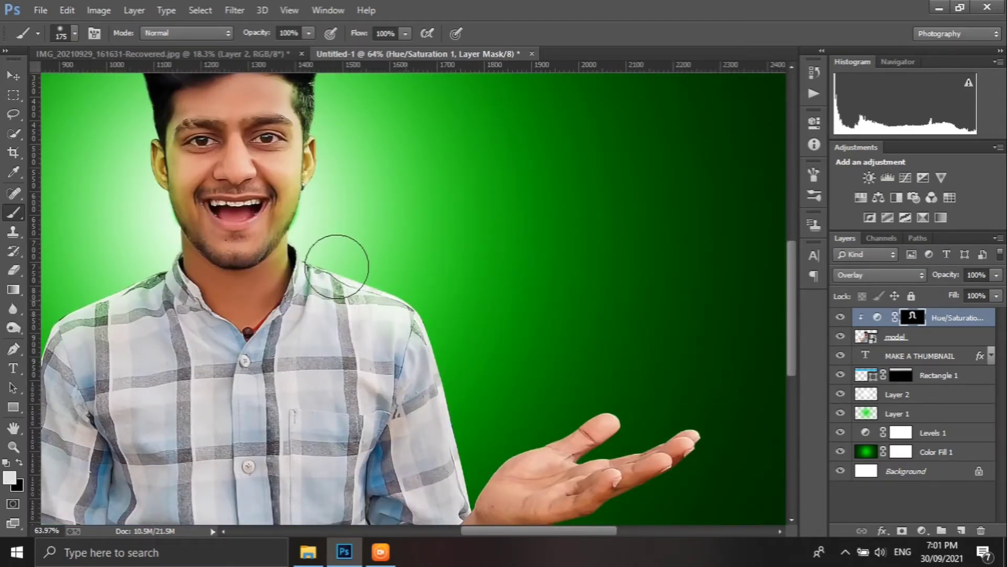
{"action": "mouse_move", "coordinate": [337, 266]}
{"action": "left_mouse_down"}
{"action": "mouse_move", "coordinate": [501, 452]}
{"action": "mouse_move", "coordinate": [541, 430]}
{"action": "left_mouse_up"}
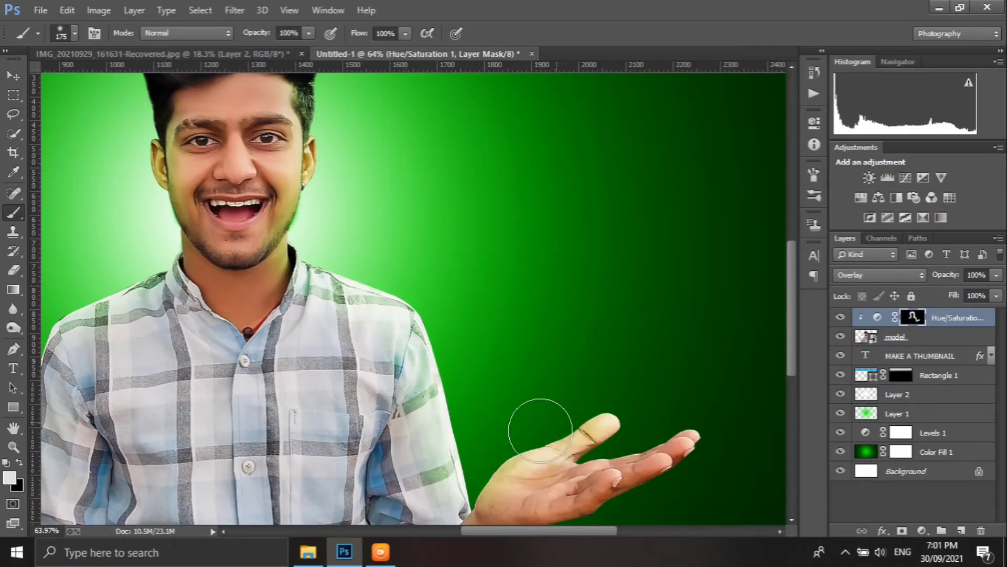
{"action": "mouse_move", "coordinate": [257, 268]}
{"action": "left_mouse_down"}
{"action": "mouse_move", "coordinate": [440, 304]}
{"action": "mouse_move", "coordinate": [594, 246]}
{"action": "left_mouse_up"}
{"action": "mouse_move", "coordinate": [294, 420]}
{"action": "left_mouse_down"}
{"action": "mouse_move", "coordinate": [272, 335]}
{"action": "mouse_move", "coordinate": [550, 280]}
{"action": "left_mouse_up"}
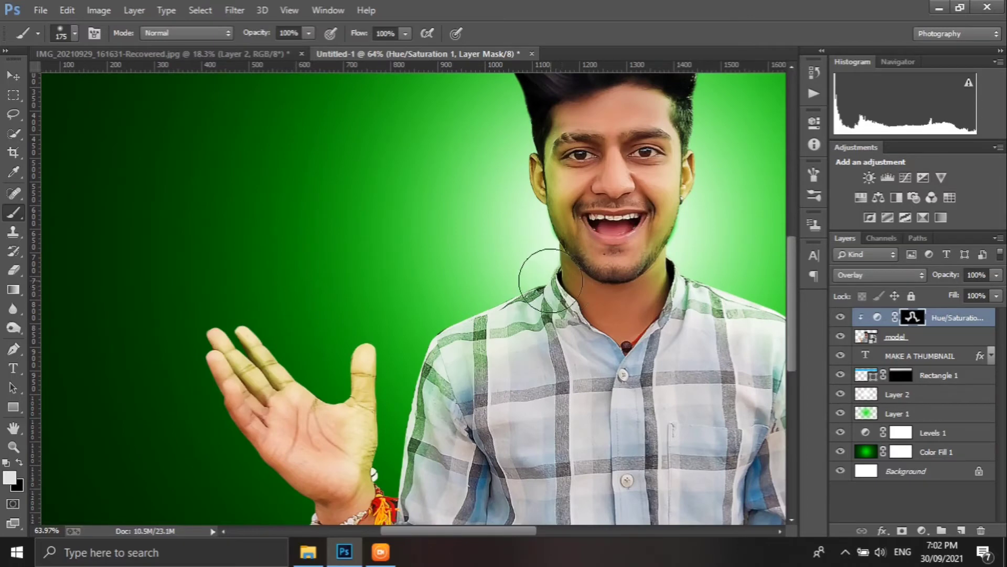
{"action": "scroll", "coordinate": [550, 280], "scroll_direction": "down", "scroll_amount": 2}
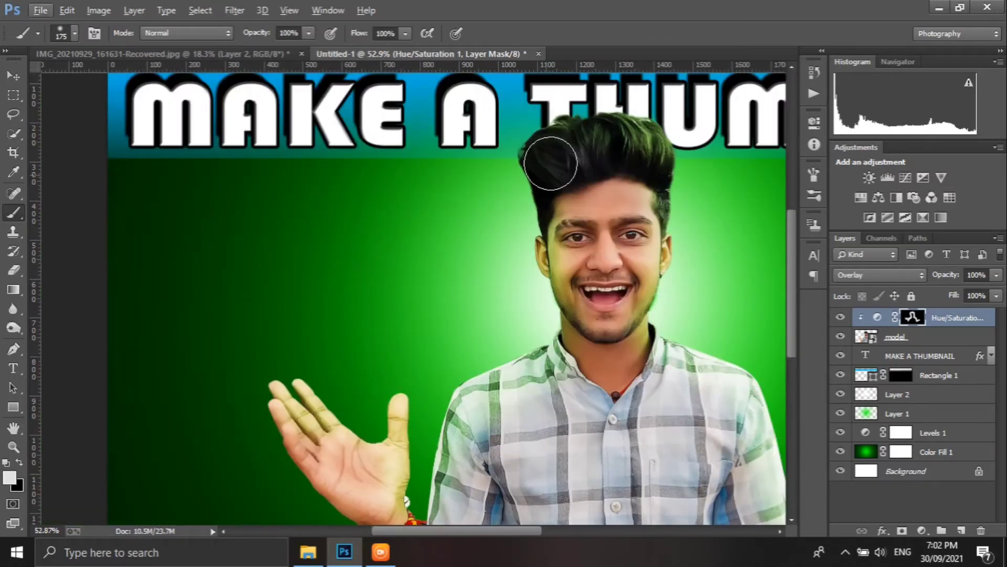
{"action": "scroll", "coordinate": [551, 163], "scroll_direction": "down", "scroll_amount": 3}
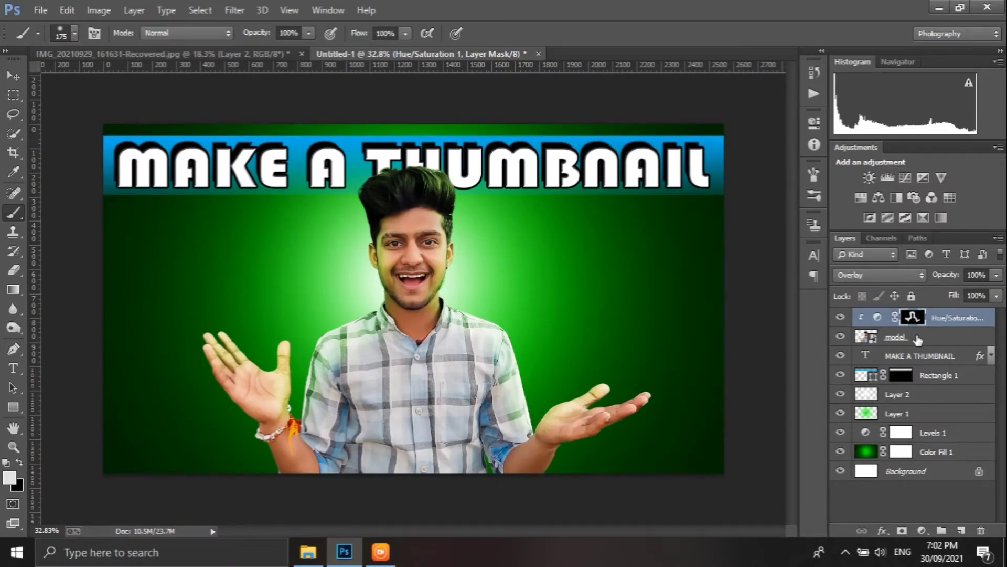
Add Layer 3 clipped above the Hue/Saturation adjustment and pick a bright green brush colour
{"action": "left_click", "coordinate": [886, 344]}
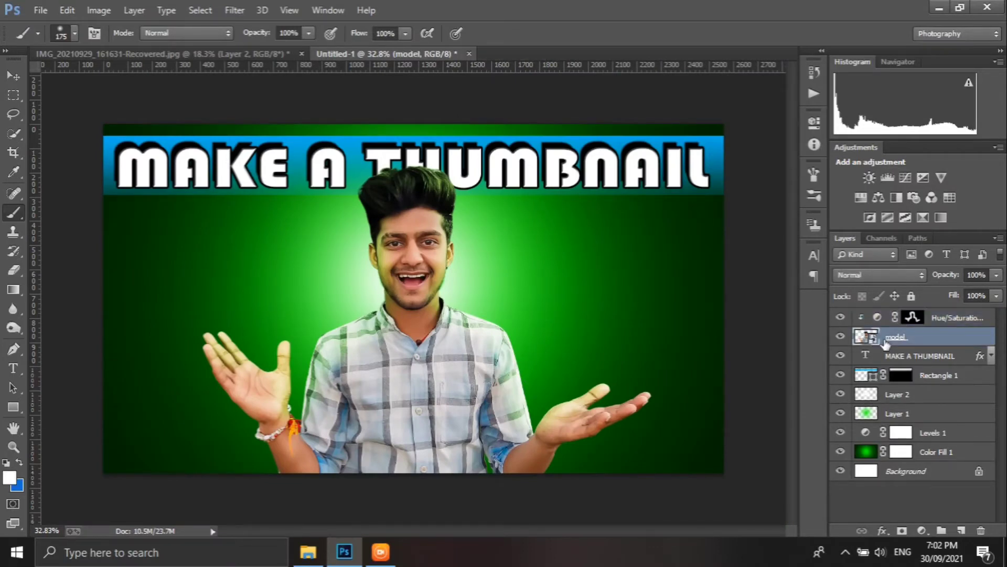
{"action": "key", "text": "alt+bracketright"}
{"action": "left_click", "coordinate": [961, 531]}
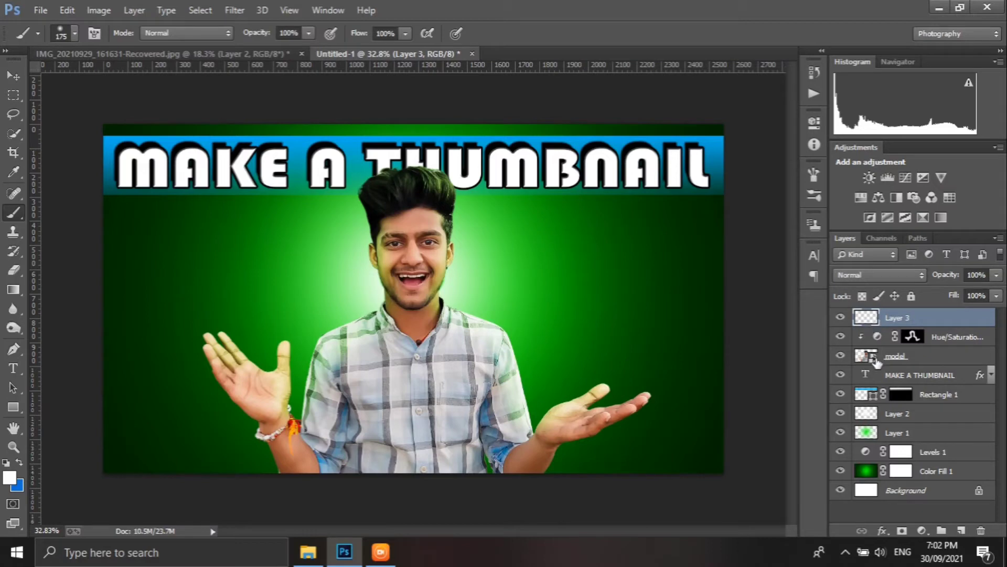
{"action": "right_click", "coordinate": [881, 319]}
{"action": "left_click", "coordinate": [889, 315]}
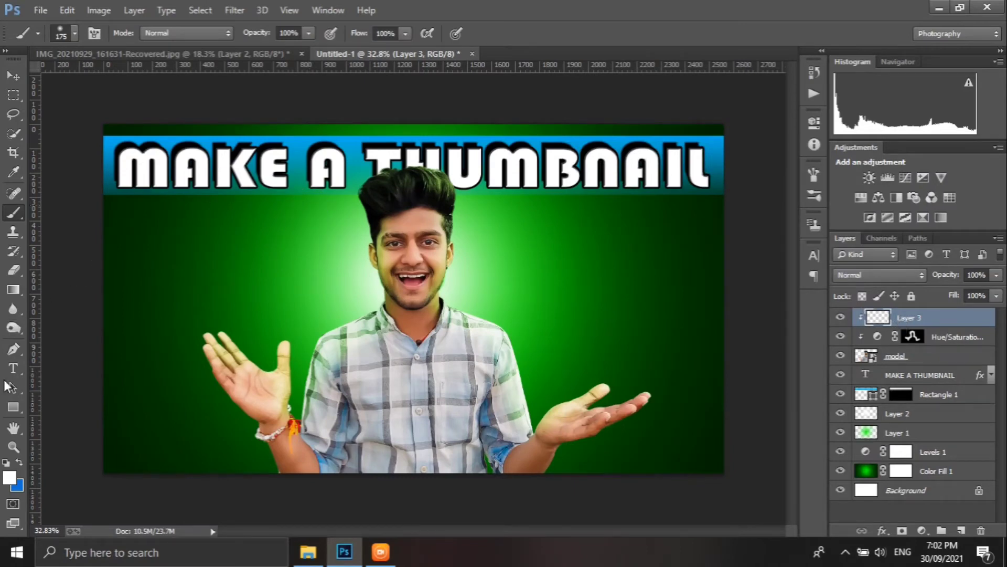
{"action": "left_click", "coordinate": [12, 485]}
{"action": "left_click_drag", "start_coordinate": [817, 146], "coordinate": [846, 115]}
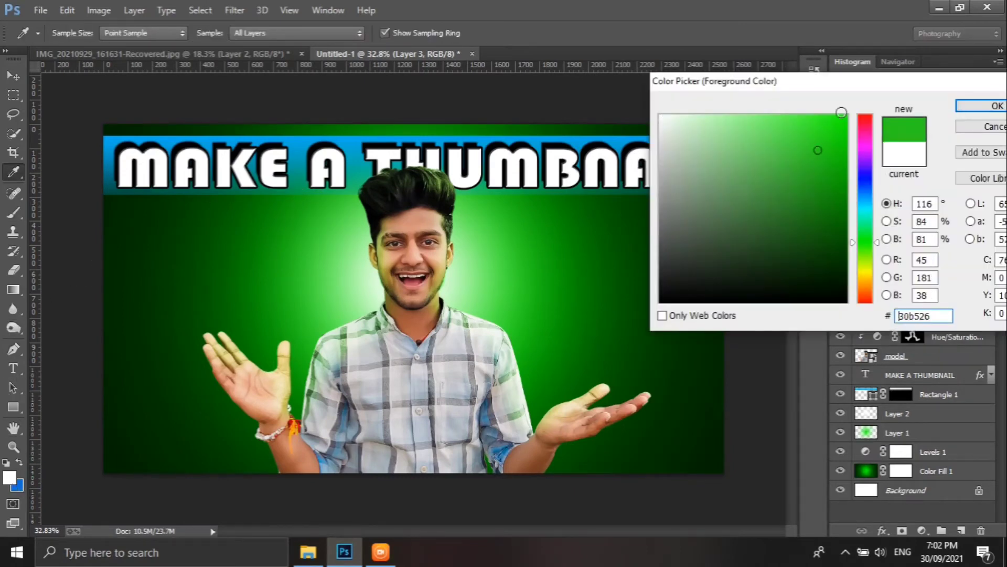
{"action": "left_click", "coordinate": [979, 105]}
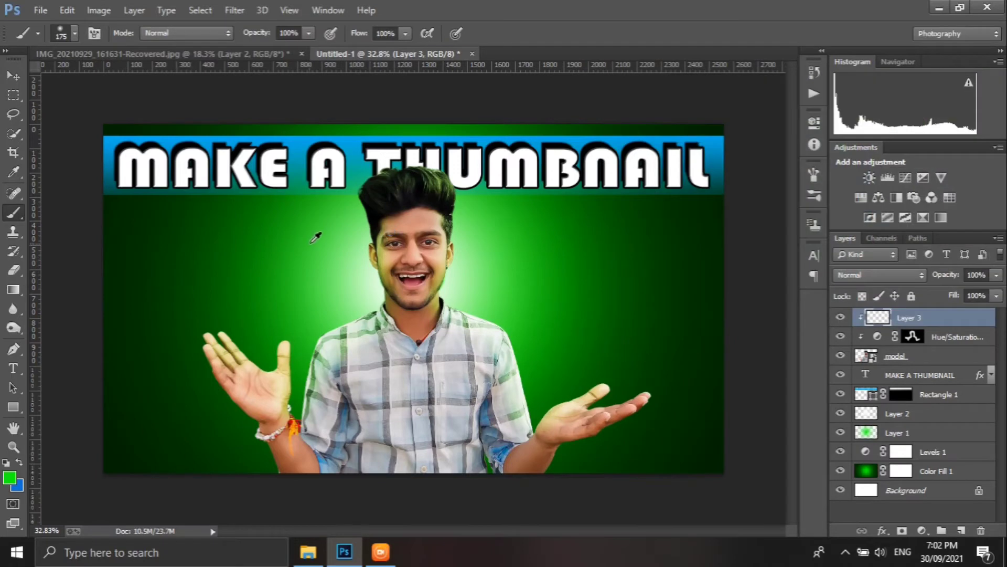
Paint green glow along the shoulder, neck, face and hair, with Layer 3 set to Overlay
{"action": "scroll", "coordinate": [367, 235], "scroll_direction": "up", "scroll_amount": 3}
{"action": "scroll", "coordinate": [368, 234], "scroll_direction": "up", "scroll_amount": 2}
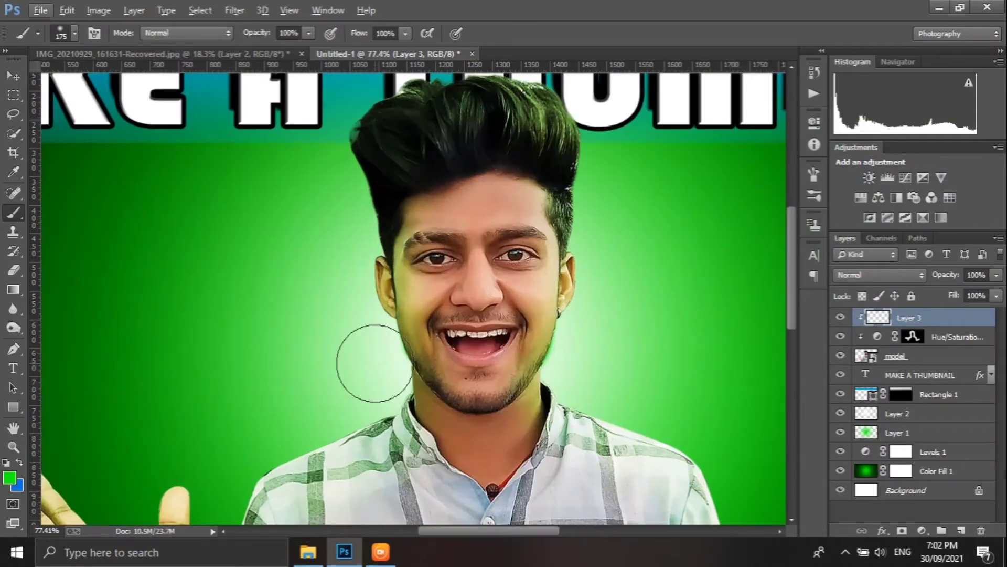
{"action": "key", "text": "bracketright"}
{"action": "key", "text": "bracketright"}
{"action": "left_click_drag", "start_coordinate": [321, 416], "coordinate": [360, 350]}
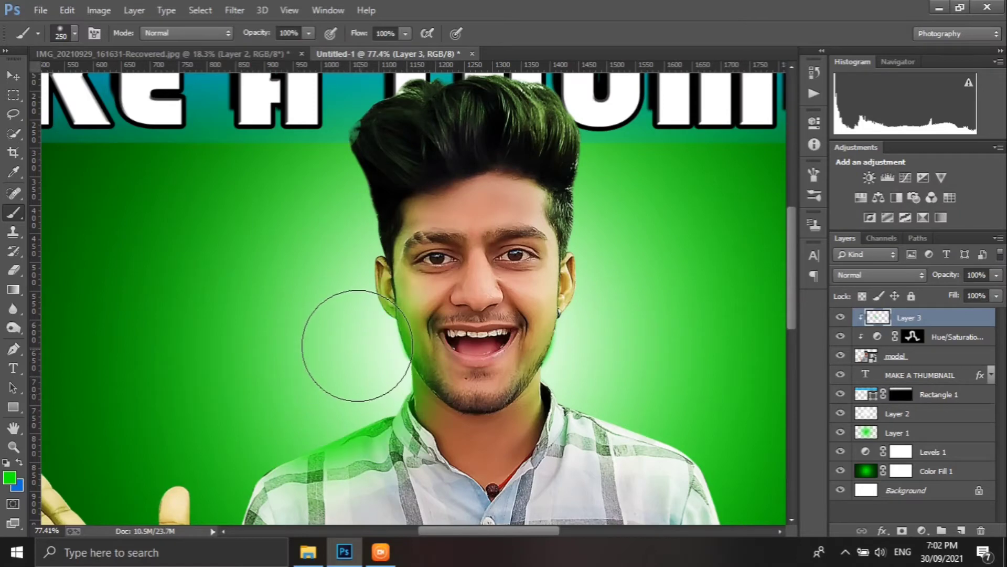
{"action": "left_click_drag", "start_coordinate": [361, 350], "coordinate": [394, 247]}
{"action": "left_click", "coordinate": [870, 274]}
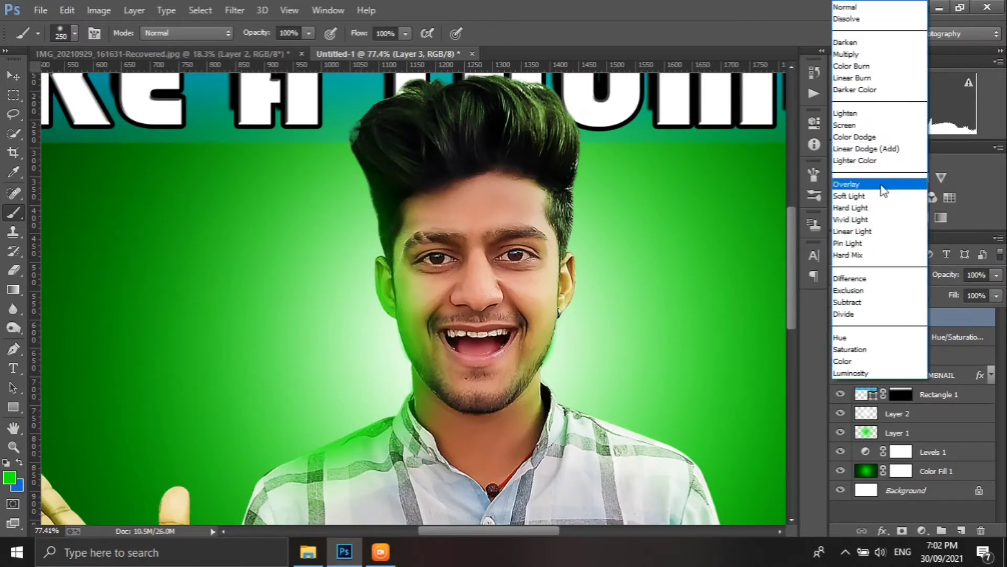
{"action": "left_click", "coordinate": [860, 184]}
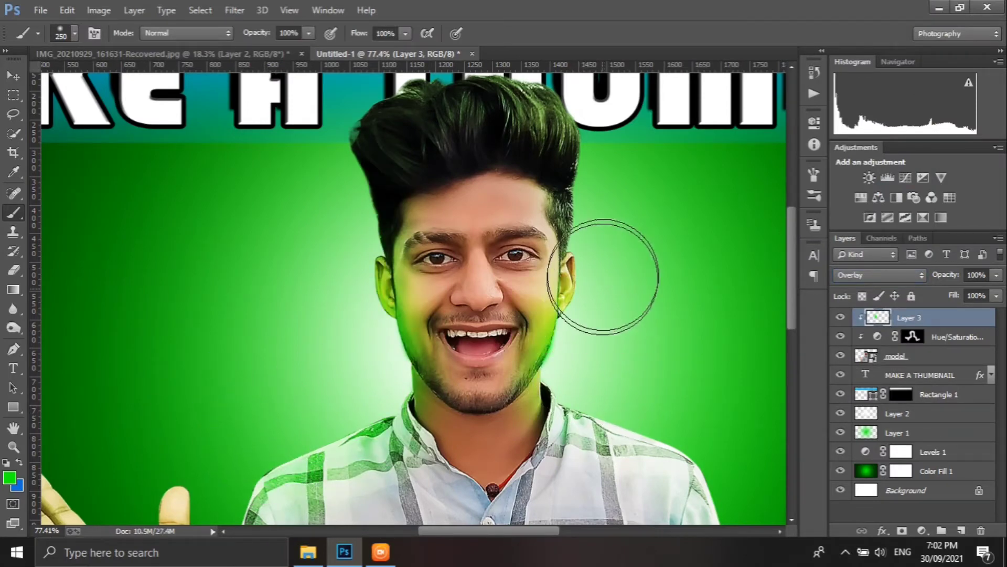
{"action": "scroll", "coordinate": [608, 220], "scroll_direction": "up", "scroll_amount": 2}
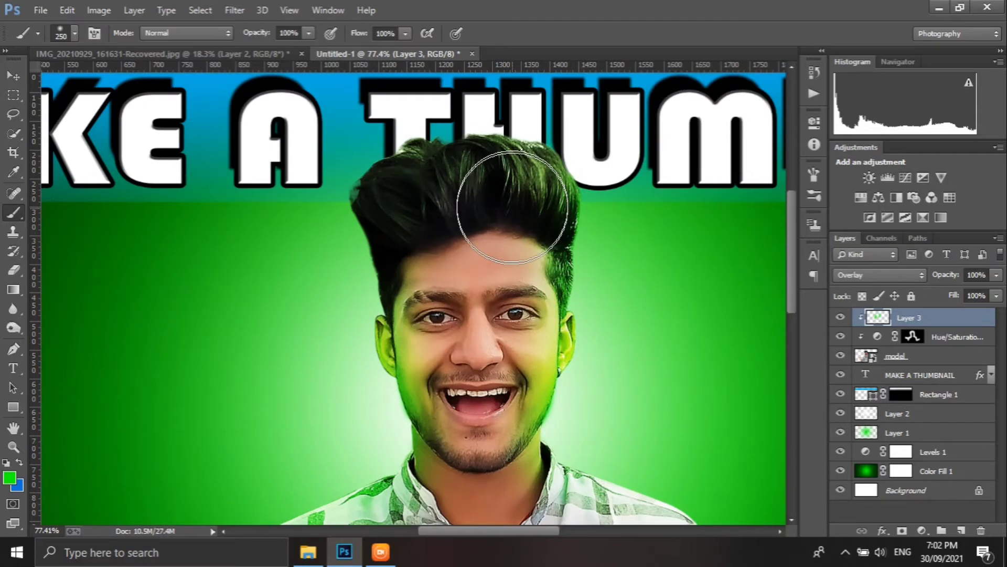
{"action": "left_click_drag", "start_coordinate": [511, 207], "coordinate": [414, 173]}
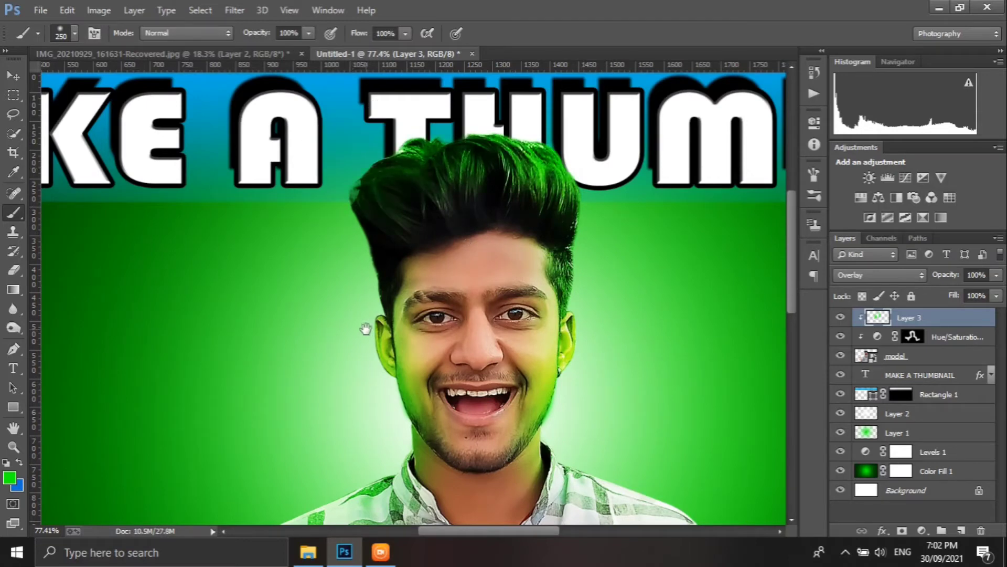
With a 100 px brush, tint the left hand's edge, fingers, thumb and sleeve edge green
{"action": "mouse_move", "coordinate": [366, 329]}
{"action": "left_mouse_down"}
{"action": "mouse_move", "coordinate": [514, 198]}
{"action": "mouse_move", "coordinate": [325, 422]}
{"action": "mouse_move", "coordinate": [204, 516]}
{"action": "left_mouse_up"}
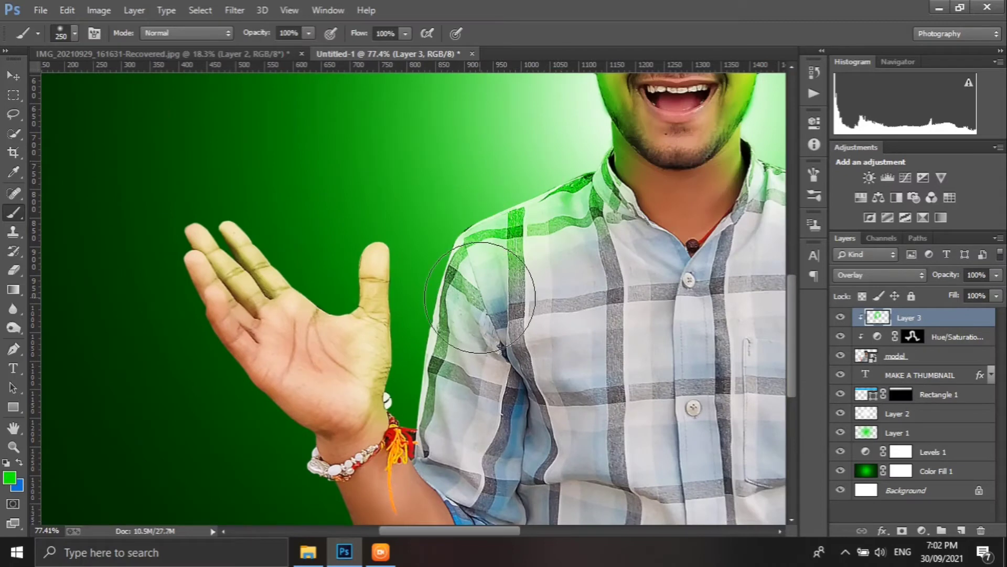
{"action": "key", "text": "bracketleft"}
{"action": "key", "text": "bracketleft"}
{"action": "key", "text": "bracketleft"}
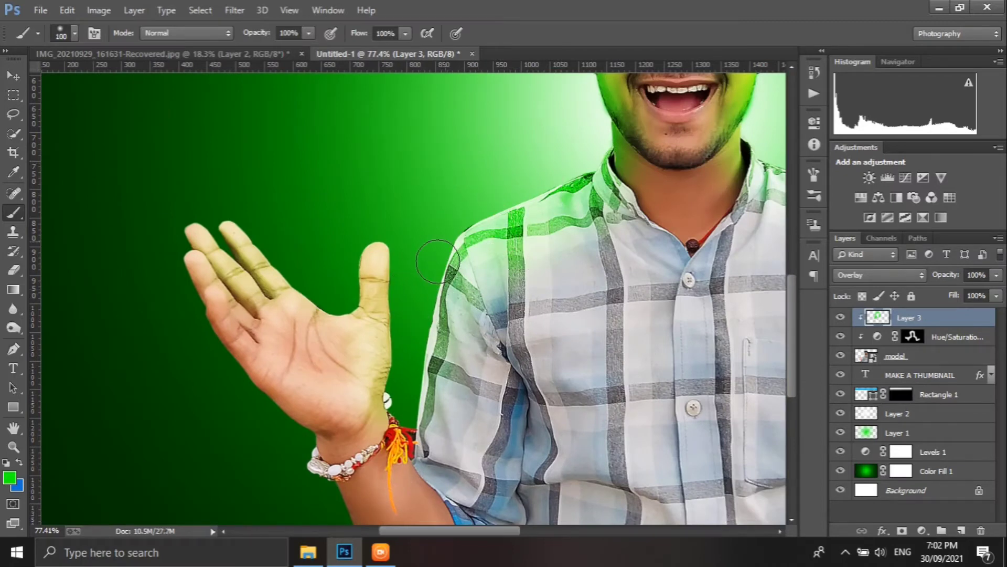
{"action": "mouse_move", "coordinate": [411, 395]}
{"action": "left_mouse_down"}
{"action": "mouse_move", "coordinate": [392, 230]}
{"action": "mouse_move", "coordinate": [315, 286]}
{"action": "left_mouse_up"}
{"action": "mouse_move", "coordinate": [225, 213]}
{"action": "left_mouse_down"}
{"action": "mouse_move", "coordinate": [288, 259]}
{"action": "mouse_move", "coordinate": [266, 258]}
{"action": "left_mouse_up"}
{"action": "scroll", "coordinate": [90, 220], "scroll_direction": "right", "scroll_amount": 5}
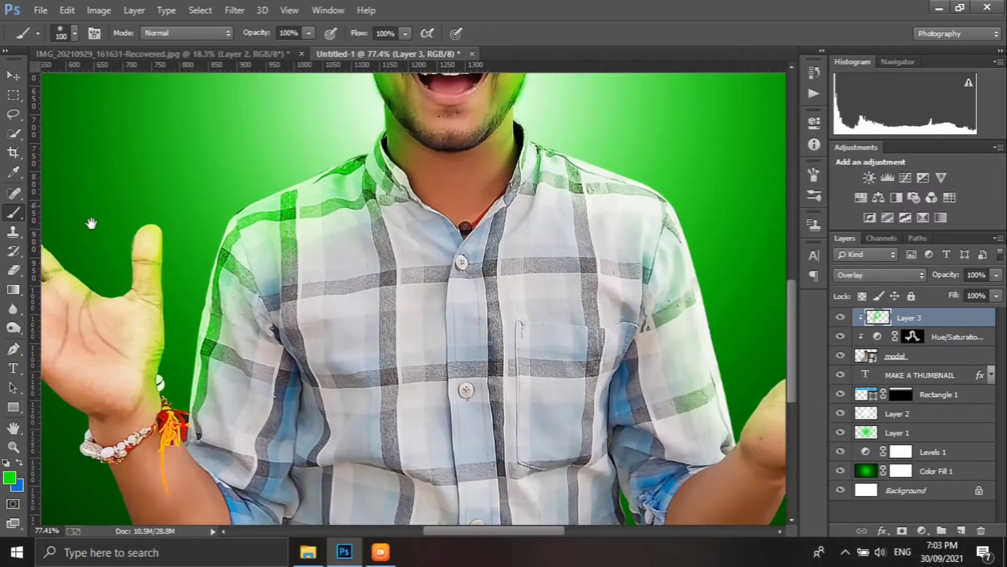
{"action": "scroll", "coordinate": [93, 225], "scroll_direction": "right", "scroll_amount": 3}
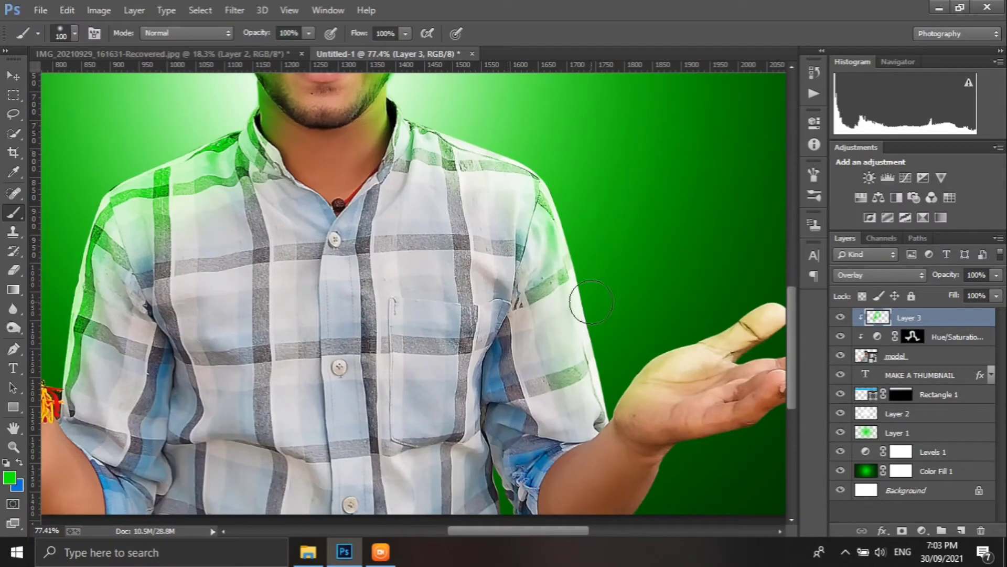
{"action": "mouse_move", "coordinate": [581, 299]}
{"action": "left_mouse_down"}
{"action": "mouse_move", "coordinate": [590, 355]}
{"action": "mouse_move", "coordinate": [616, 376]}
{"action": "mouse_move", "coordinate": [598, 304]}
{"action": "mouse_move", "coordinate": [441, 294]}
{"action": "left_mouse_up"}
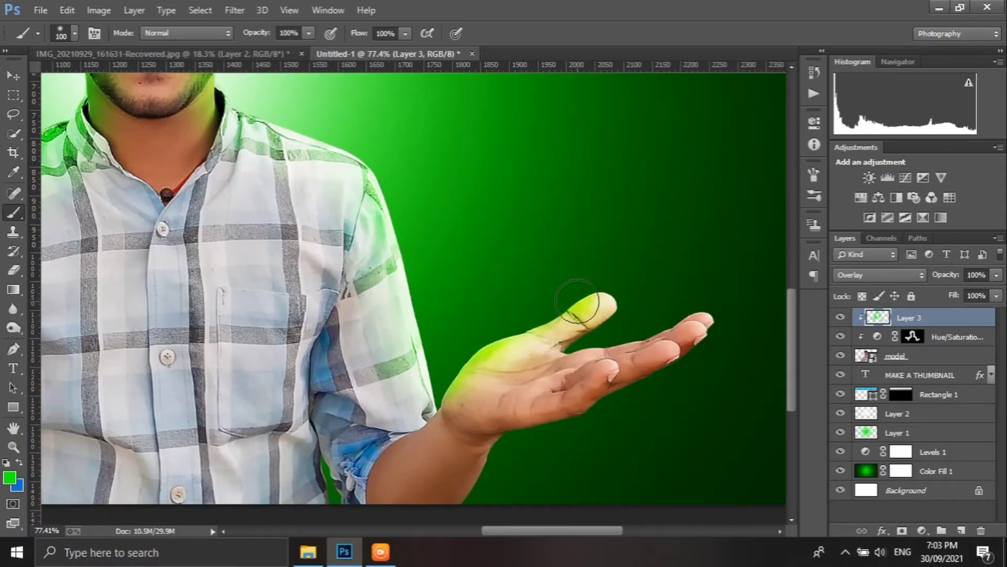
{"action": "left_click_drag", "start_coordinate": [577, 301], "coordinate": [576, 340]}
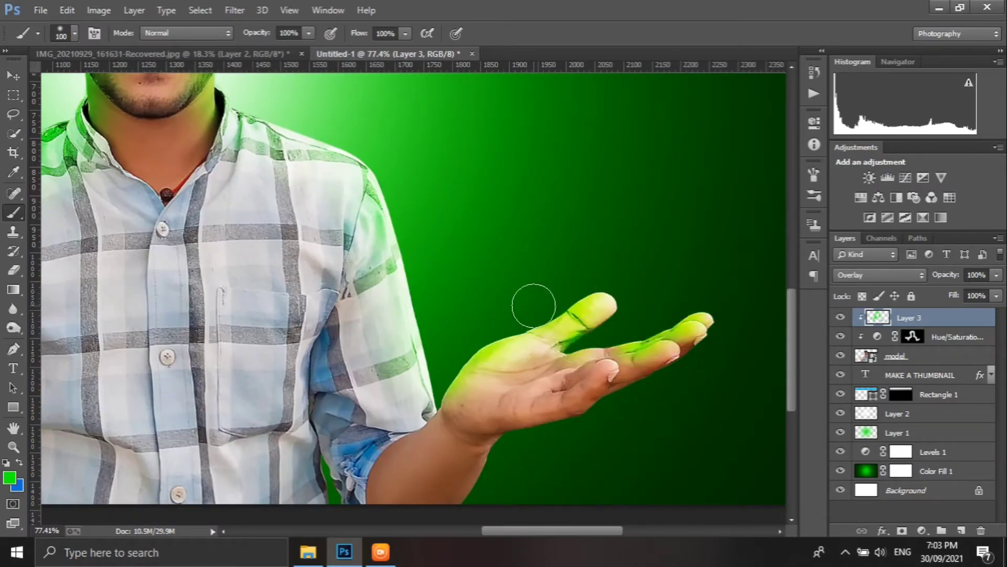
{"action": "scroll", "coordinate": [472, 294], "scroll_direction": "down", "scroll_amount": 3, "text": "alt"}
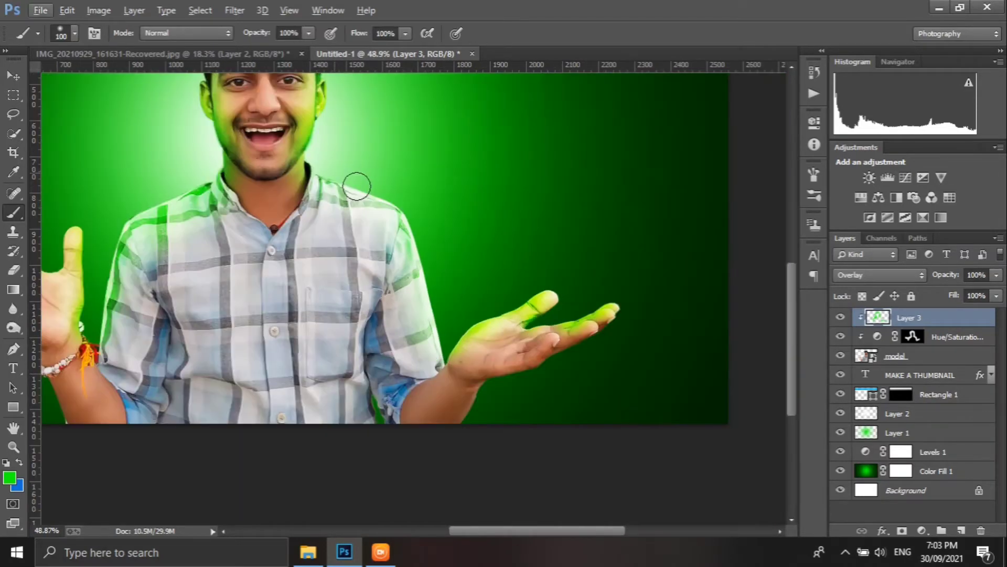
{"action": "scroll", "coordinate": [357, 185], "scroll_direction": "down", "scroll_amount": 1, "text": "alt"}
{"action": "scroll", "coordinate": [354, 293], "scroll_direction": "down", "scroll_amount": 1, "text": "alt"}
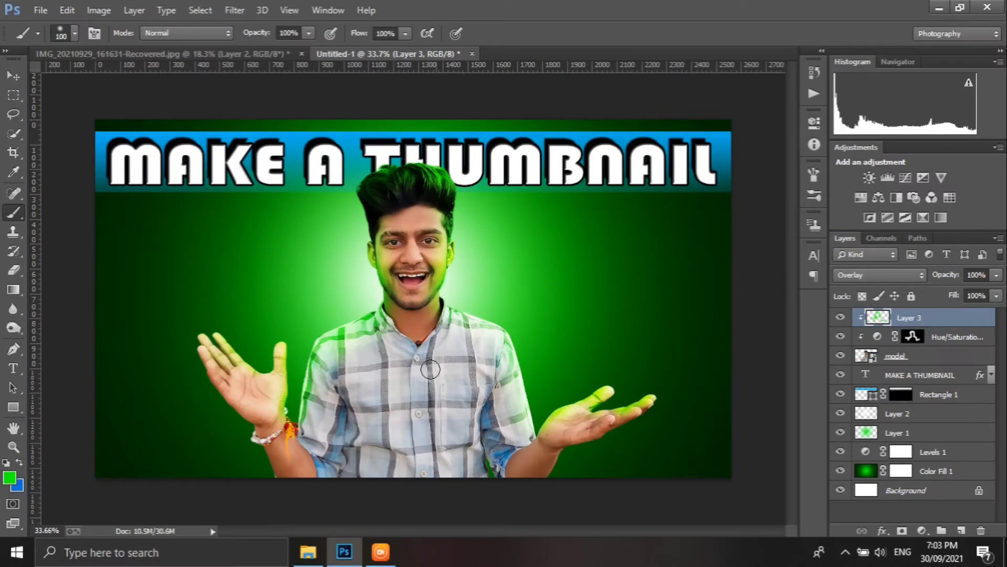
{"action": "left_click", "coordinate": [895, 351]}
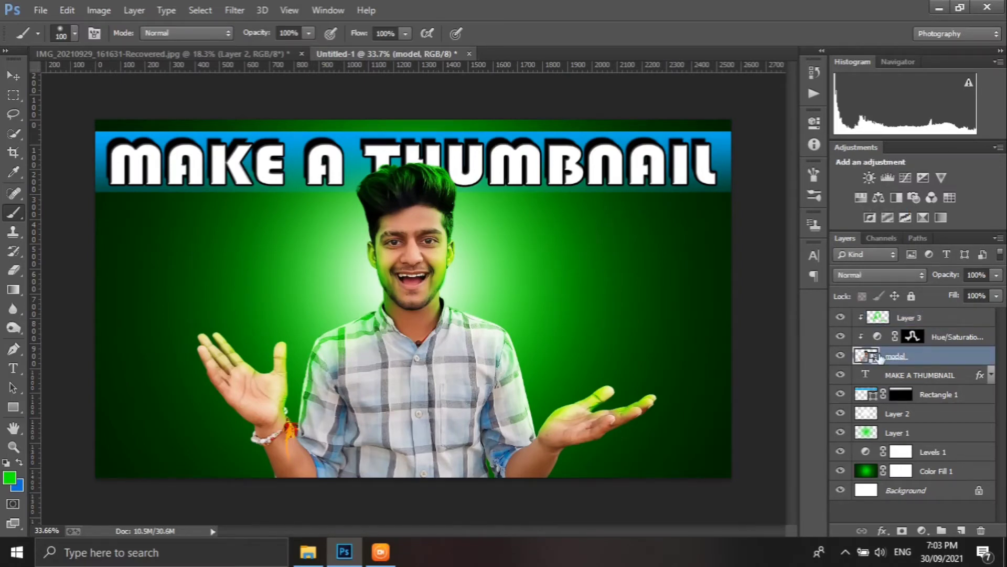
Add a Levels adjustment above the model with input black 25 and output white 220
{"action": "left_click", "coordinate": [888, 179]}
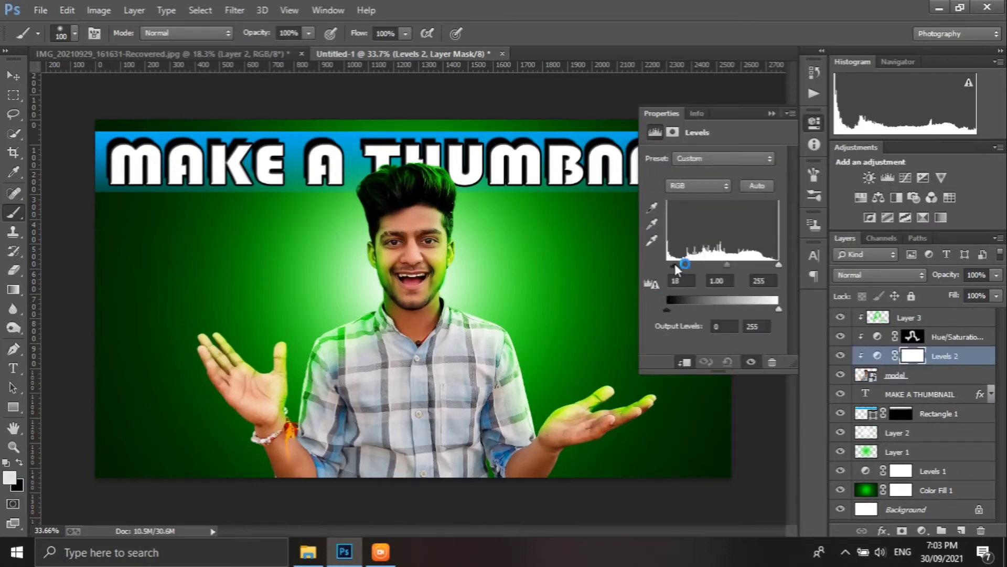
{"action": "left_click_drag", "start_coordinate": [676, 266], "coordinate": [678, 264]}
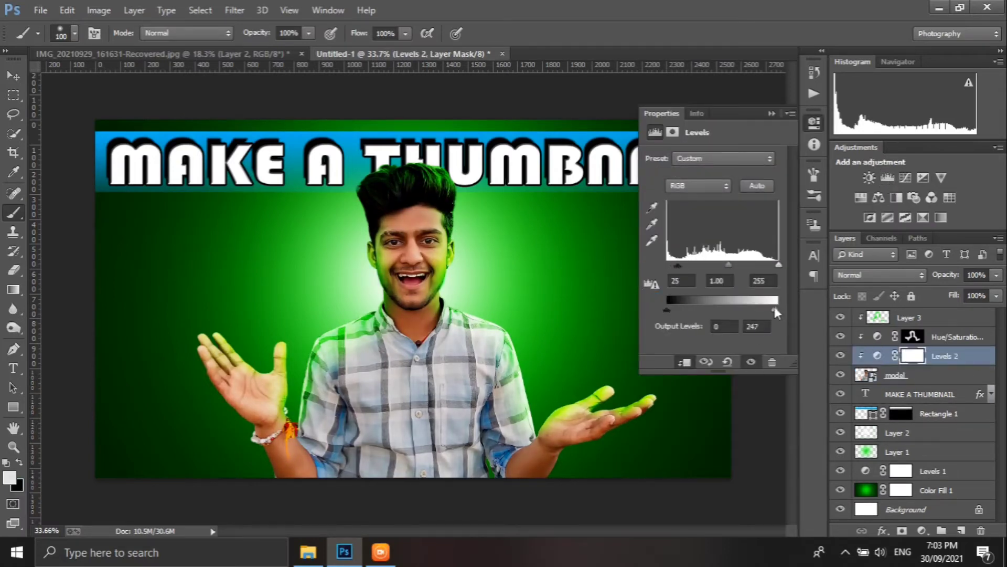
{"action": "left_click_drag", "start_coordinate": [771, 308], "coordinate": [764, 309]}
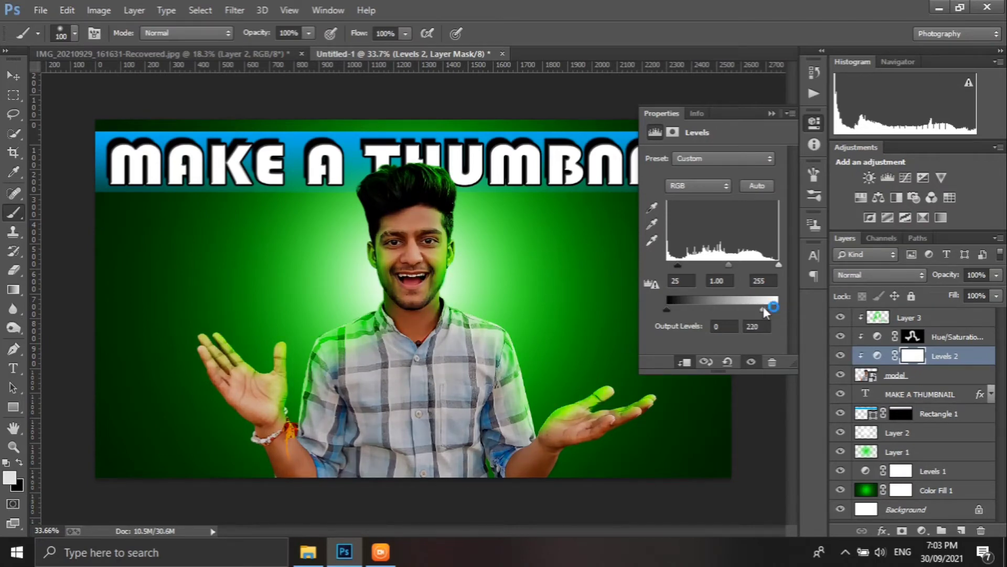
{"action": "left_click", "coordinate": [770, 113]}
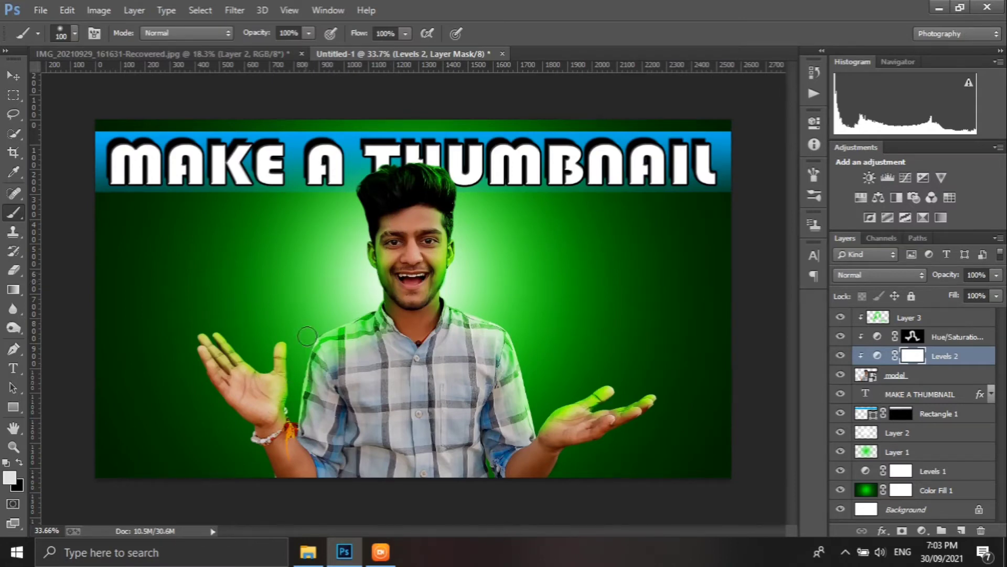
{"action": "scroll", "coordinate": [307, 335], "scroll_direction": "up", "scroll_amount": 2}
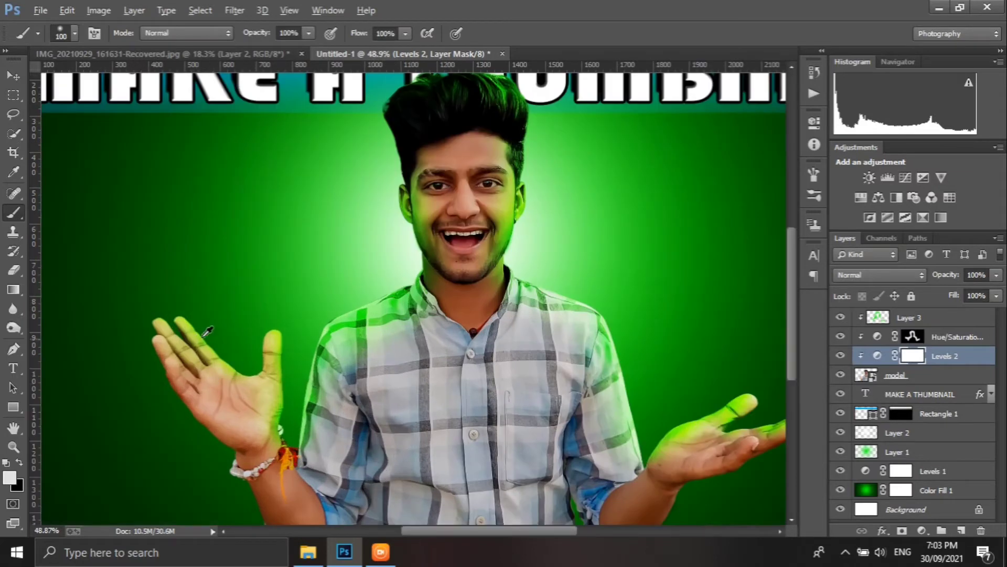
{"action": "scroll", "coordinate": [209, 332], "scroll_direction": "down", "scroll_amount": 3}
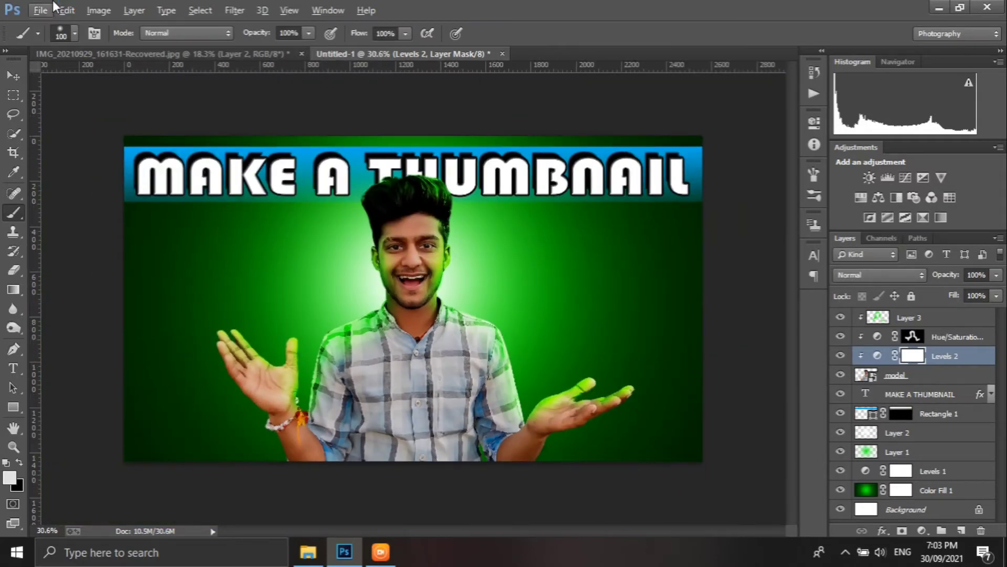
Place Embedded the glass create image from F:\GS\thumblain
{"action": "left_click", "coordinate": [42, 10]}
{"action": "left_click", "coordinate": [97, 222]}
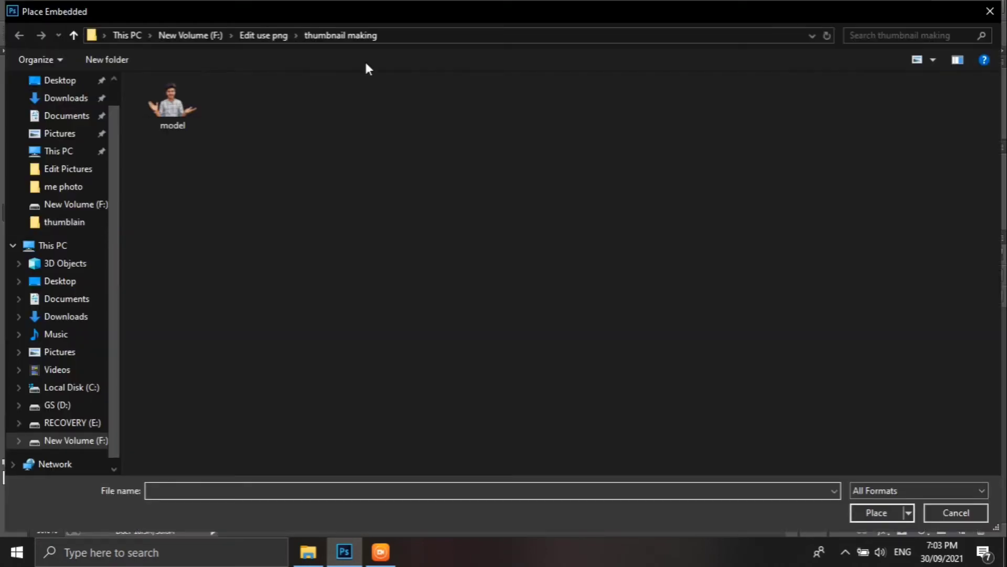
{"action": "left_click", "coordinate": [276, 36]}
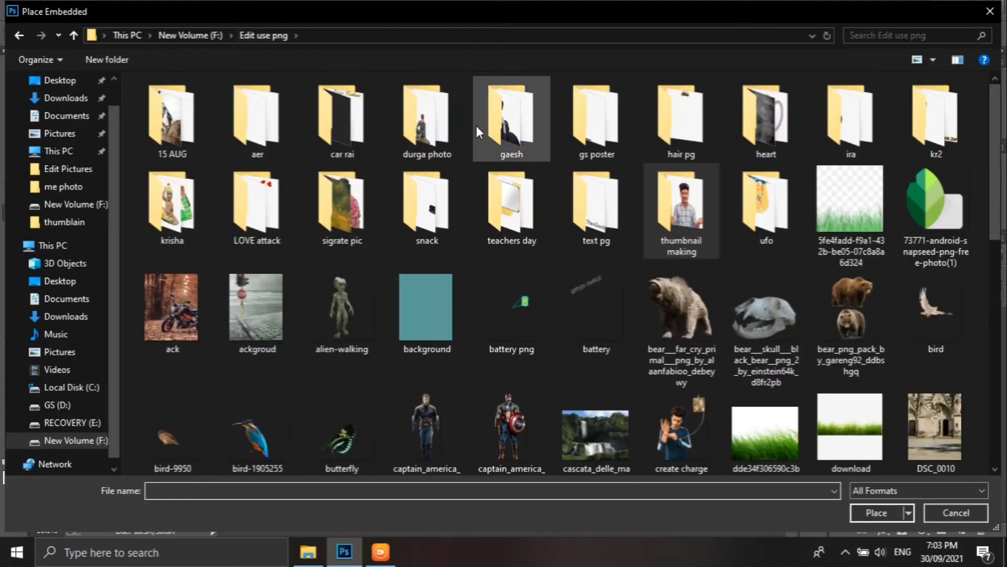
{"action": "left_click", "coordinate": [190, 36]}
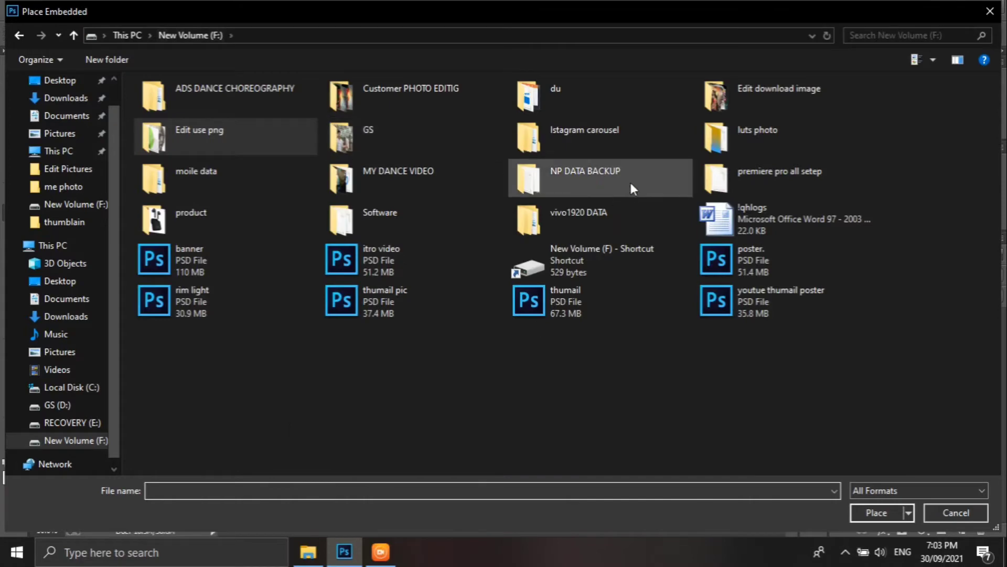
{"action": "double_click", "coordinate": [401, 140]}
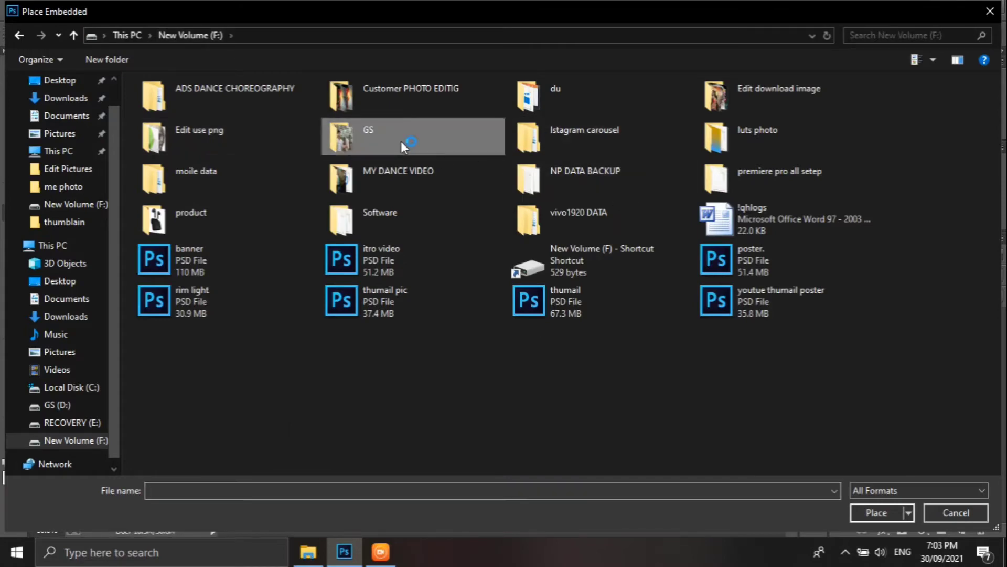
{"action": "double_click", "coordinate": [326, 113]}
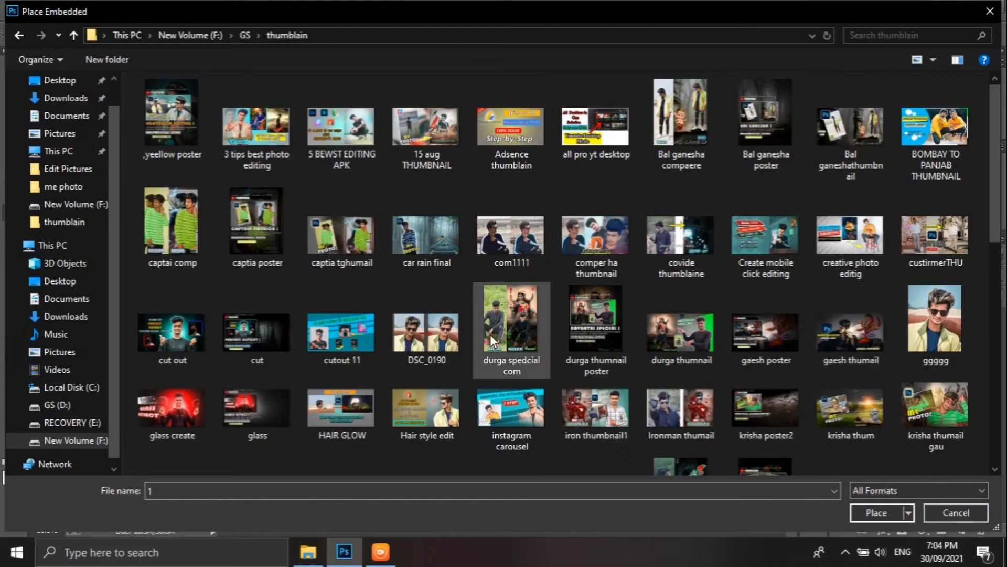
{"action": "scroll", "coordinate": [488, 341], "scroll_direction": "down", "scroll_amount": 10}
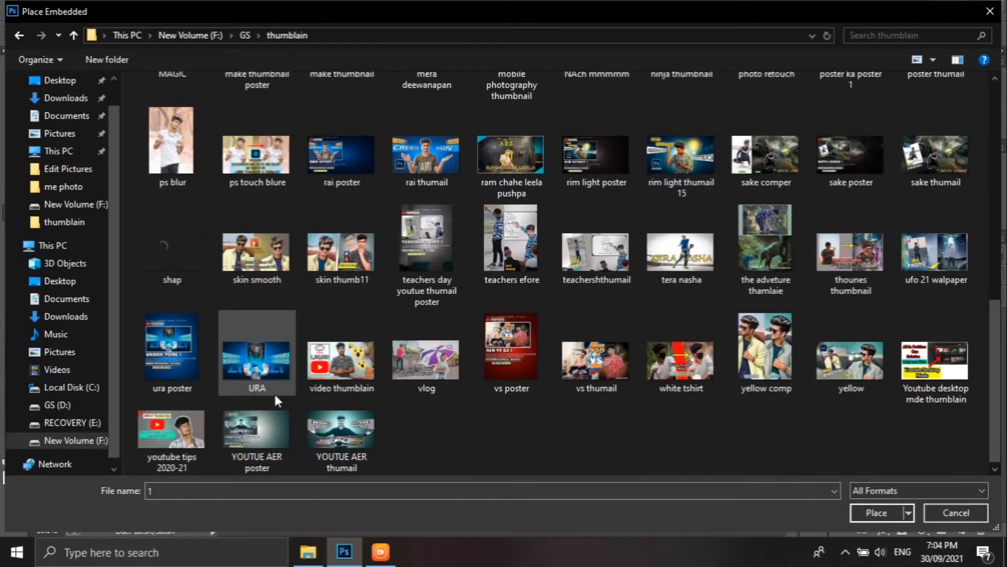
{"action": "scroll", "coordinate": [848, 322], "scroll_direction": "up", "scroll_amount": 10}
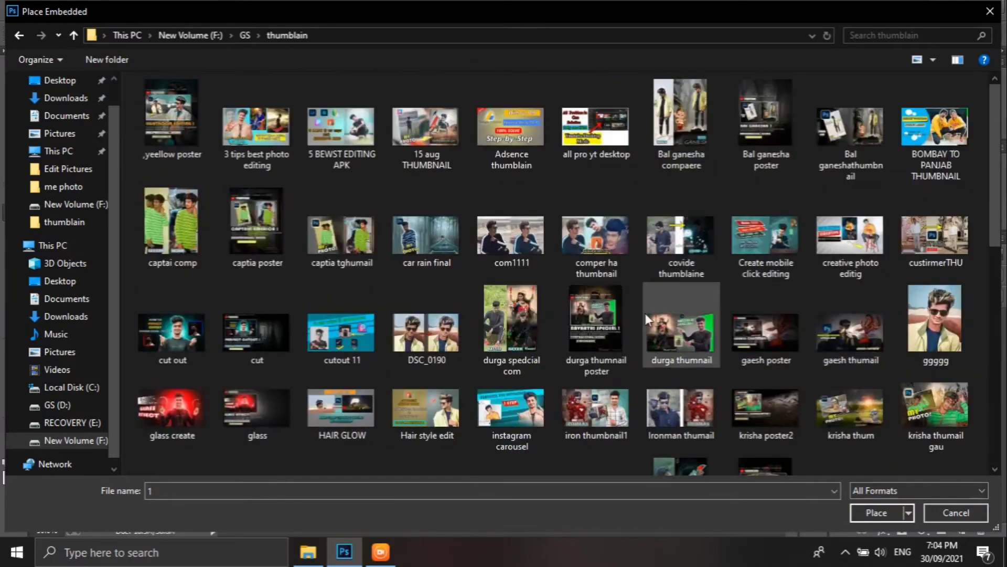
{"action": "scroll", "coordinate": [603, 338], "scroll_direction": "down", "scroll_amount": 5}
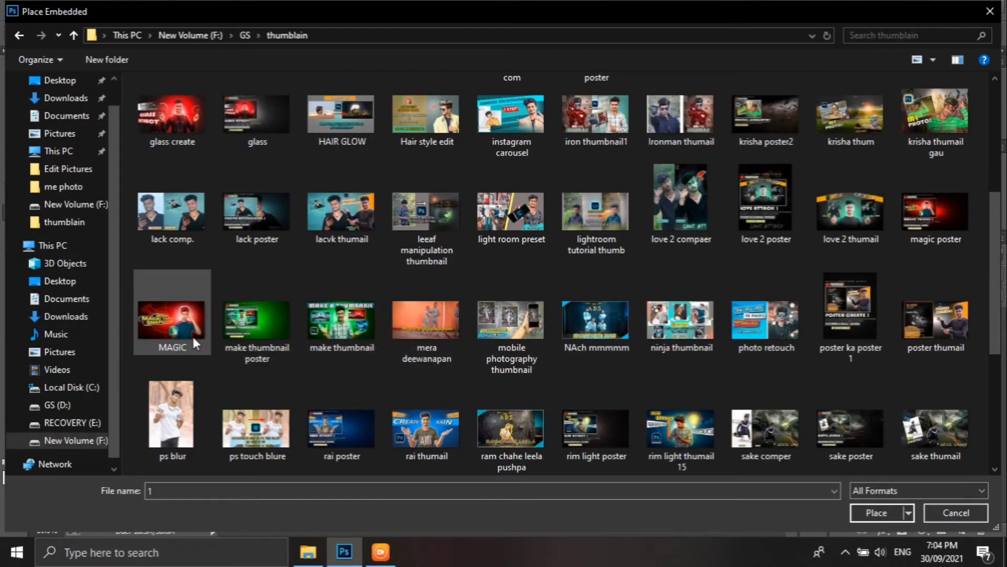
{"action": "double_click", "coordinate": [193, 117]}
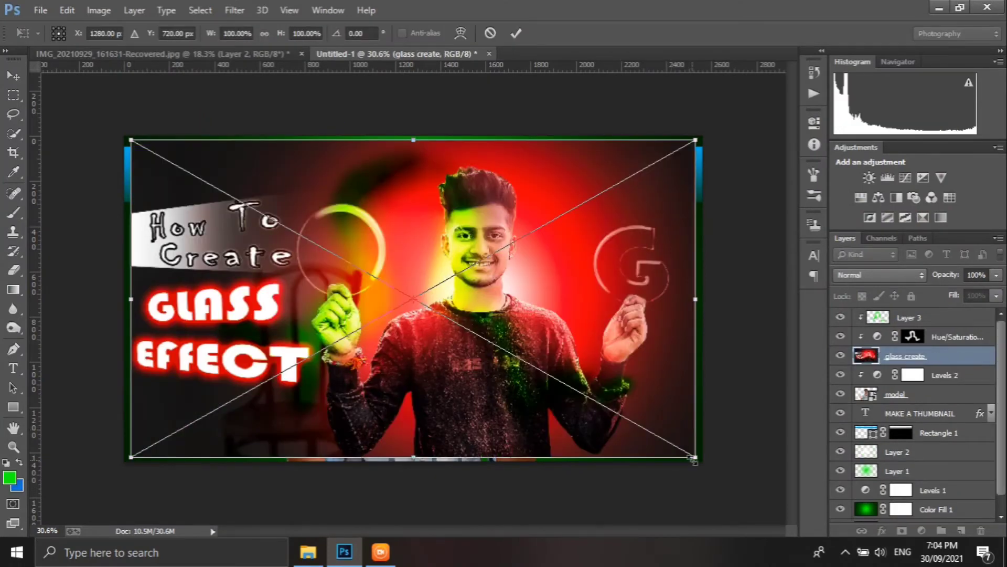
Shrink the glass create image to a small inset, then place the rim light thumbnail embedded
{"action": "mouse_move", "coordinate": [694, 458]}
{"action": "left_mouse_down"}
{"action": "mouse_move", "coordinate": [488, 313]}
{"action": "mouse_move", "coordinate": [629, 284]}
{"action": "mouse_move", "coordinate": [630, 302]}
{"action": "mouse_move", "coordinate": [654, 314]}
{"action": "left_mouse_up"}
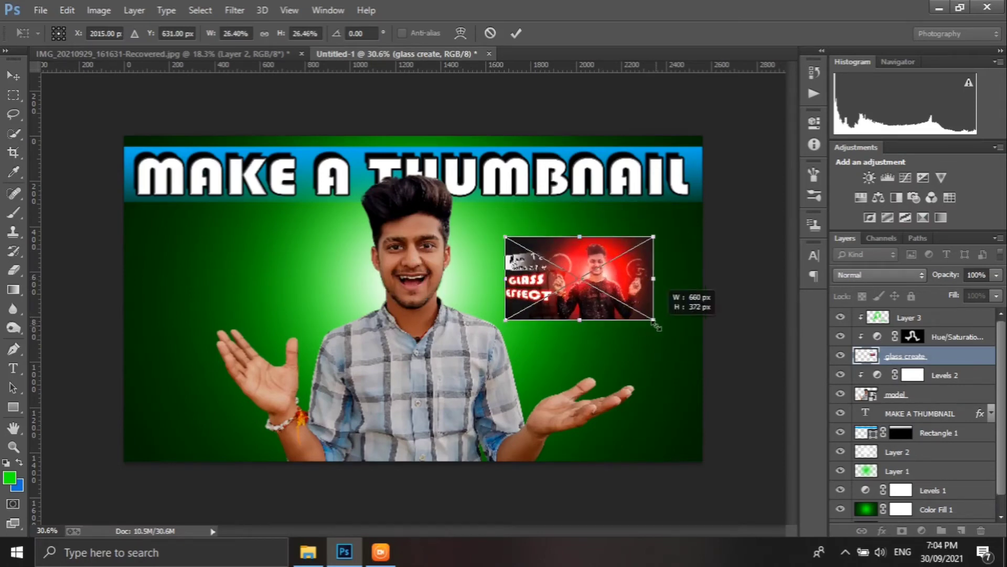
{"action": "key", "text": "b"}
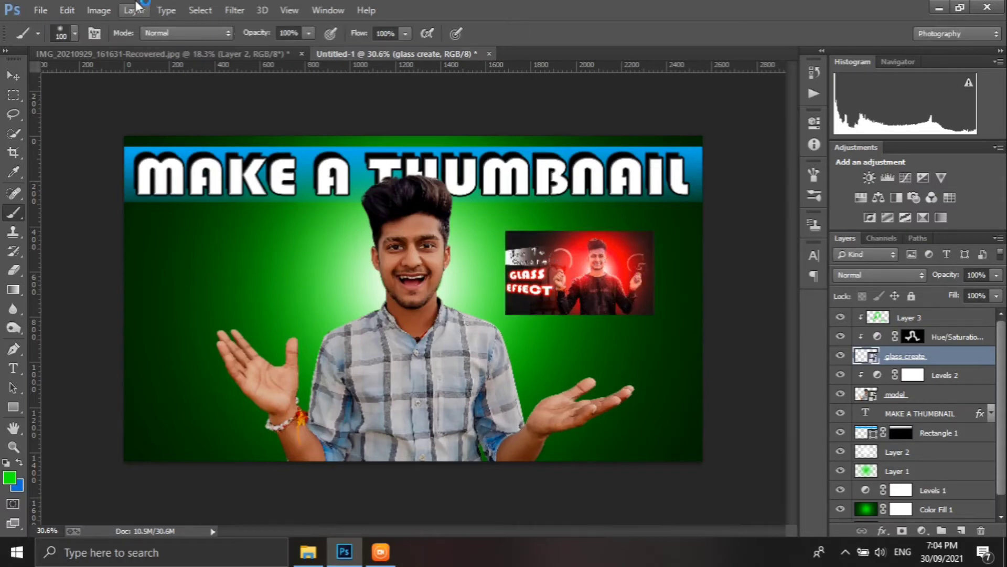
{"action": "left_click", "coordinate": [40, 10]}
{"action": "left_click", "coordinate": [76, 221]}
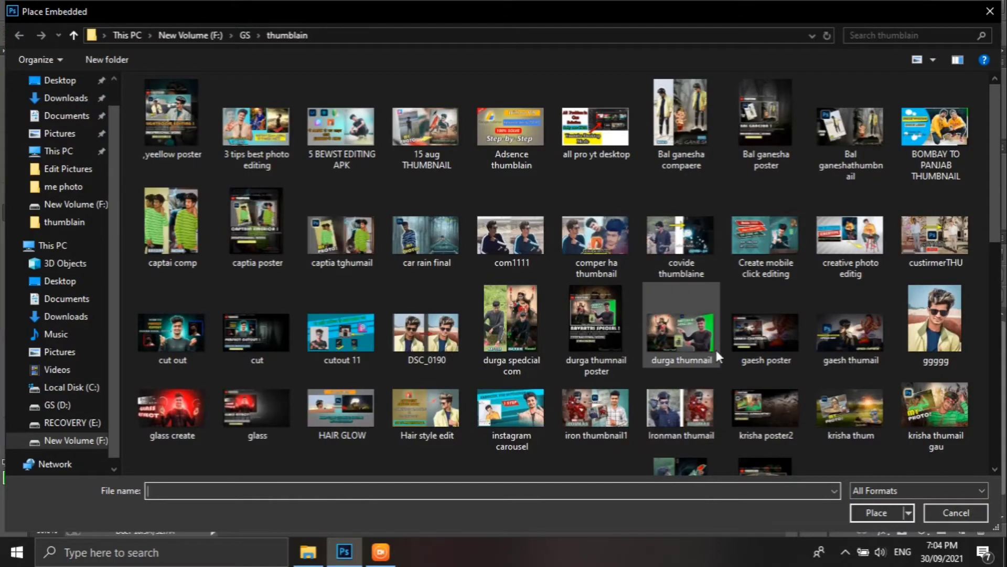
{"action": "scroll", "coordinate": [839, 354], "scroll_direction": "down", "scroll_amount": 5}
{"action": "scroll", "coordinate": [801, 357], "scroll_direction": "down", "scroll_amount": 5}
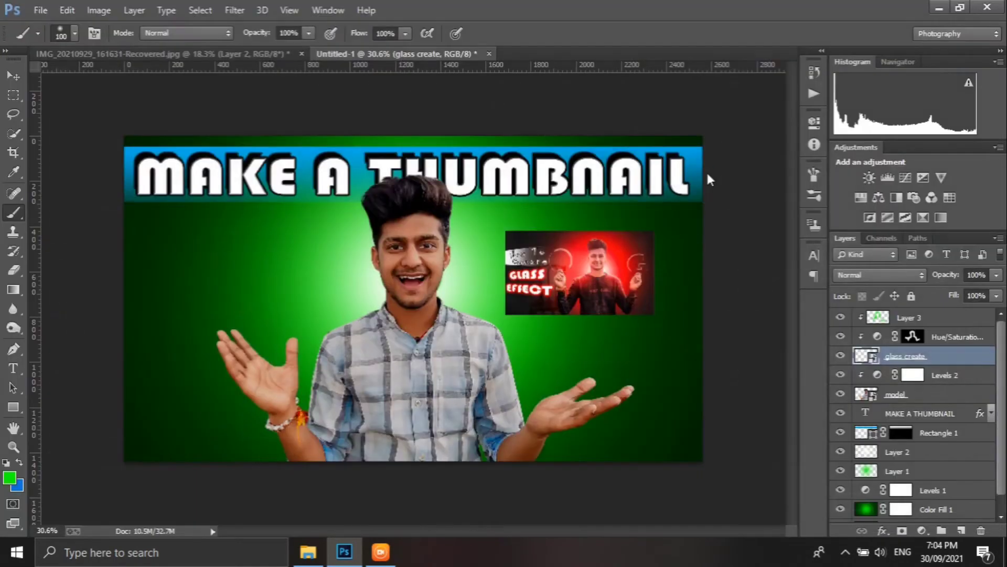
Scale the rim light thumbnail down to a small inset with Free Transform
{"action": "key", "text": "ctrl+t"}
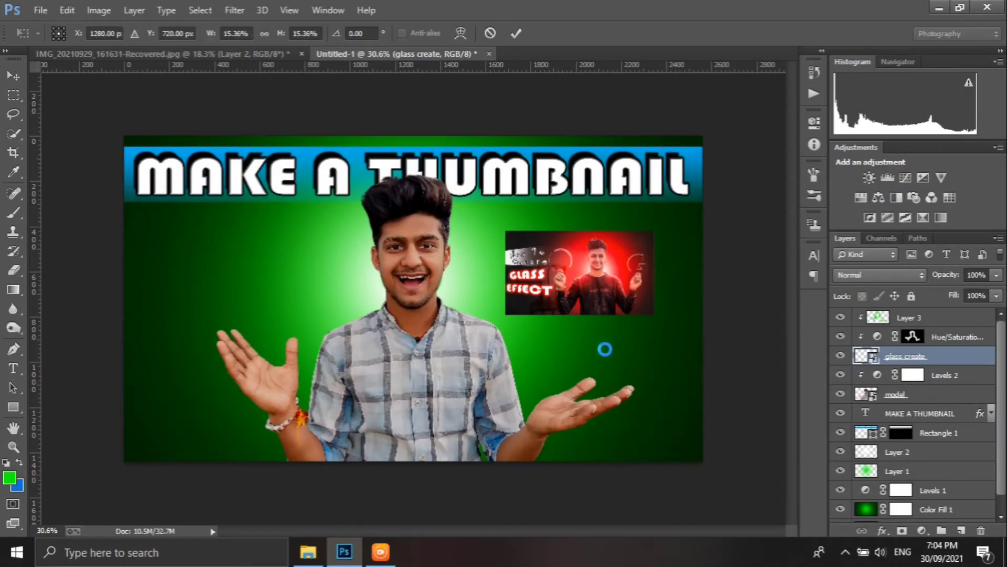
{"action": "left_click_drag", "start_coordinate": [702, 461], "coordinate": [529, 315]}
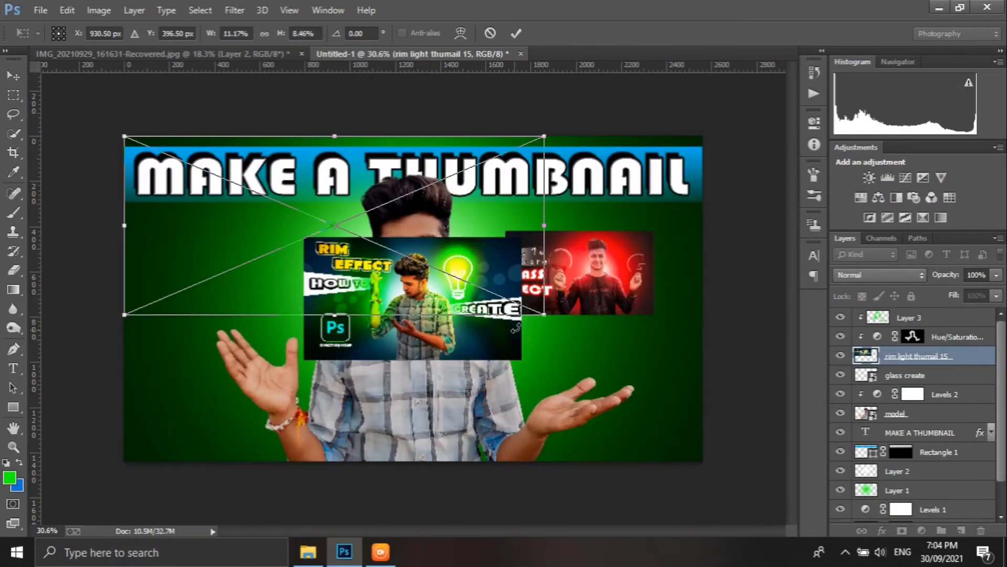
{"action": "key", "text": "ctrl+z"}
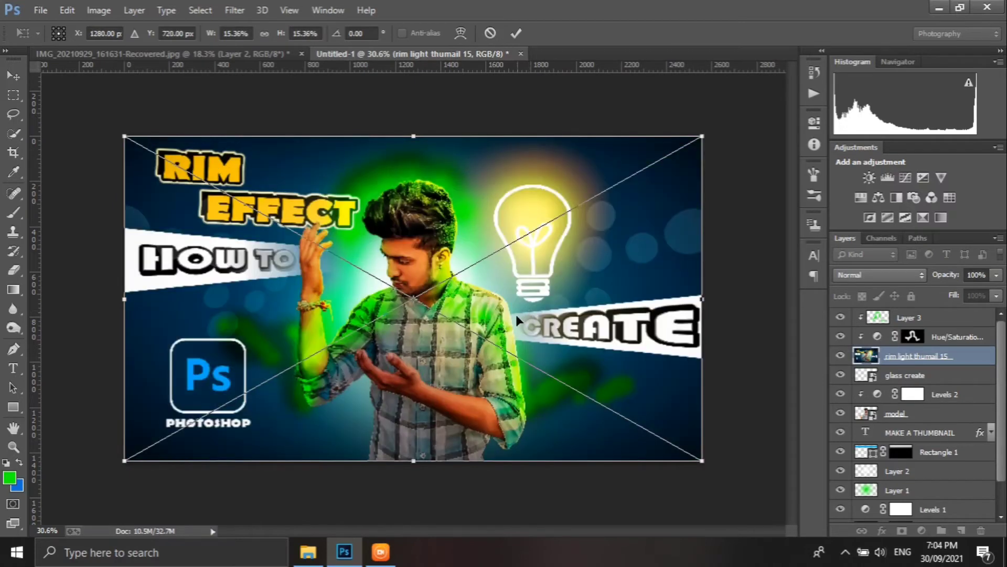
{"action": "left_click_drag", "start_coordinate": [703, 460], "coordinate": [511, 297]}
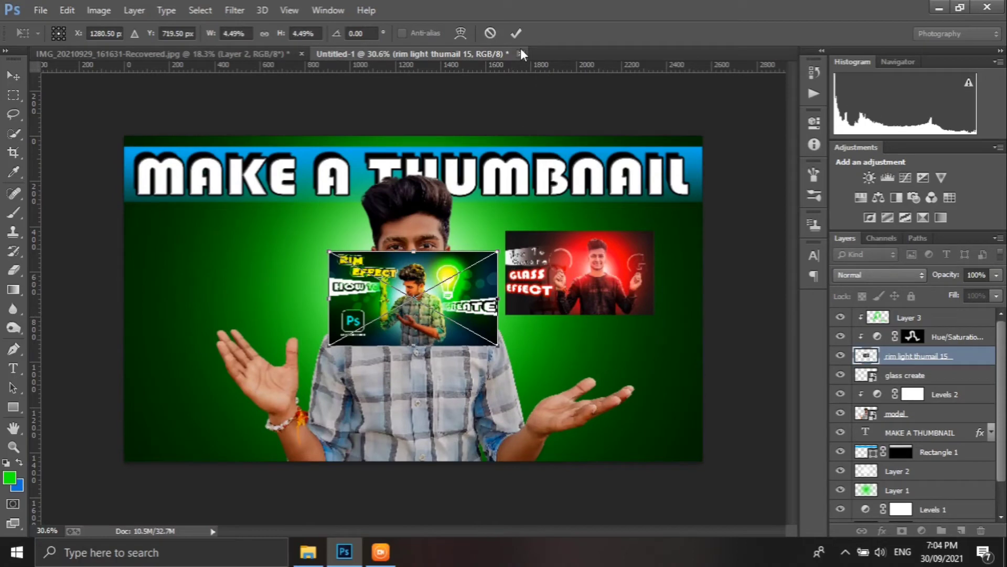
{"action": "key", "text": "b"}
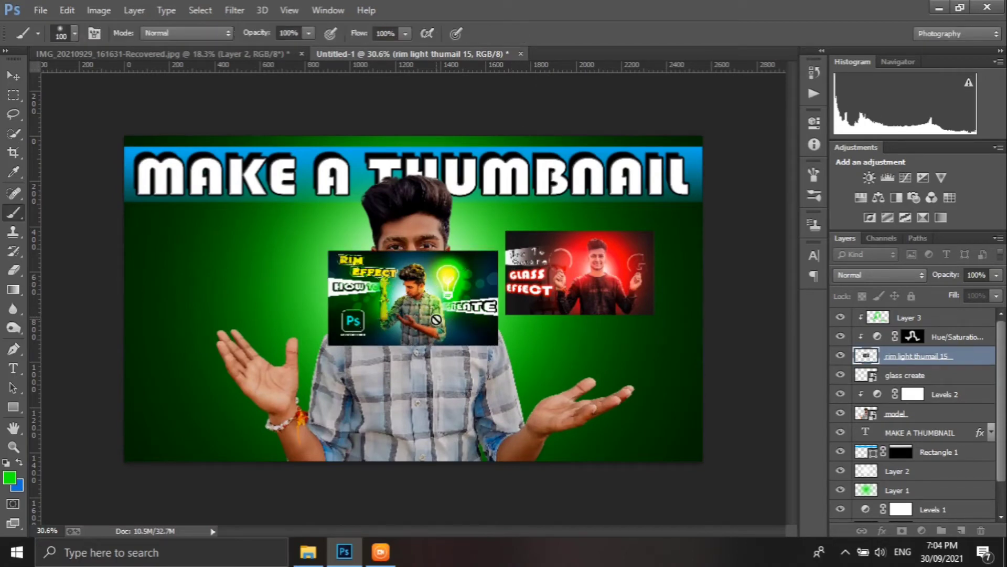
Move the rim light inset to the upper left of the person, opposite the glass inset
{"action": "key", "text": "v"}
{"action": "left_click", "coordinate": [381, 309]}
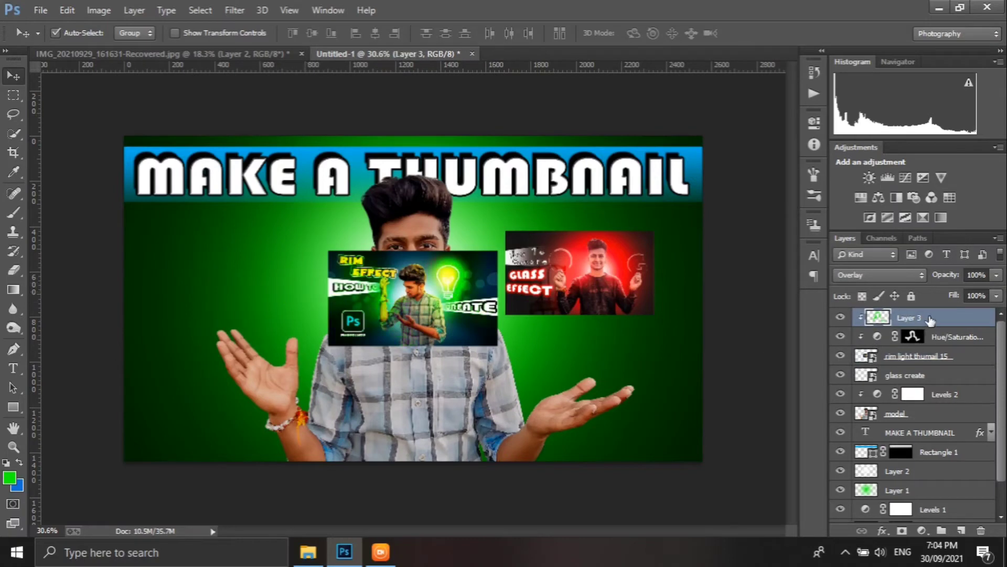
{"action": "left_click", "coordinate": [944, 357]}
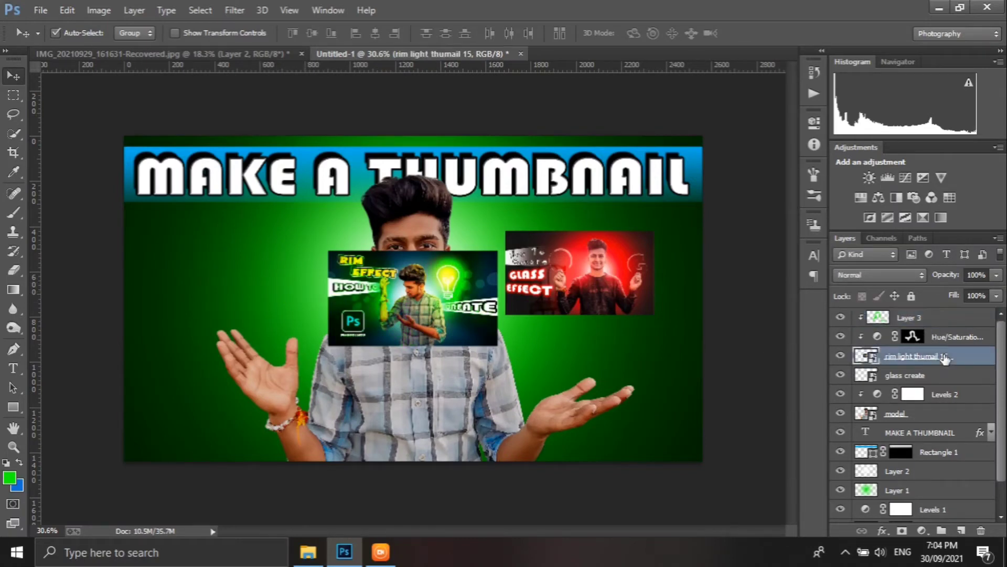
{"action": "mouse_move", "coordinate": [409, 329]}
{"action": "left_mouse_down"}
{"action": "mouse_move", "coordinate": [228, 291]}
{"action": "mouse_move", "coordinate": [247, 303]}
{"action": "left_mouse_up"}
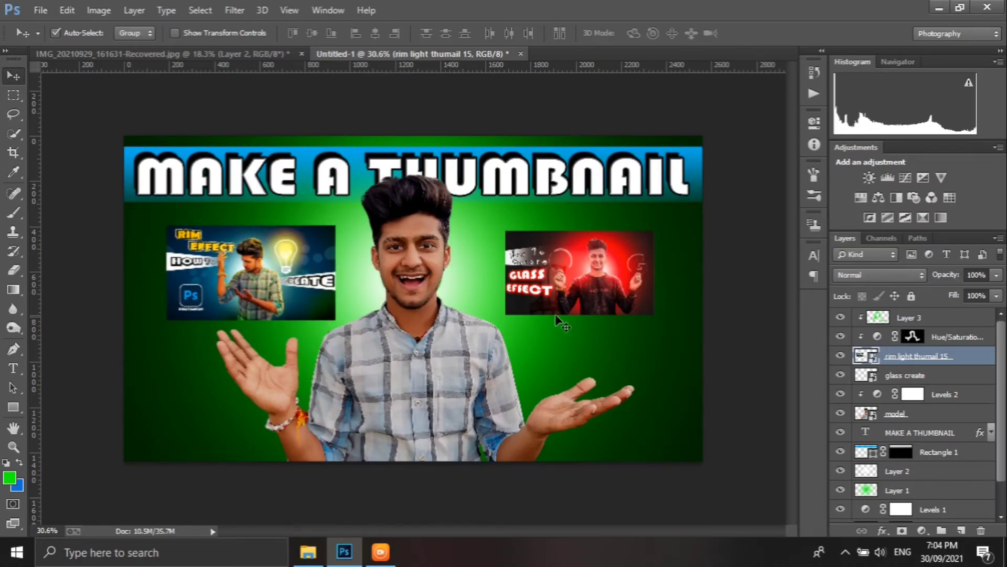
Convert the rim light and glass create layers into smart objects
{"action": "right_click", "coordinate": [955, 356]}
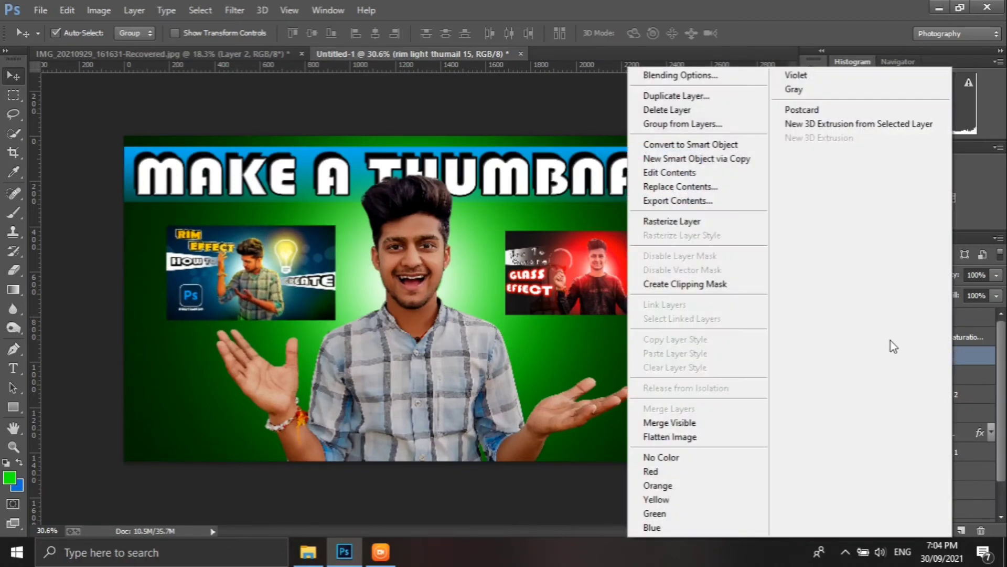
{"action": "left_click", "coordinate": [729, 146]}
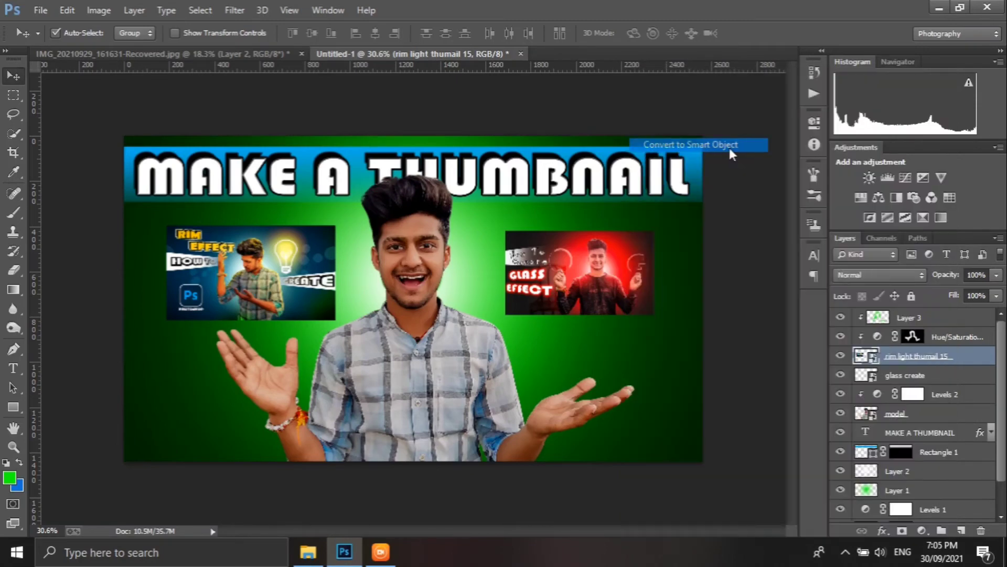
{"action": "left_click", "coordinate": [951, 375]}
{"action": "right_click", "coordinate": [951, 374]}
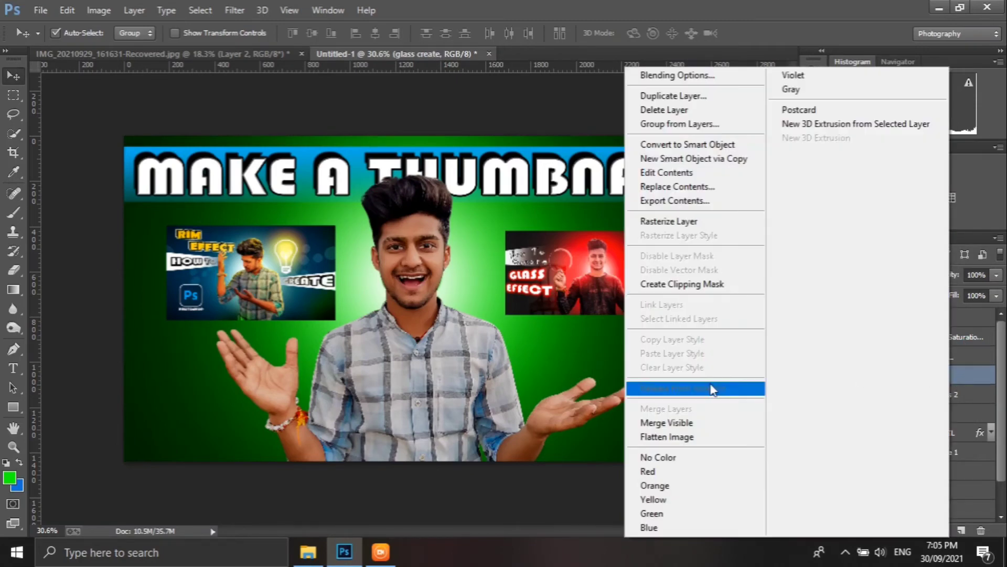
{"action": "left_click", "coordinate": [696, 146]}
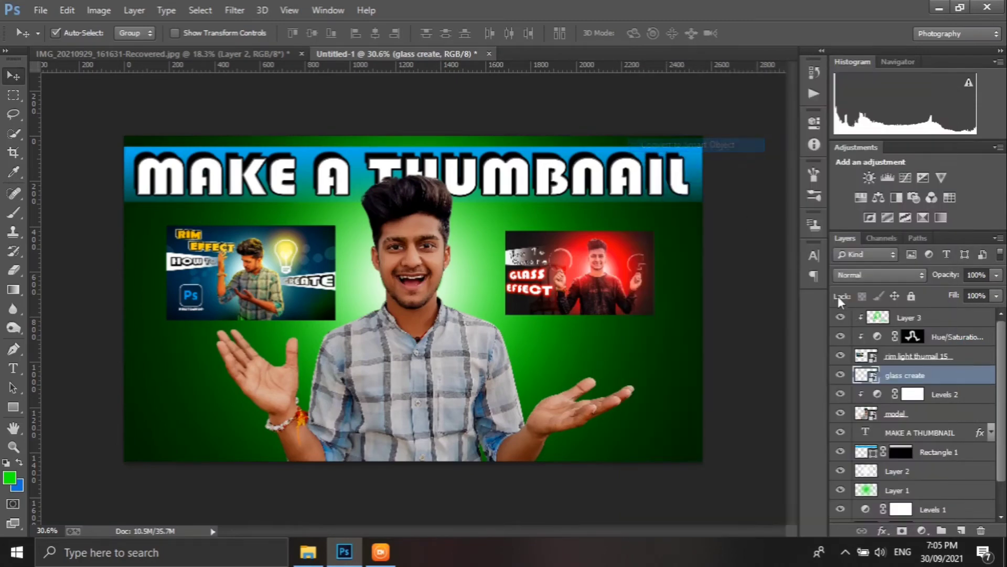
Try moving both inset layers higher in the stack, undo it, and reselect the rim light layer
{"action": "left_click", "coordinate": [942, 356], "text": "shift"}
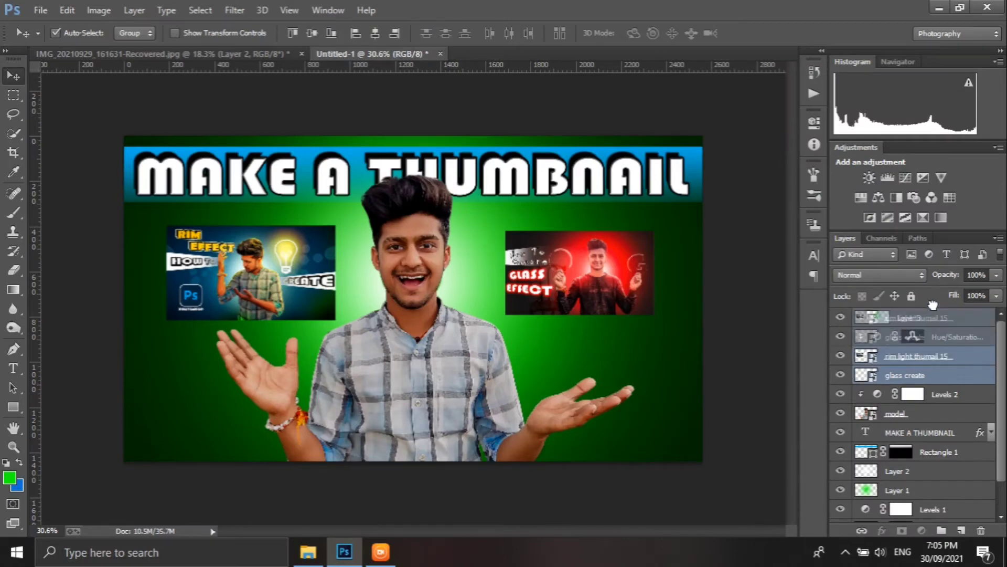
{"action": "left_click_drag", "start_coordinate": [947, 371], "coordinate": [949, 338]}
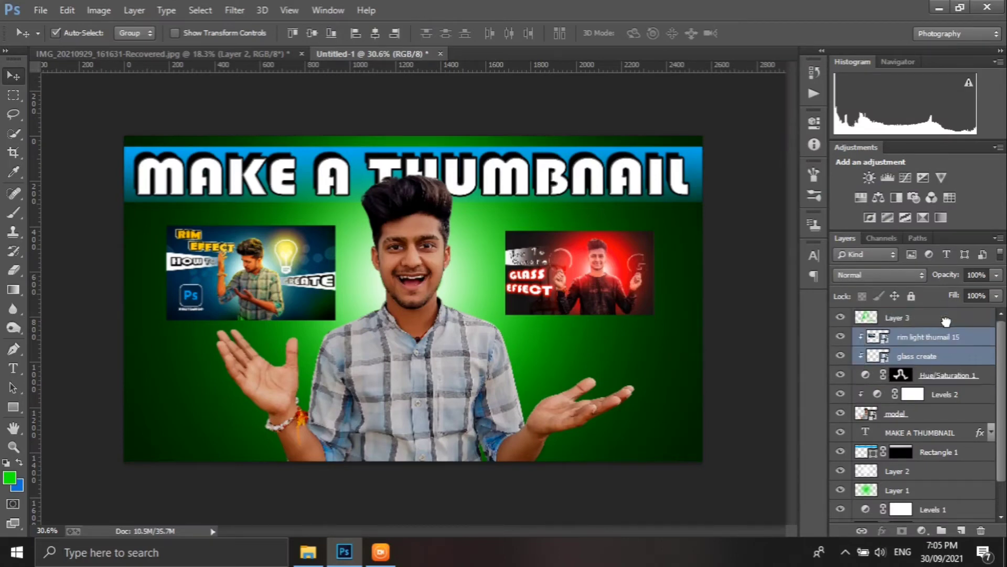
{"action": "key", "text": "ctrl+z"}
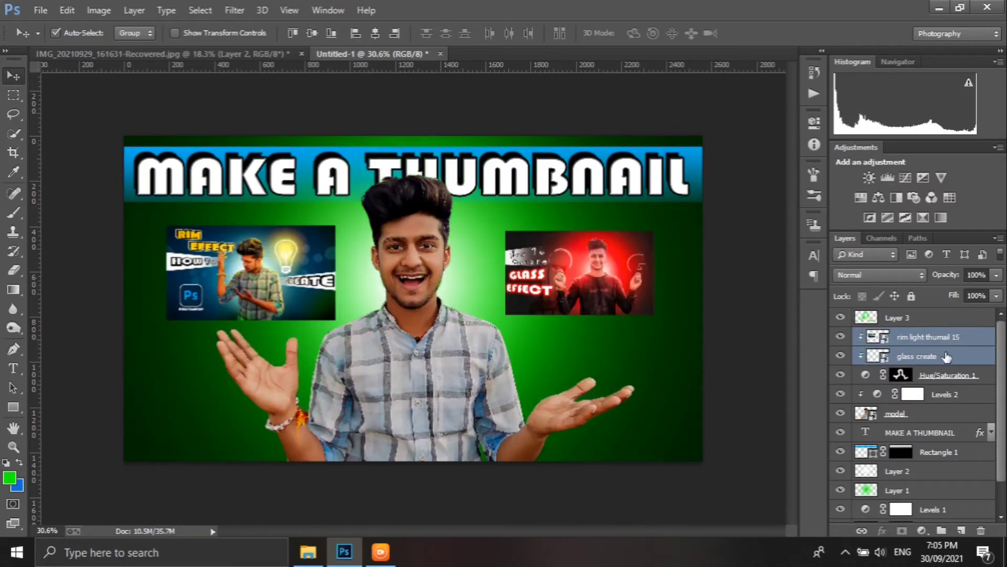
{"action": "left_click_drag", "start_coordinate": [930, 358], "coordinate": [937, 319]}
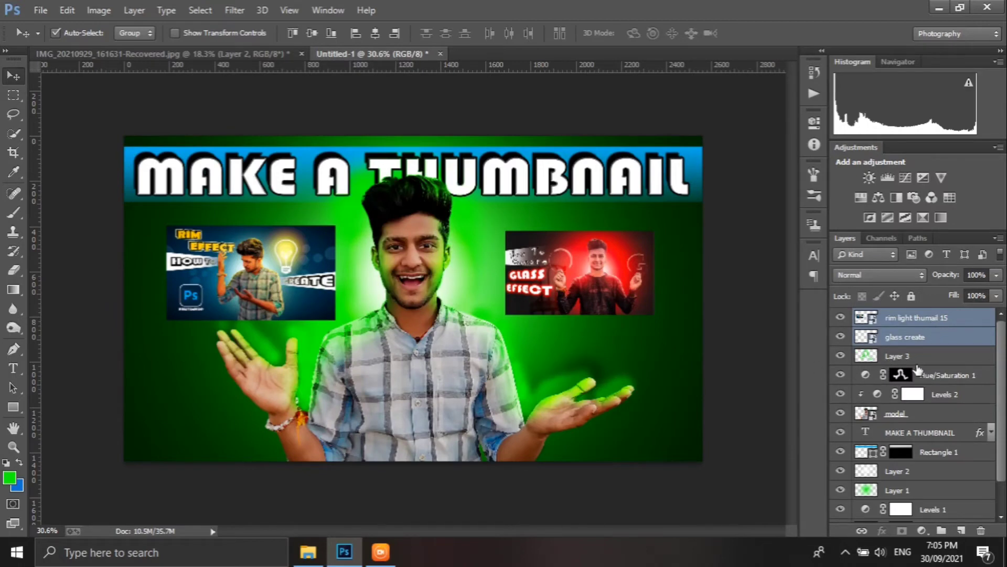
{"action": "key", "text": "ctrl+z"}
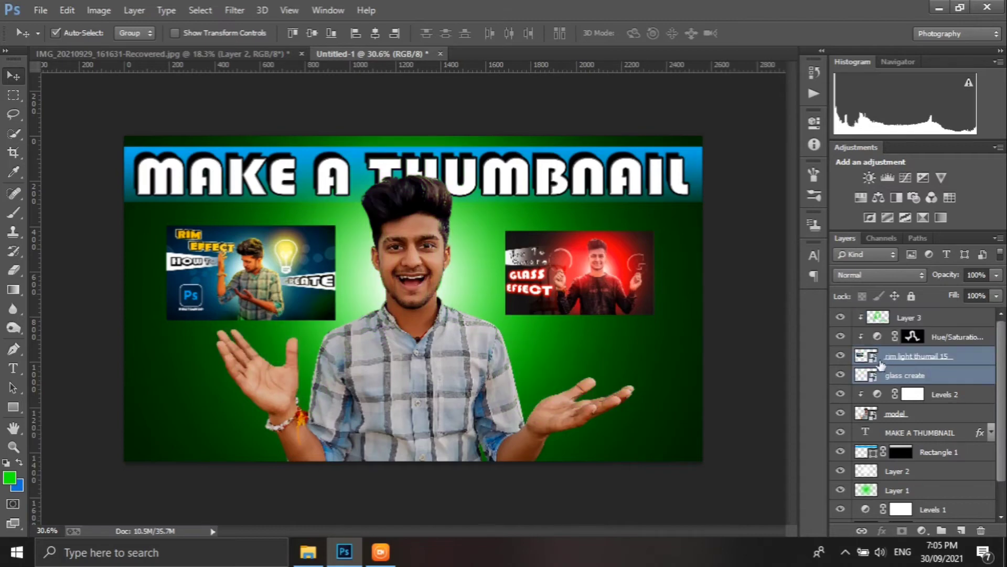
{"action": "left_click", "coordinate": [922, 356]}
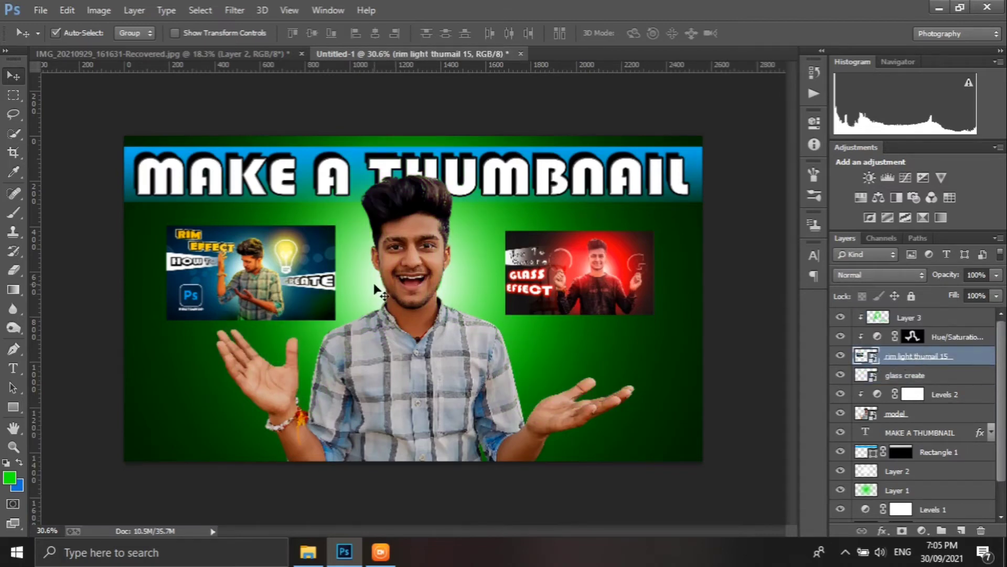
Add an Outer Glow to the rim light inset: 100% opacity, bright cyan-blue 00c3ff, size about 169 px
{"action": "left_click", "coordinate": [884, 529]}
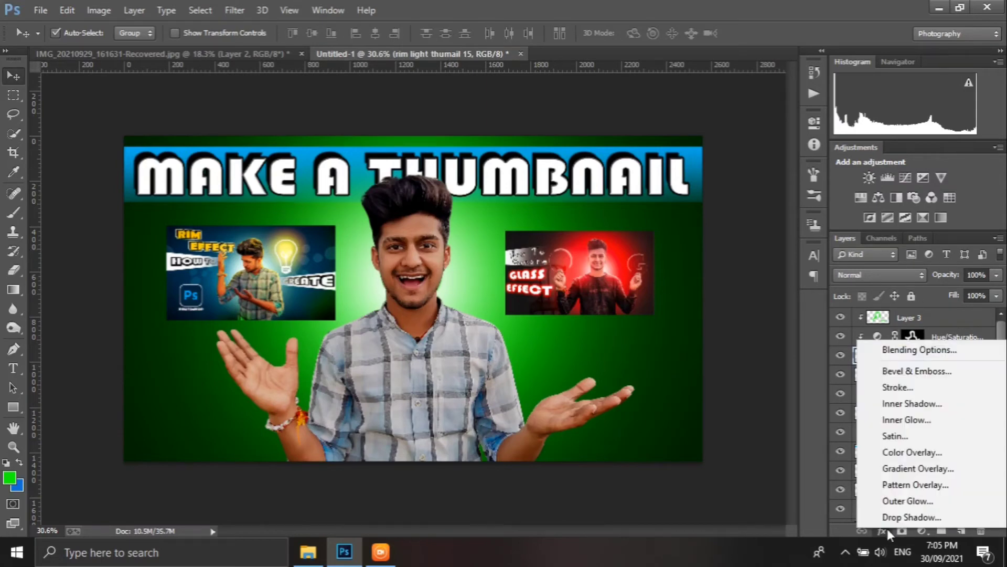
{"action": "left_click", "coordinate": [903, 503]}
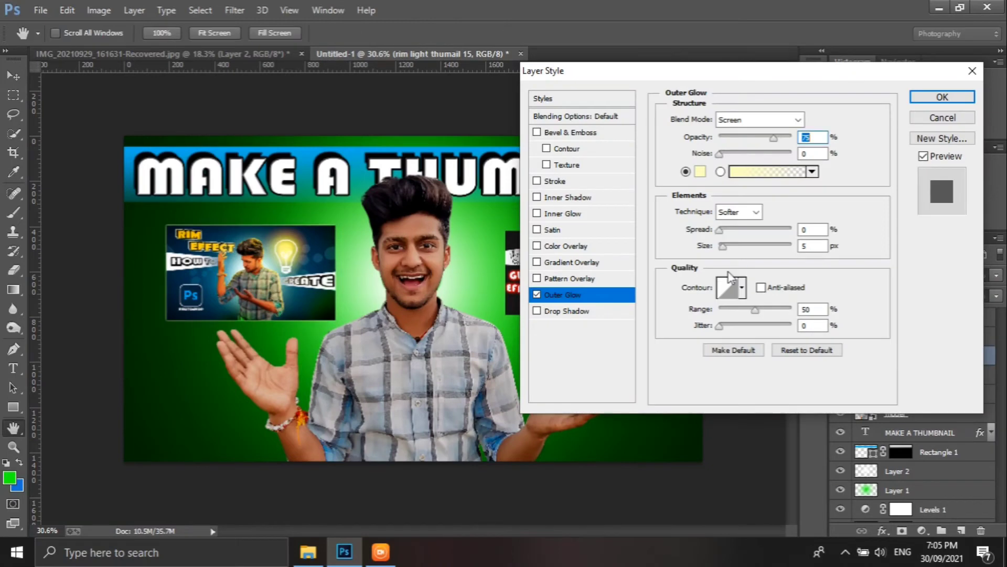
{"action": "left_click_drag", "start_coordinate": [775, 137], "coordinate": [792, 138]}
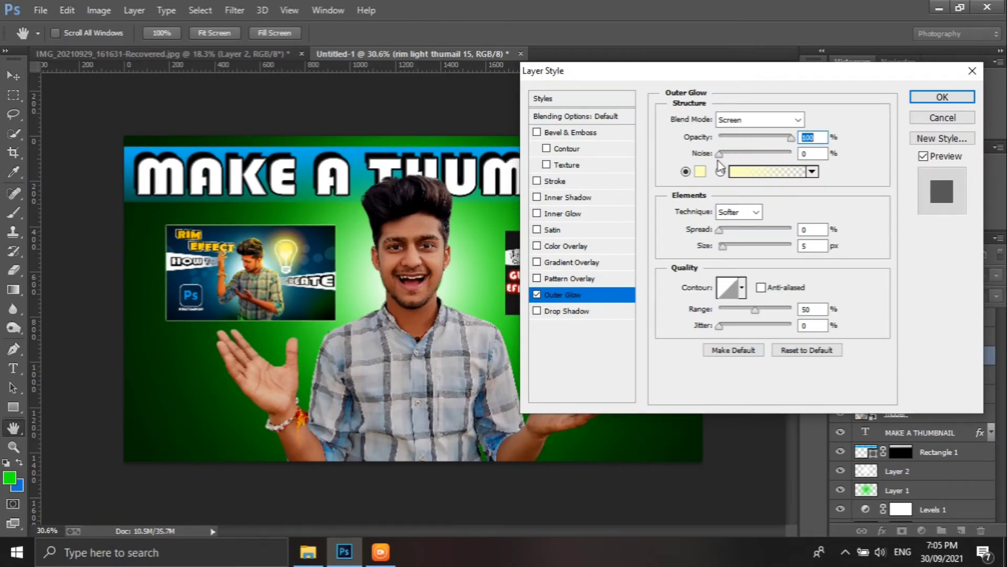
{"action": "left_click", "coordinate": [701, 171]}
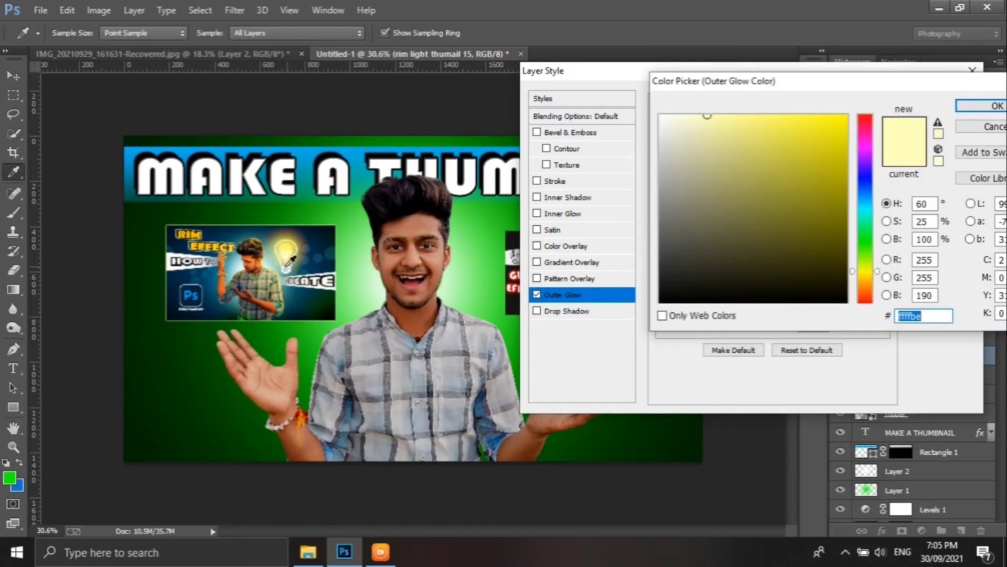
{"action": "left_click", "coordinate": [462, 236]}
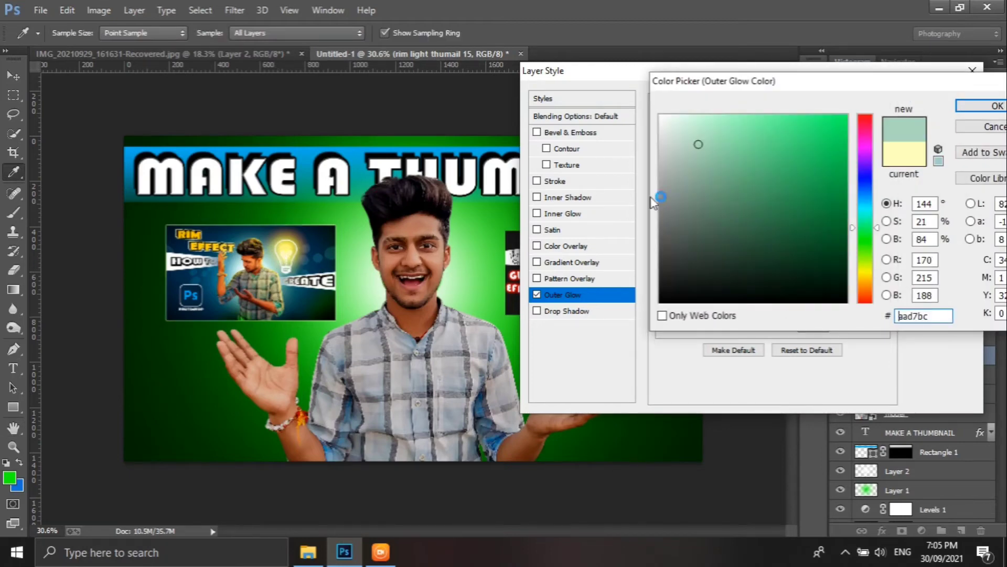
{"action": "mouse_move", "coordinate": [873, 220]}
{"action": "left_mouse_down"}
{"action": "mouse_move", "coordinate": [865, 193]}
{"action": "mouse_move", "coordinate": [877, 99]}
{"action": "left_mouse_up"}
{"action": "left_click", "coordinate": [283, 230]}
{"action": "left_click", "coordinate": [960, 107]}
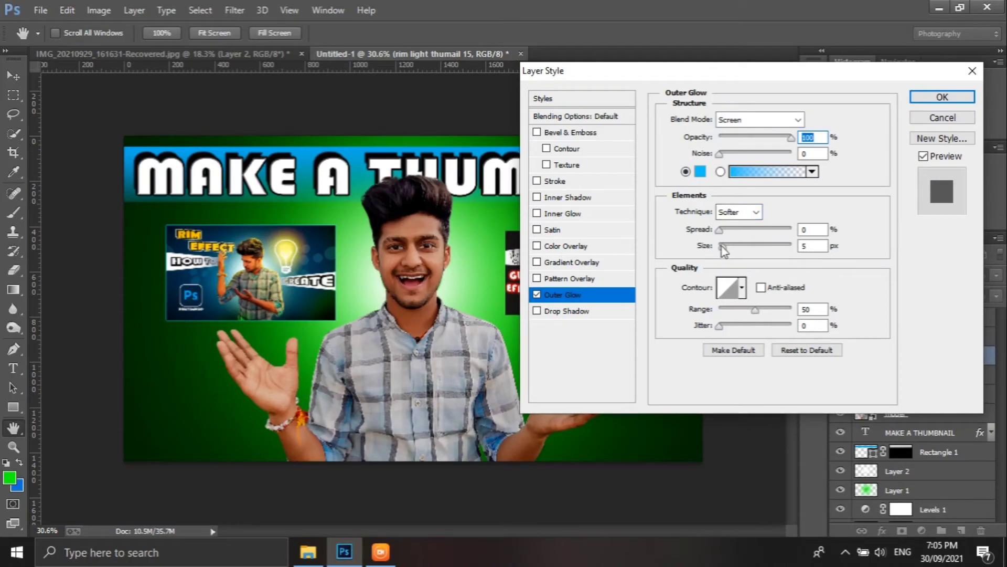
{"action": "left_click_drag", "start_coordinate": [722, 245], "coordinate": [777, 245]}
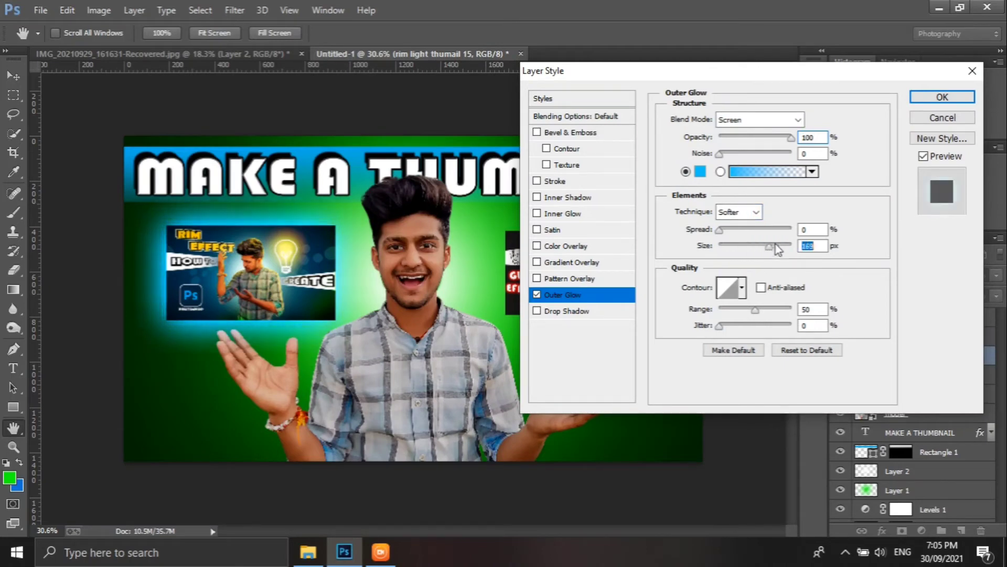
{"action": "left_click", "coordinate": [968, 99]}
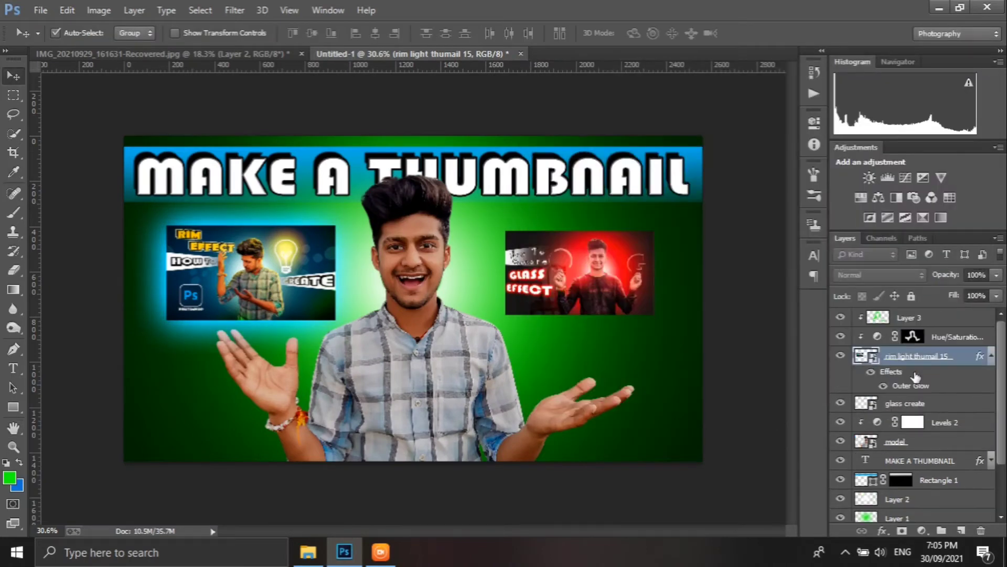
Give the glass create inset an Outer Glow in red ff0303 at 100% opacity with a large size
{"action": "left_click", "coordinate": [924, 402]}
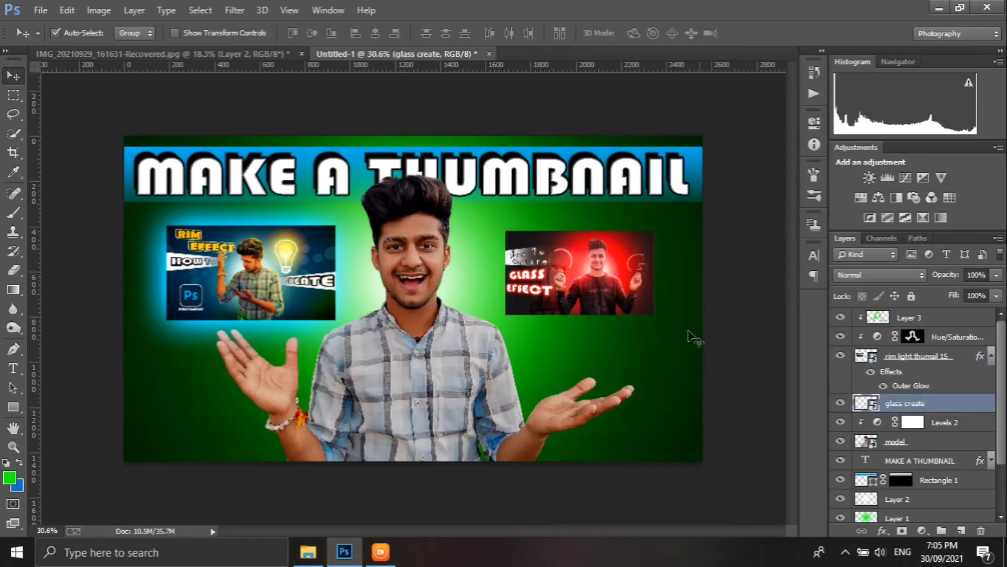
{"action": "left_click", "coordinate": [883, 530]}
{"action": "left_click", "coordinate": [902, 501]}
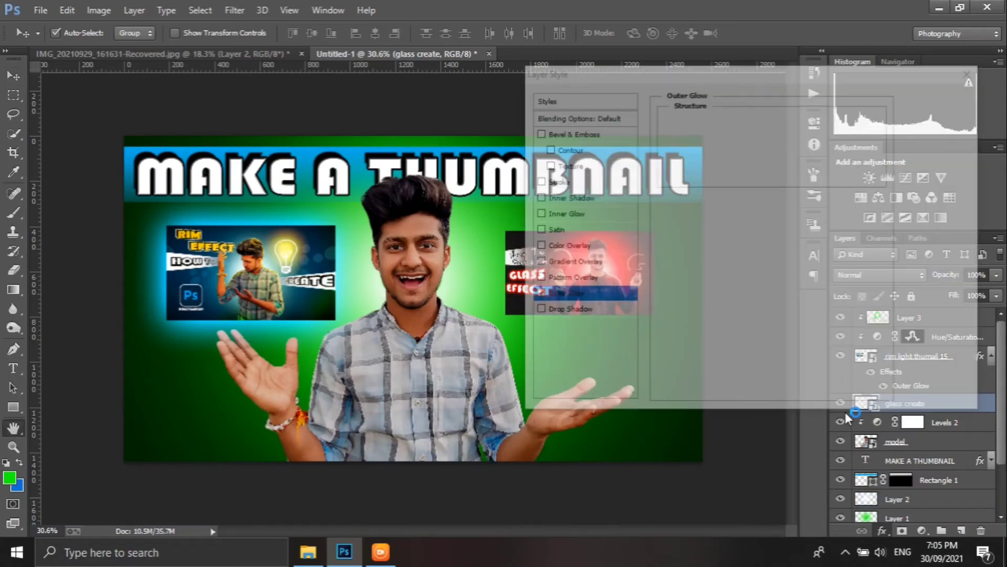
{"action": "left_click", "coordinate": [702, 172]}
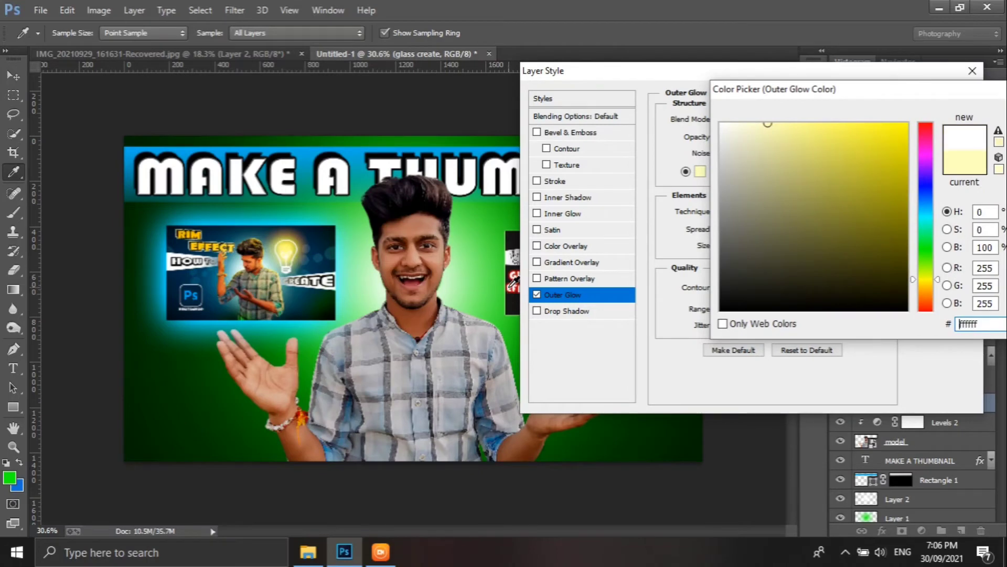
{"action": "type", "text": "ff0303"}
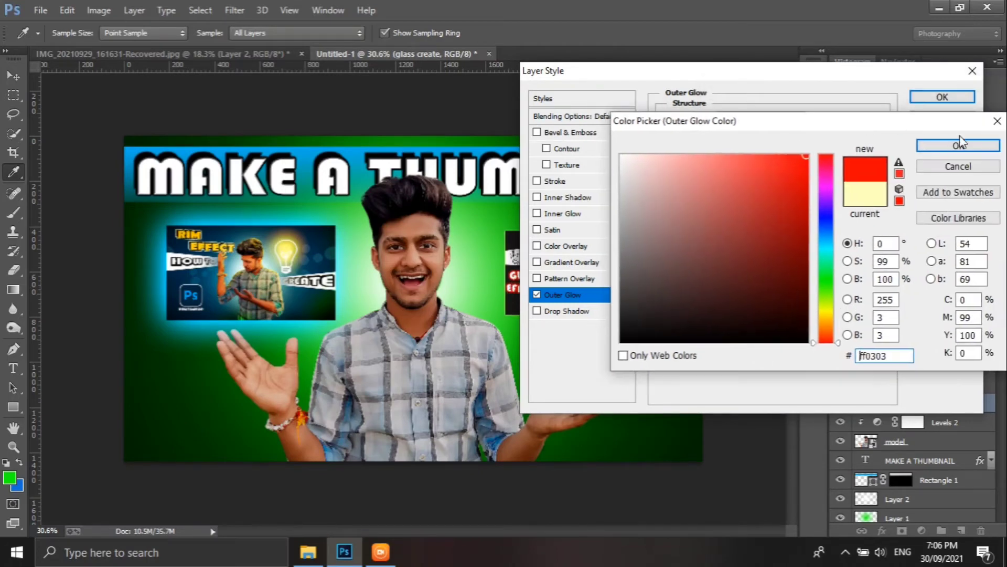
{"action": "left_click", "coordinate": [950, 140]}
{"action": "left_click_drag", "start_coordinate": [777, 138], "coordinate": [793, 137]}
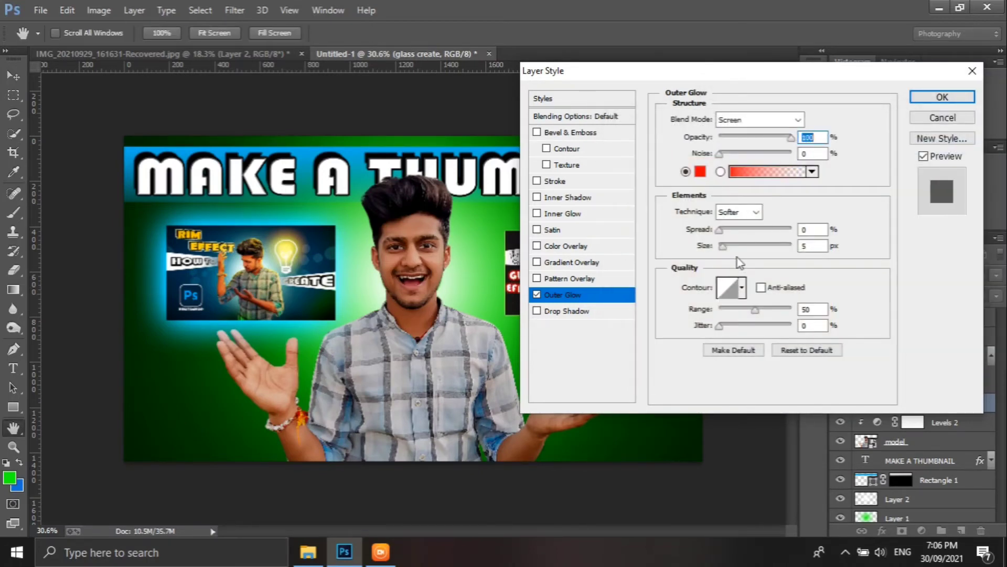
{"action": "left_click_drag", "start_coordinate": [723, 245], "coordinate": [805, 247]}
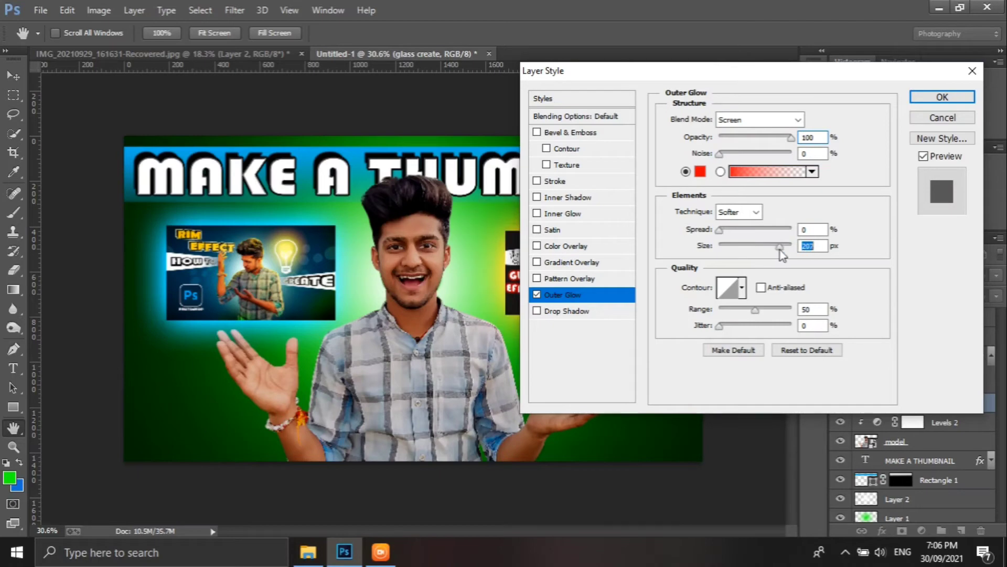
{"action": "left_click", "coordinate": [942, 97]}
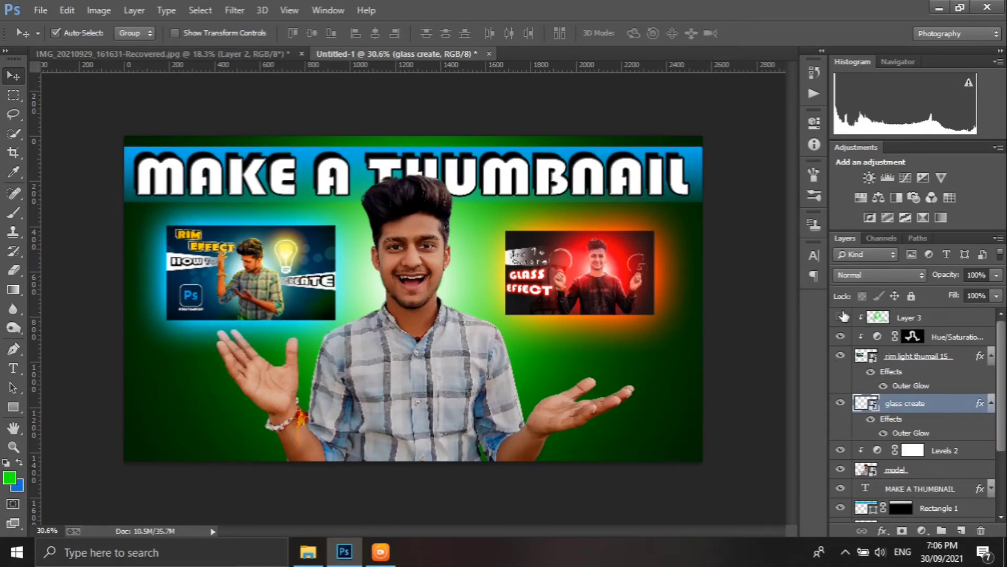
Move Layer 3 and Hue/Saturation 1 together below the two inset layers
{"action": "scroll", "coordinate": [918, 386], "scroll_direction": "down", "scroll_amount": 2}
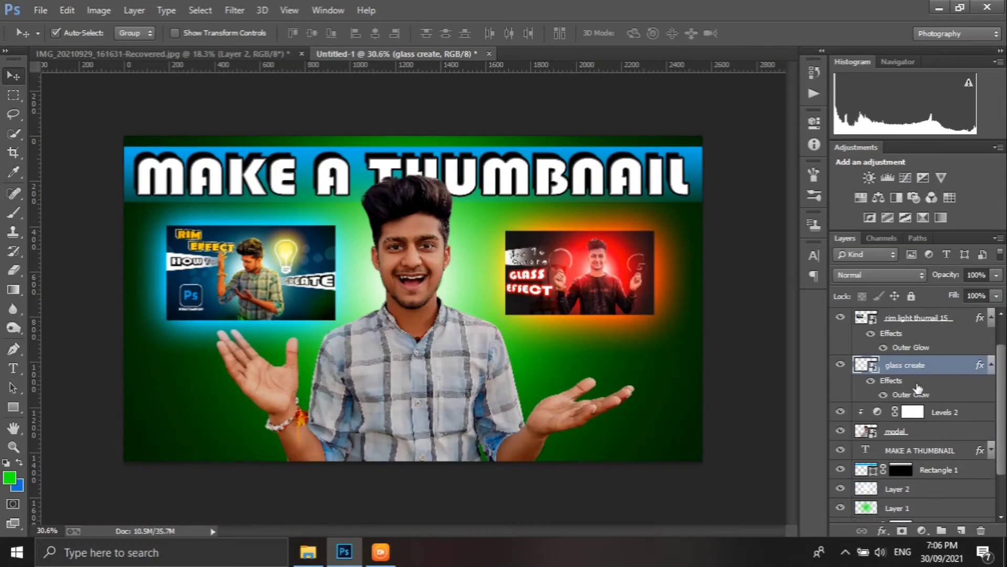
{"action": "scroll", "coordinate": [926, 399], "scroll_direction": "down", "scroll_amount": 2}
{"action": "scroll", "coordinate": [926, 398], "scroll_direction": "up", "scroll_amount": 4}
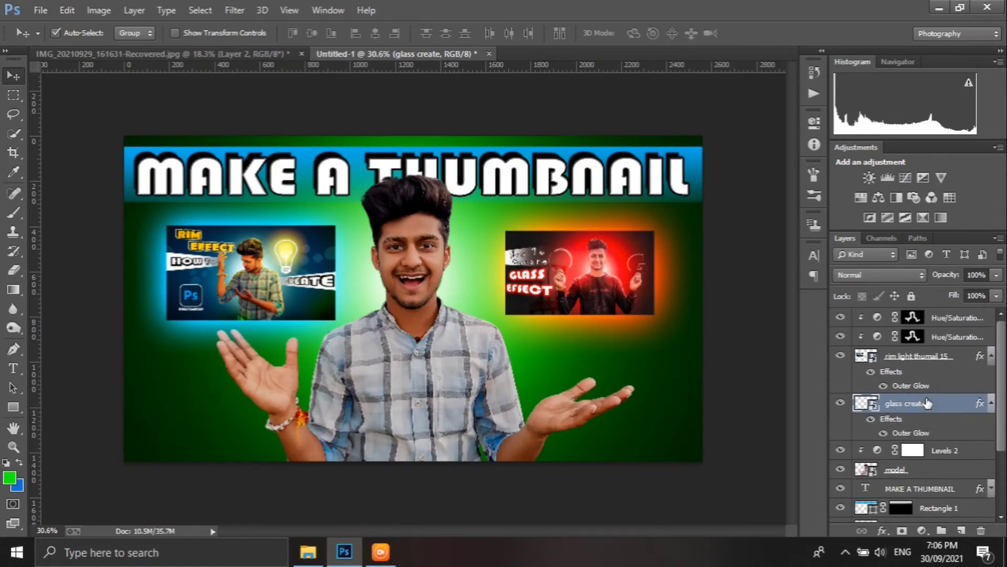
{"action": "left_click", "coordinate": [840, 317]}
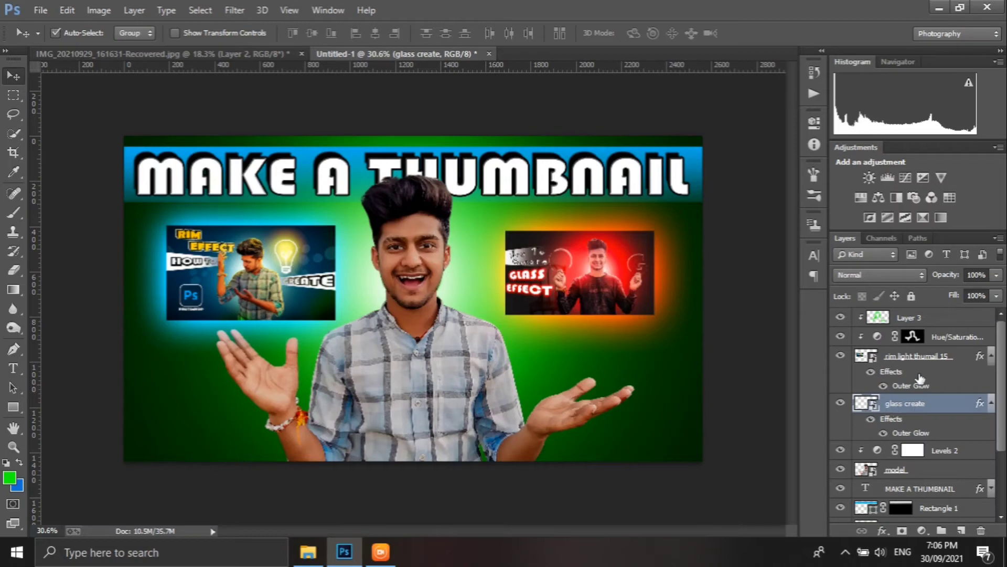
{"action": "left_click", "coordinate": [877, 319]}
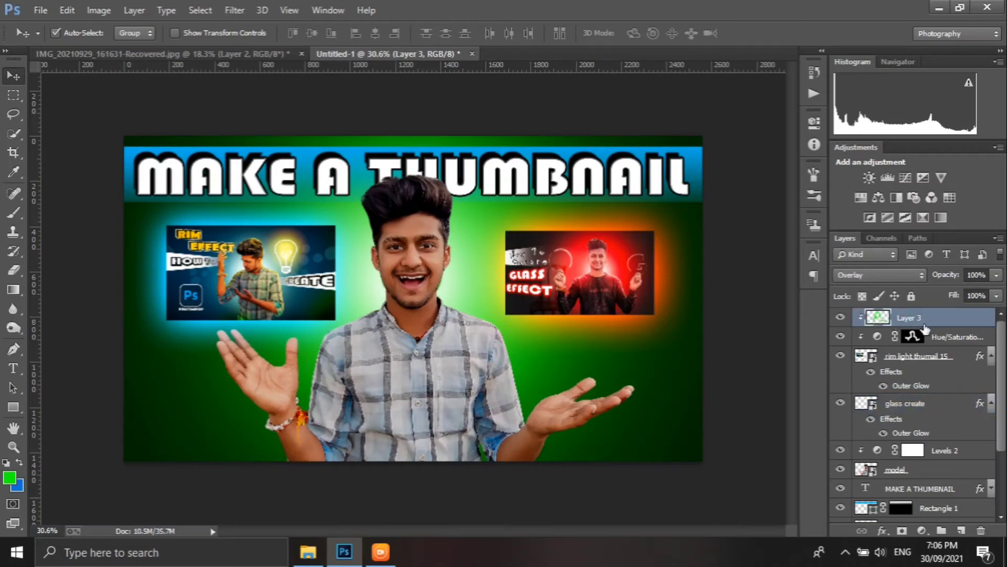
{"action": "left_click", "coordinate": [935, 338]}
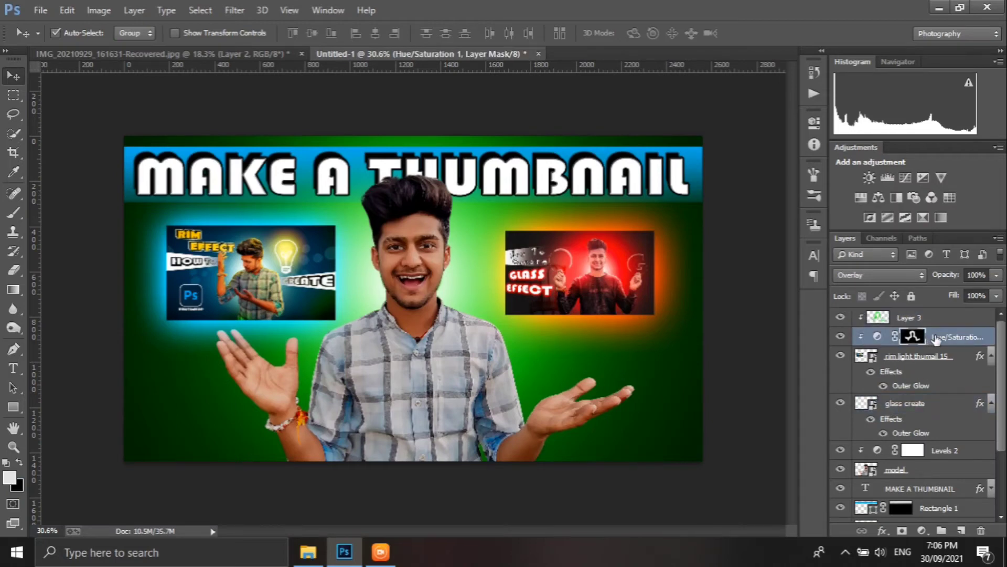
{"action": "left_click", "coordinate": [937, 321]}
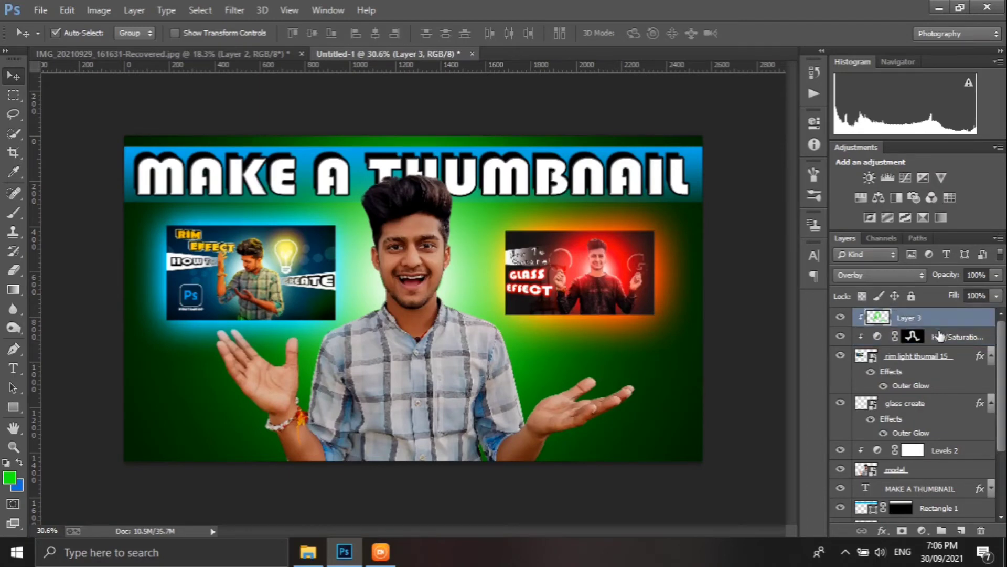
{"action": "left_click", "coordinate": [939, 336], "text": "shift"}
{"action": "left_click_drag", "start_coordinate": [939, 336], "coordinate": [933, 439]}
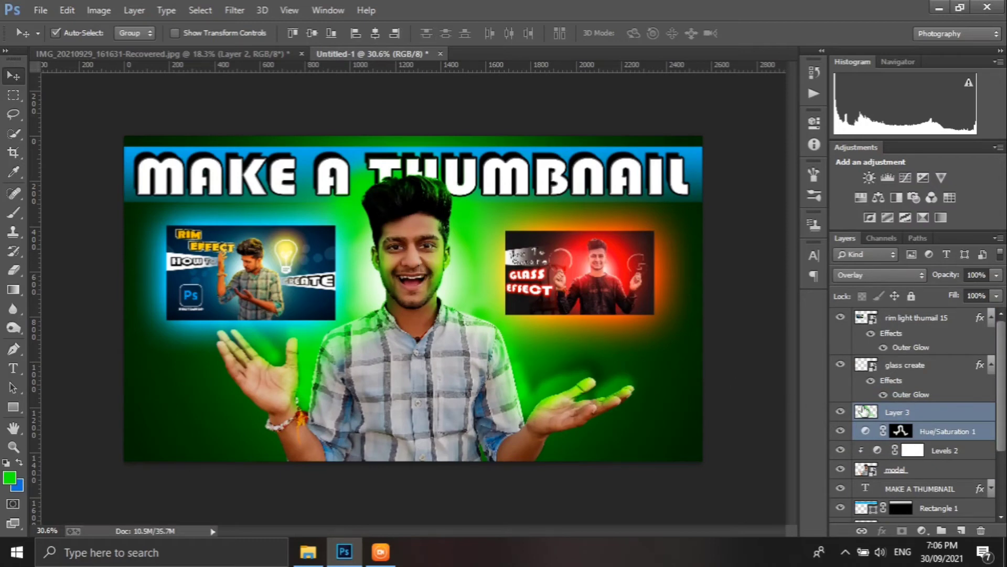
Delete the old Layer 3 and add a fresh empty layer
{"action": "scroll", "coordinate": [692, 373], "scroll_direction": "up", "scroll_amount": 1, "text": "alt"}
{"action": "scroll", "coordinate": [693, 374], "scroll_direction": "up", "scroll_amount": 2, "text": "alt"}
{"action": "scroll", "coordinate": [692, 374], "scroll_direction": "down", "scroll_amount": 1, "text": "alt"}
{"action": "scroll", "coordinate": [693, 373], "scroll_direction": "down", "scroll_amount": 1, "text": "alt"}
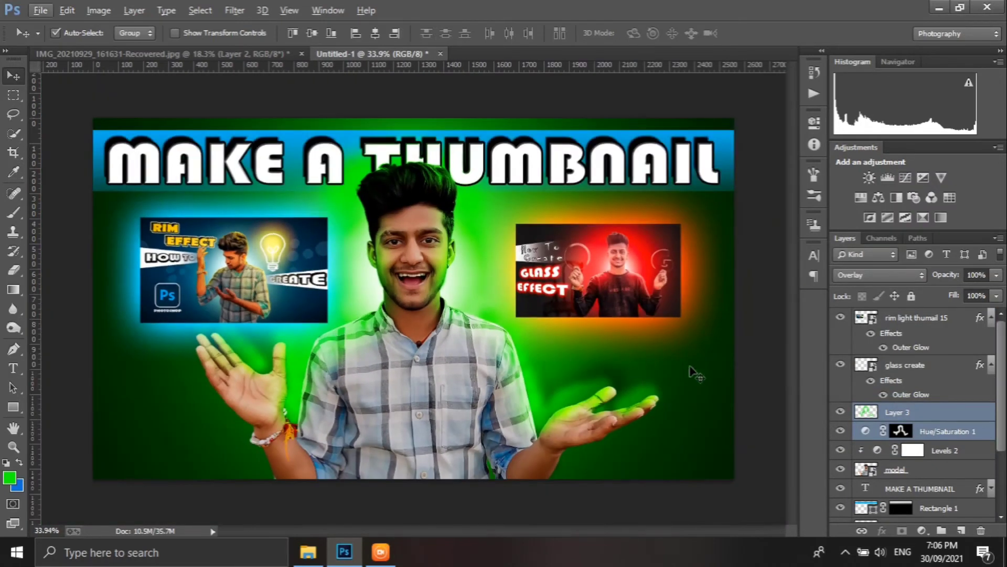
{"action": "left_click", "coordinate": [893, 413]}
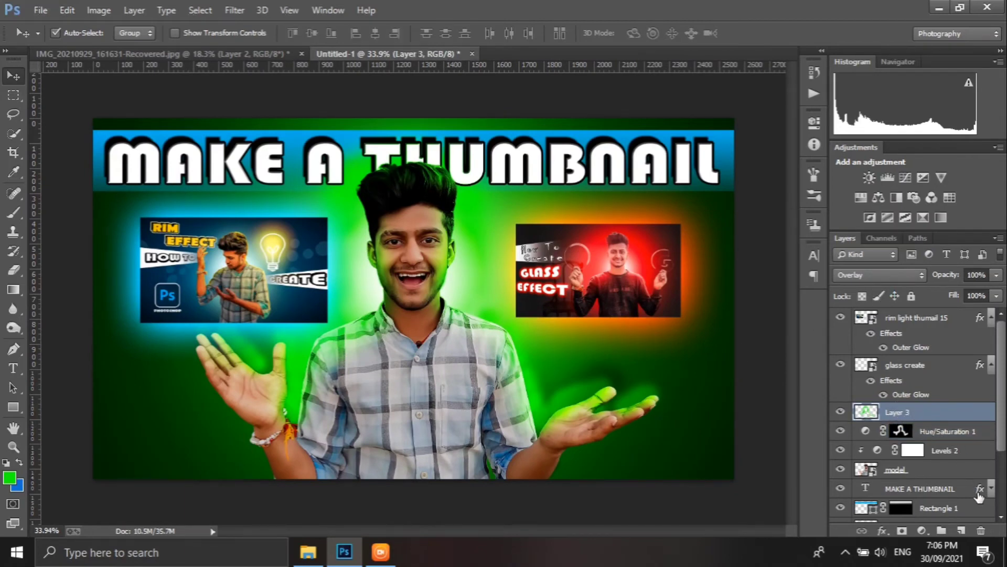
{"action": "left_click", "coordinate": [980, 530]}
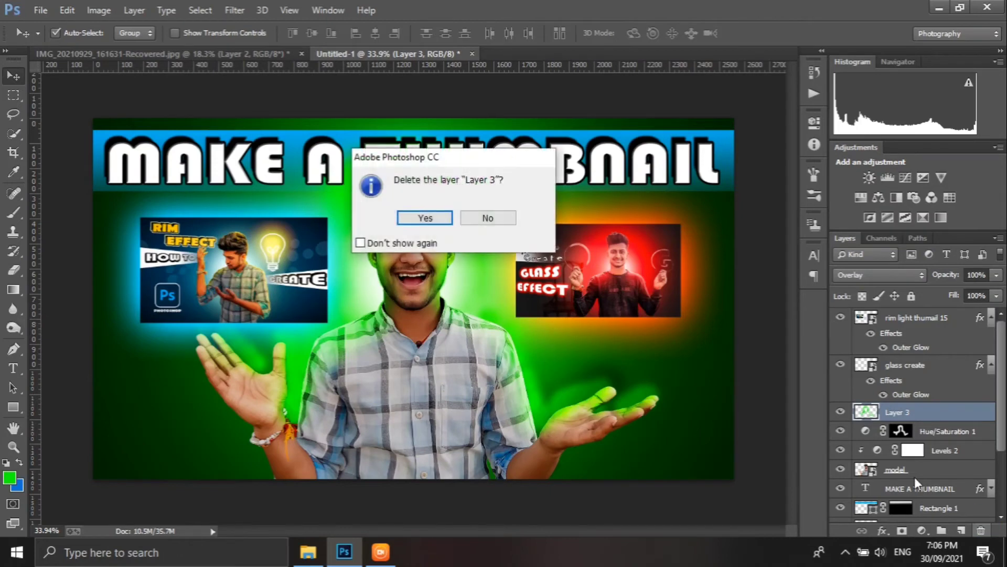
{"action": "left_click", "coordinate": [432, 221]}
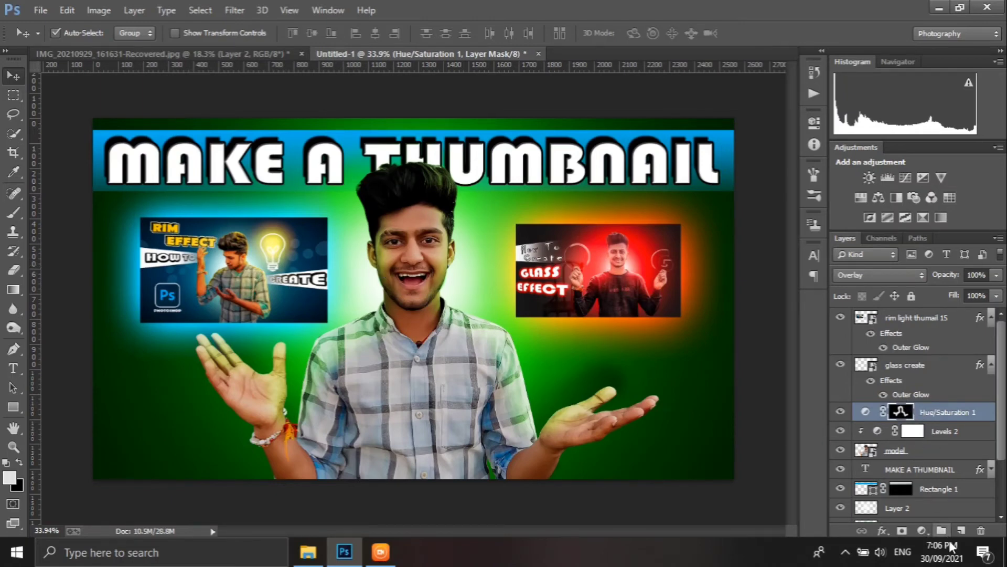
{"action": "left_click", "coordinate": [960, 531]}
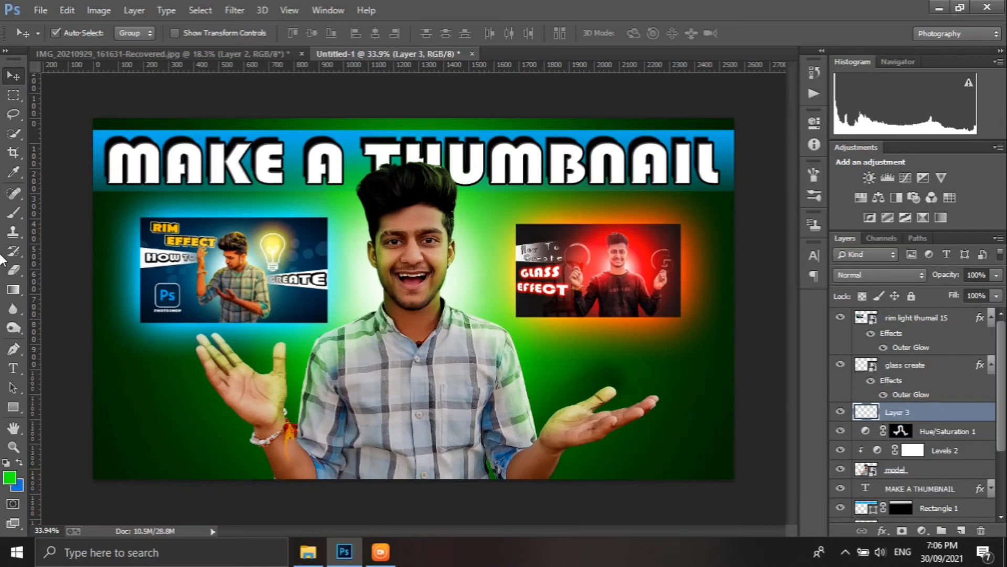
Clip the new Layer 3 as a mask, set it to Overlay, and enlarge the brush to 175
{"action": "left_click", "coordinate": [15, 213]}
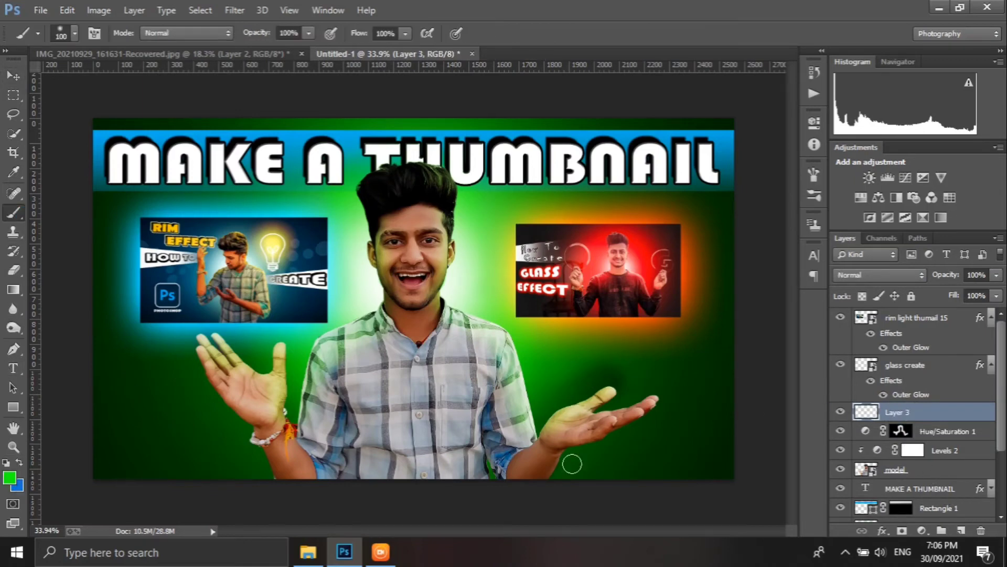
{"action": "right_click", "coordinate": [883, 414]}
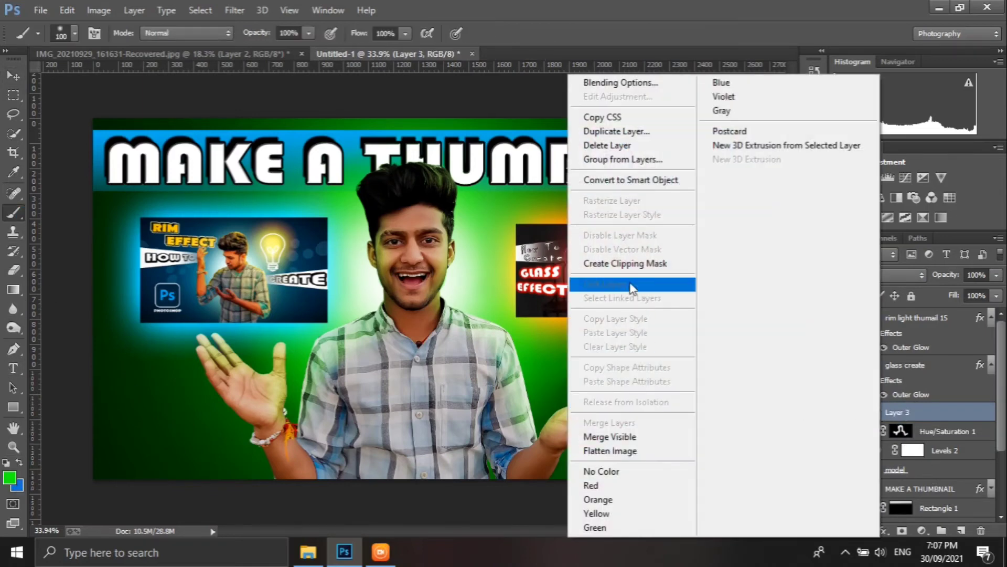
{"action": "left_click", "coordinate": [635, 263]}
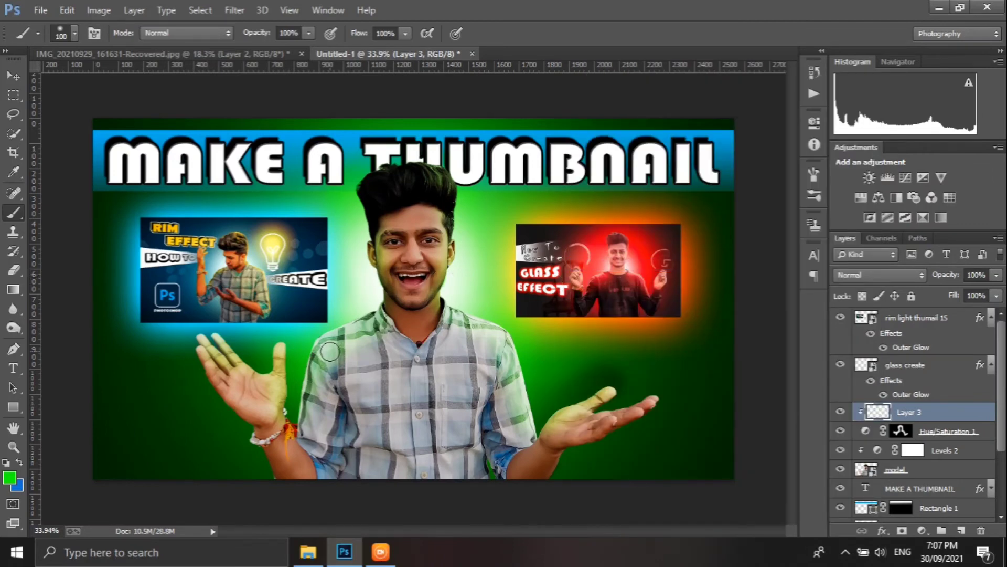
{"action": "key", "text": "bracketright"}
{"action": "key", "text": "bracketright"}
{"action": "key", "text": "bracketright"}
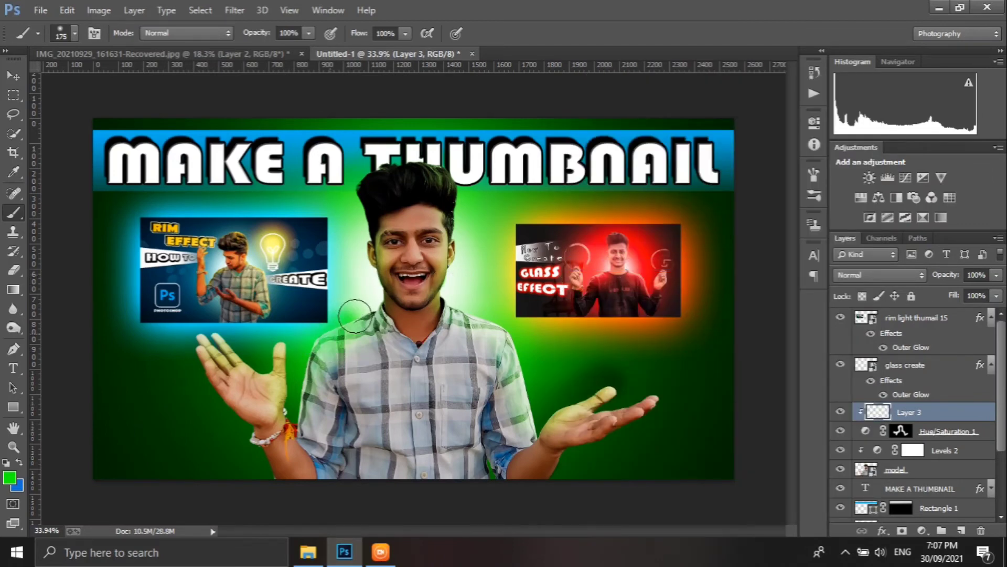
{"action": "left_click", "coordinate": [852, 274]}
{"action": "left_click", "coordinate": [854, 194]}
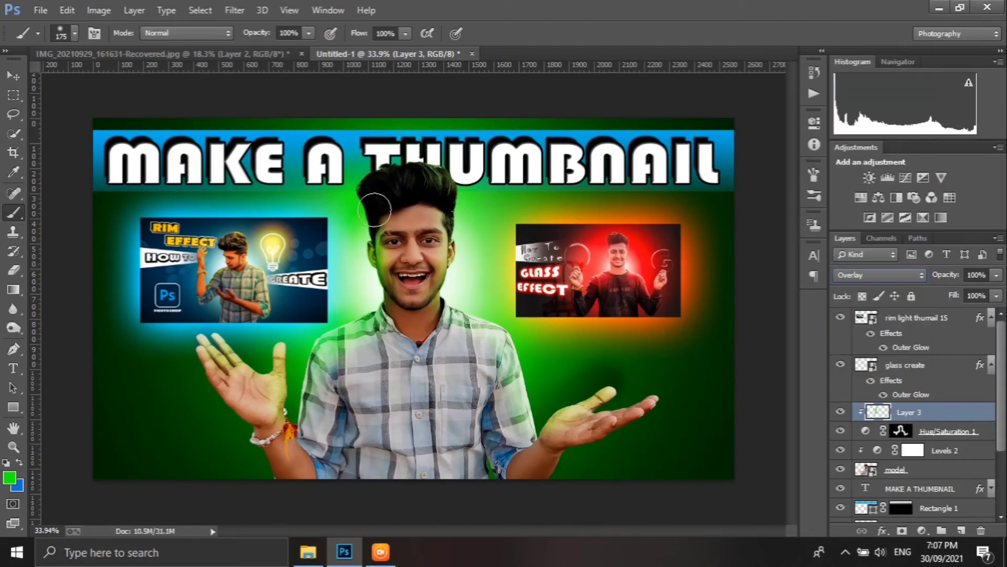
Move Layer 3 below Levels 2 and paint green glow onto both raised hands
{"action": "mouse_move", "coordinate": [374, 210]}
{"action": "left_mouse_down"}
{"action": "mouse_move", "coordinate": [461, 317]}
{"action": "mouse_move", "coordinate": [673, 404]}
{"action": "left_mouse_up"}
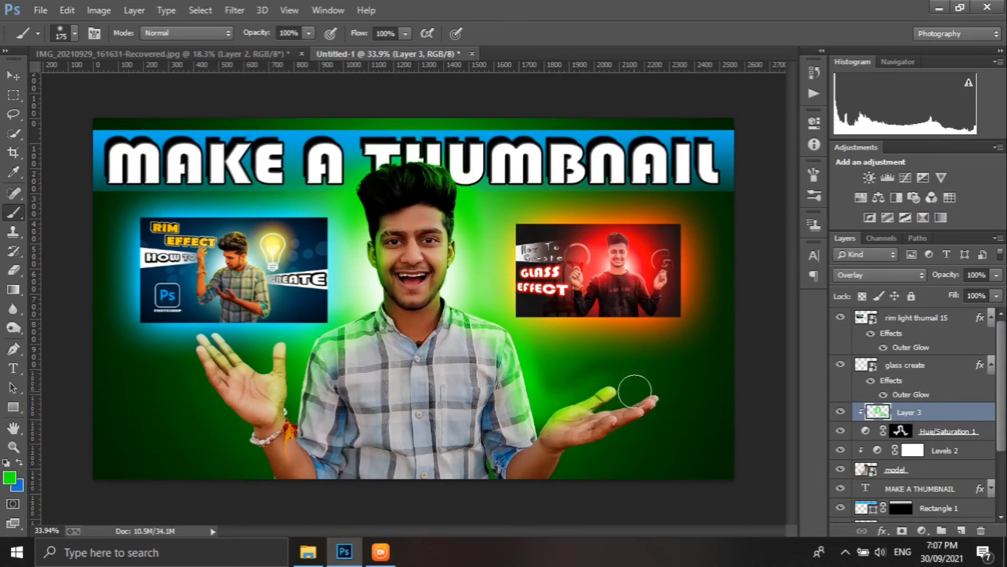
{"action": "key", "text": "ctrl+z"}
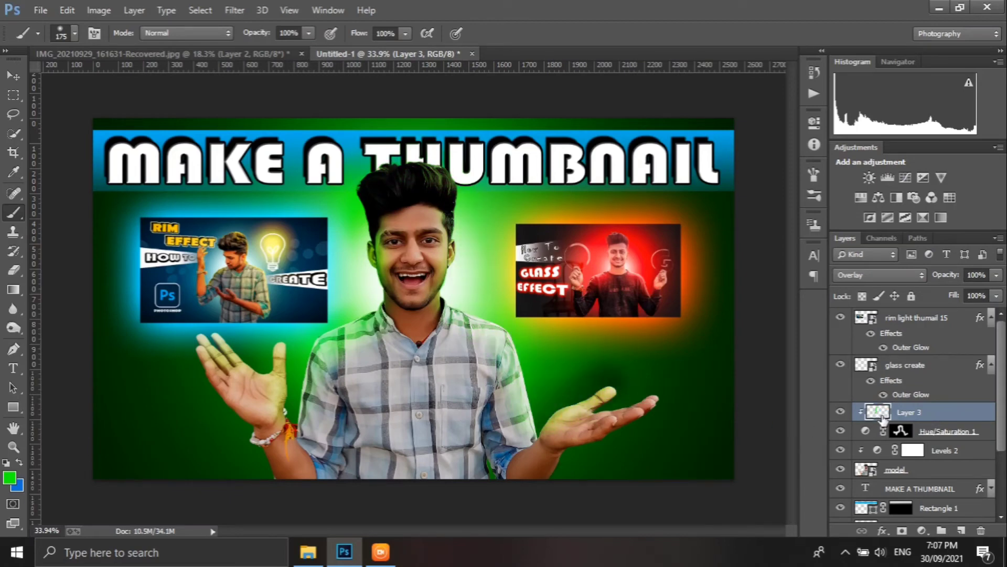
{"action": "left_click_drag", "start_coordinate": [903, 414], "coordinate": [910, 459]}
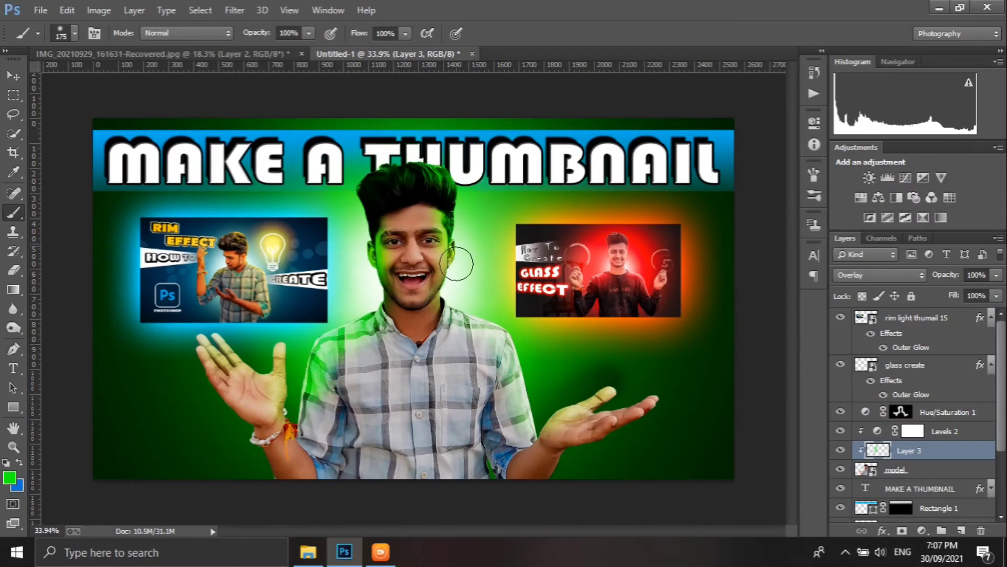
{"action": "left_click_drag", "start_coordinate": [543, 428], "coordinate": [606, 389]}
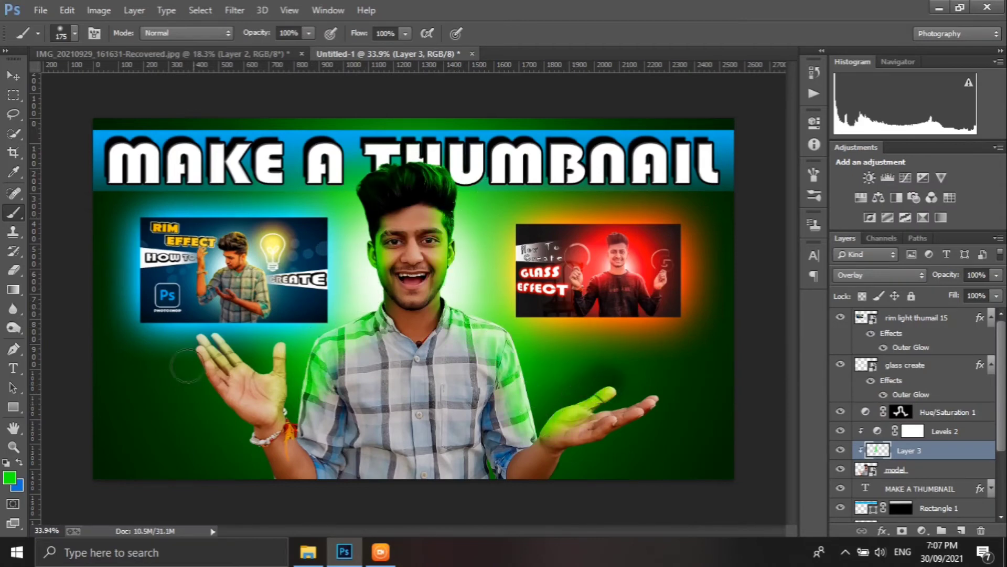
{"action": "left_click_drag", "start_coordinate": [242, 351], "coordinate": [290, 397]}
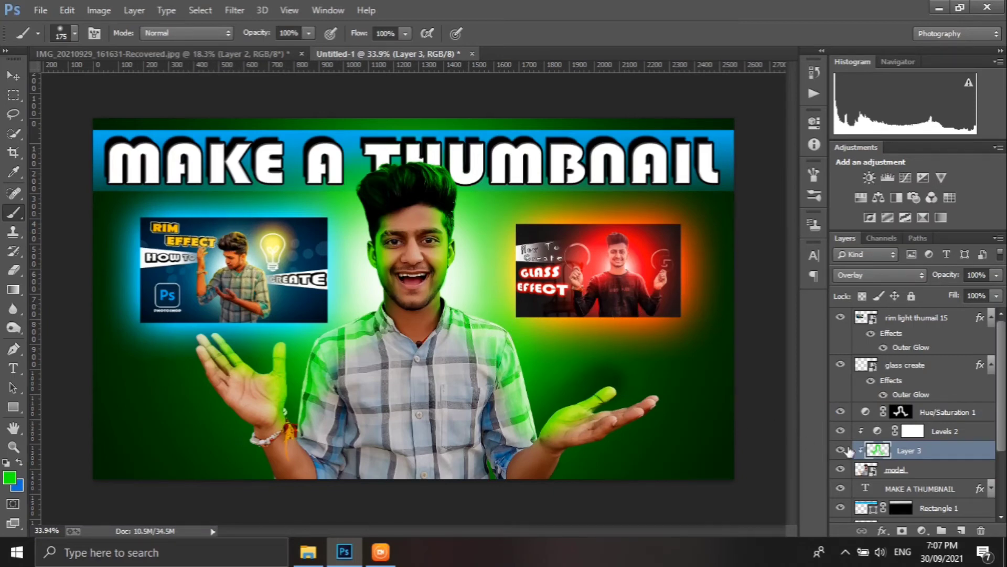
Add a new empty layer above Hue/Saturation 1 and hide the green-tint Layer 3
{"action": "left_click", "coordinate": [931, 415]}
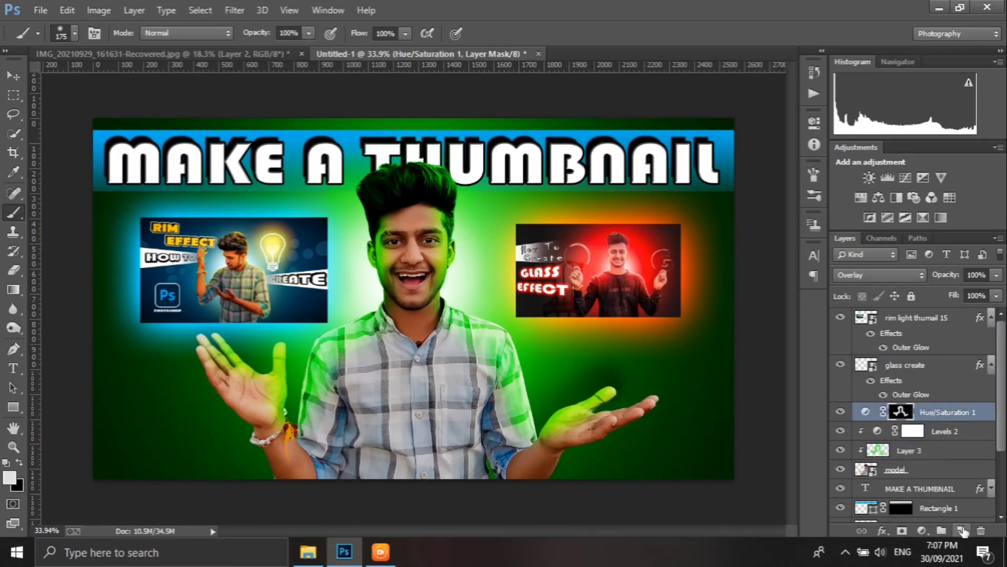
{"action": "left_click", "coordinate": [962, 531]}
{"action": "left_click", "coordinate": [629, 368], "text": "alt"}
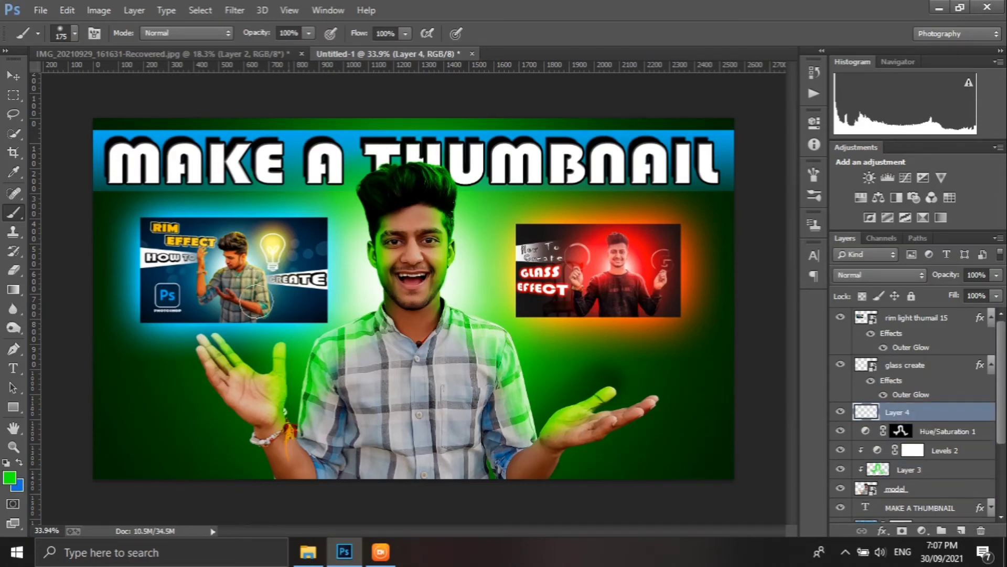
{"action": "left_click", "coordinate": [840, 468]}
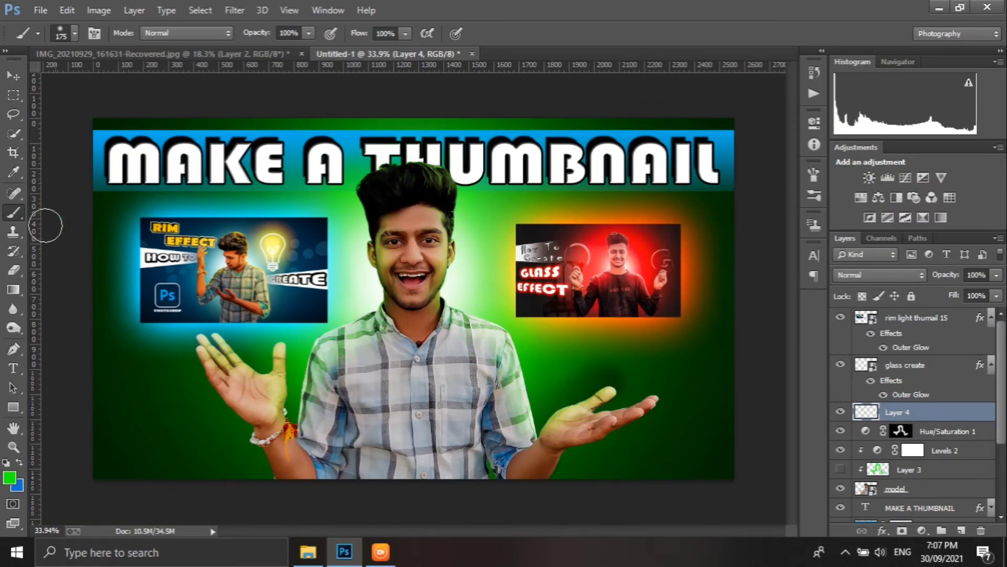
Set the foreground colour to cyan sampled from the blue thumbnail
{"action": "left_click", "coordinate": [9, 477]}
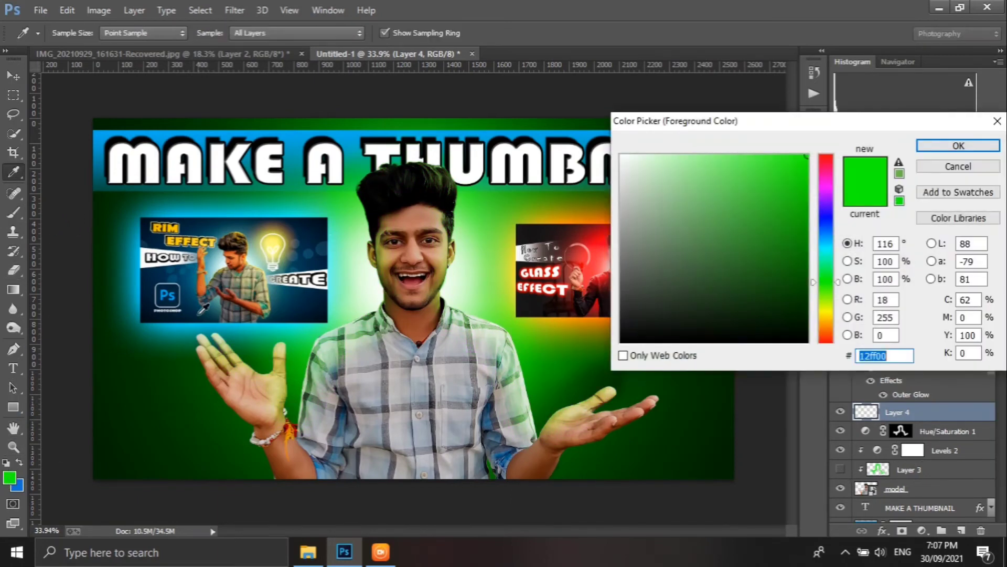
{"action": "left_click", "coordinate": [272, 305]}
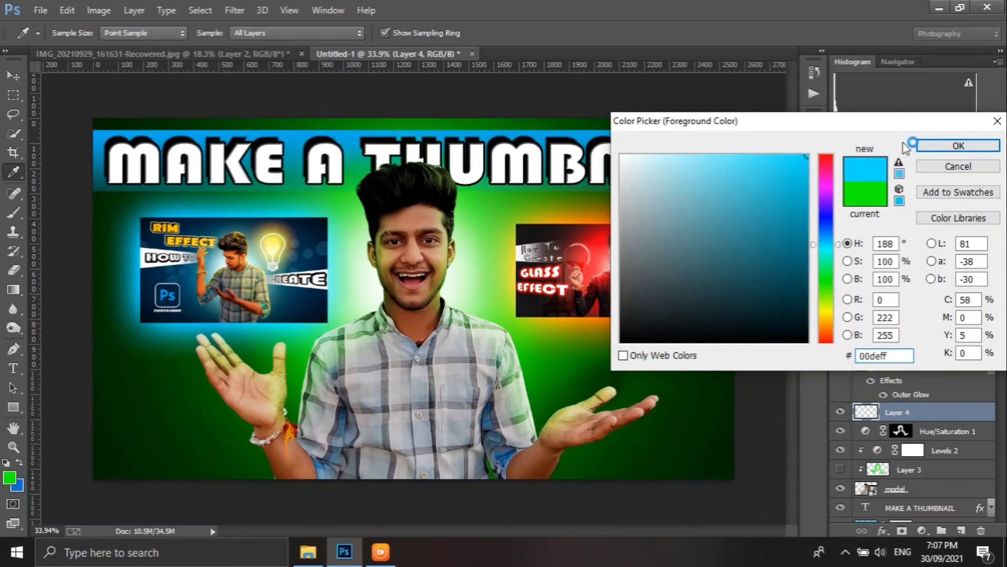
{"action": "left_click", "coordinate": [925, 146]}
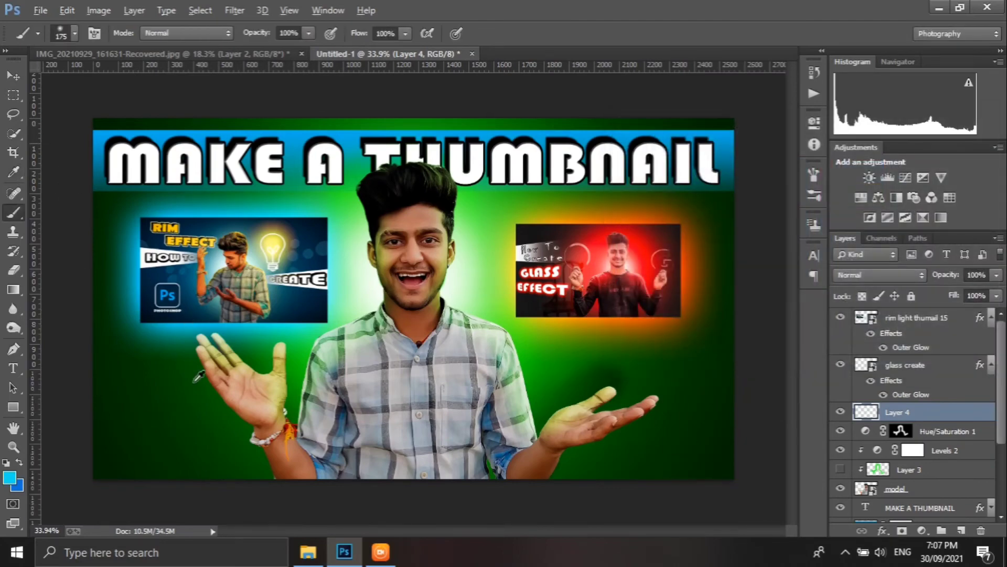
Clip Layer 4 to the layer below as a clipping mask
{"action": "scroll", "coordinate": [199, 377], "scroll_direction": "up", "scroll_amount": 5}
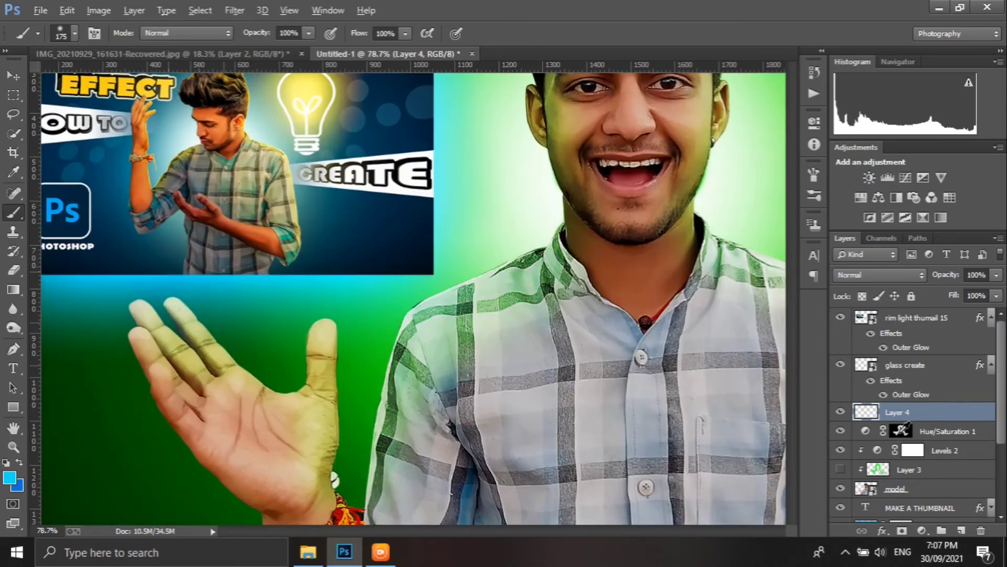
{"action": "right_click", "coordinate": [903, 417]}
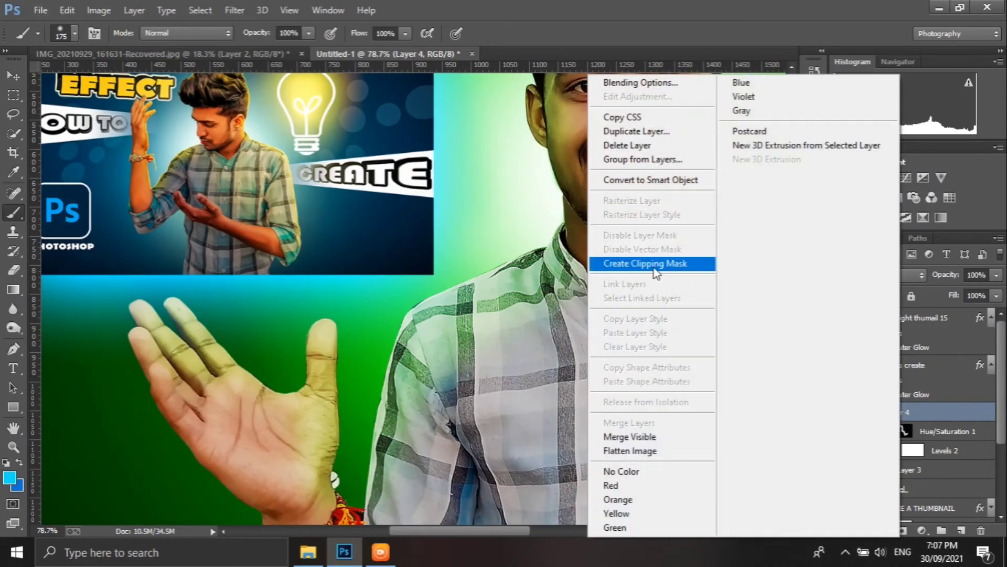
{"action": "left_click", "coordinate": [655, 269]}
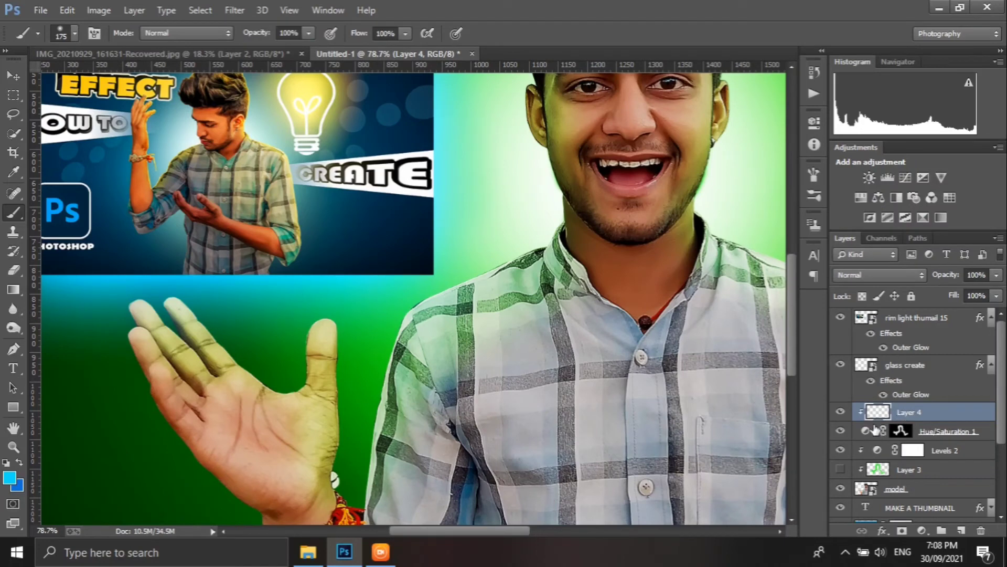
Paint cyan over the raised hand's fingers and palm and the shirt's shoulder and sleeve
{"action": "scroll", "coordinate": [173, 278], "scroll_direction": "up", "scroll_amount": 1}
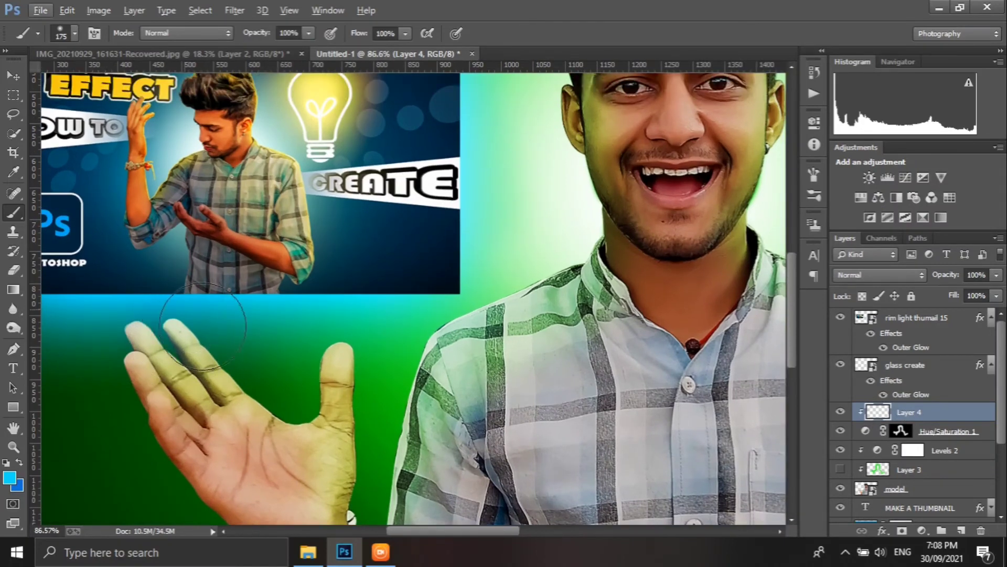
{"action": "left_click_drag", "start_coordinate": [173, 315], "coordinate": [227, 355]}
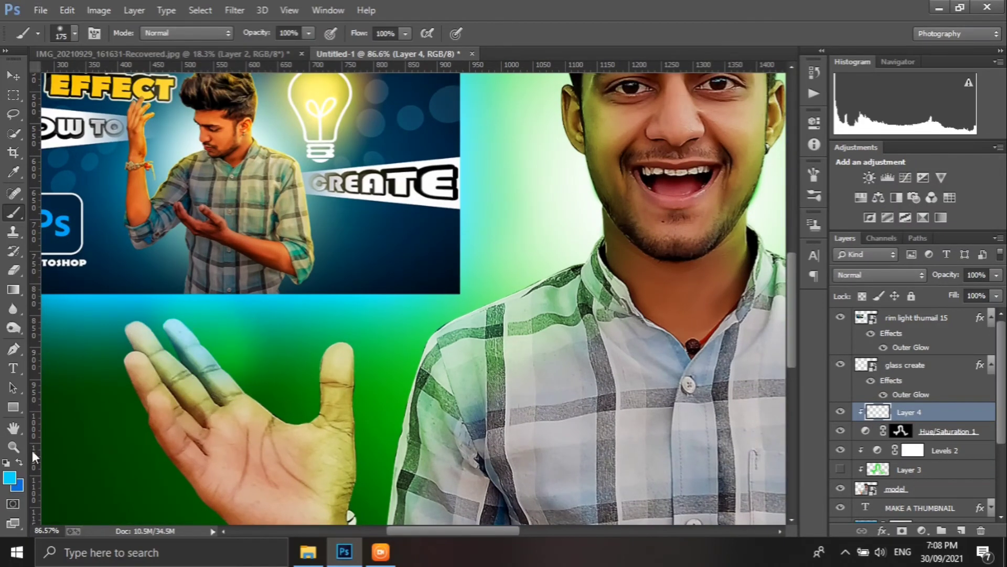
{"action": "key", "text": "ctrl+z"}
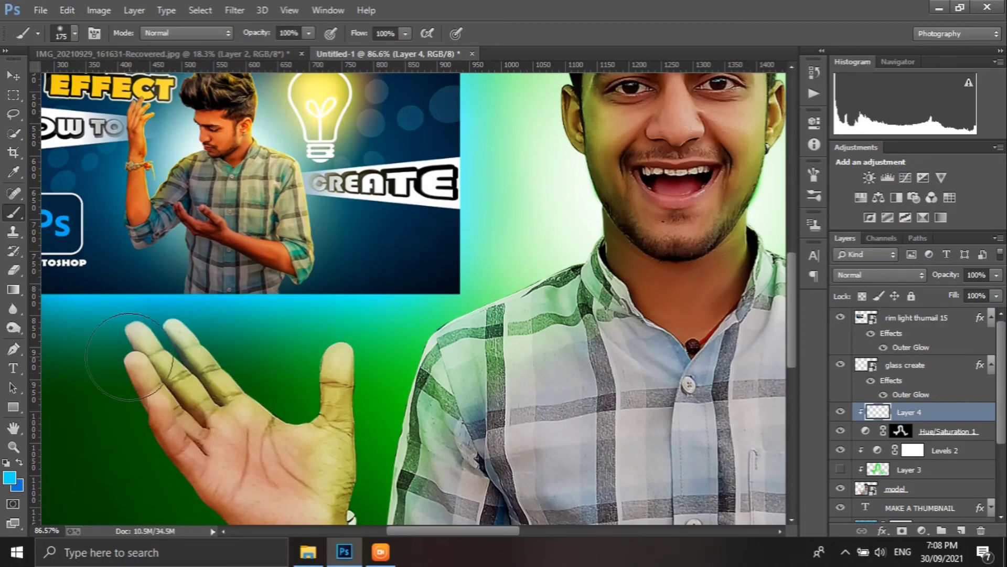
{"action": "left_click_drag", "start_coordinate": [135, 359], "coordinate": [101, 405]}
{"action": "mouse_move", "coordinate": [173, 336]}
{"action": "left_mouse_down"}
{"action": "mouse_move", "coordinate": [295, 420]}
{"action": "mouse_move", "coordinate": [335, 368]}
{"action": "left_mouse_up"}
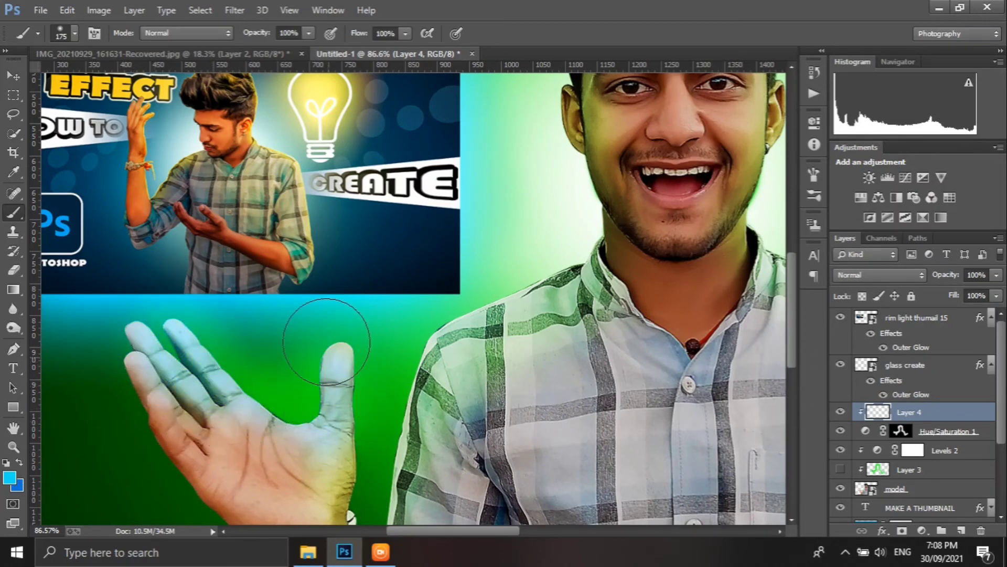
{"action": "left_click_drag", "start_coordinate": [426, 425], "coordinate": [581, 218]}
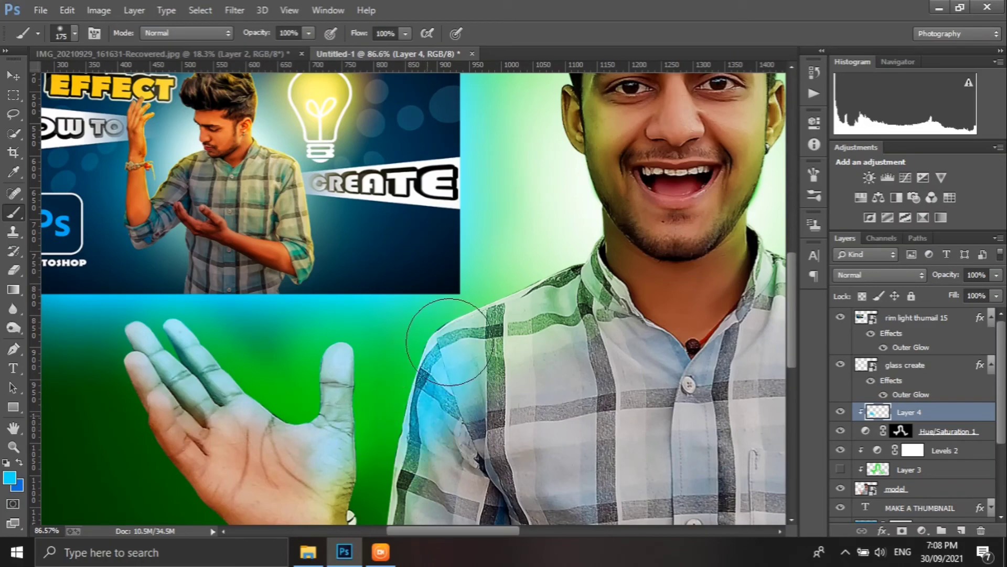
{"action": "scroll", "coordinate": [580, 219], "scroll_direction": "up", "scroll_amount": 1}
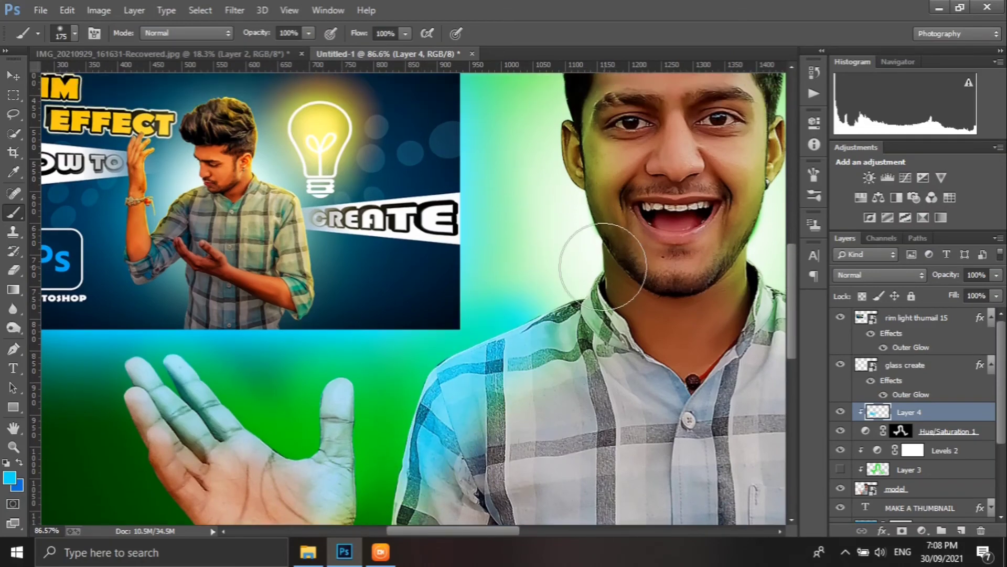
{"action": "scroll", "coordinate": [542, 148], "scroll_direction": "up", "scroll_amount": 1}
{"action": "scroll", "coordinate": [572, 226], "scroll_direction": "up", "scroll_amount": 1}
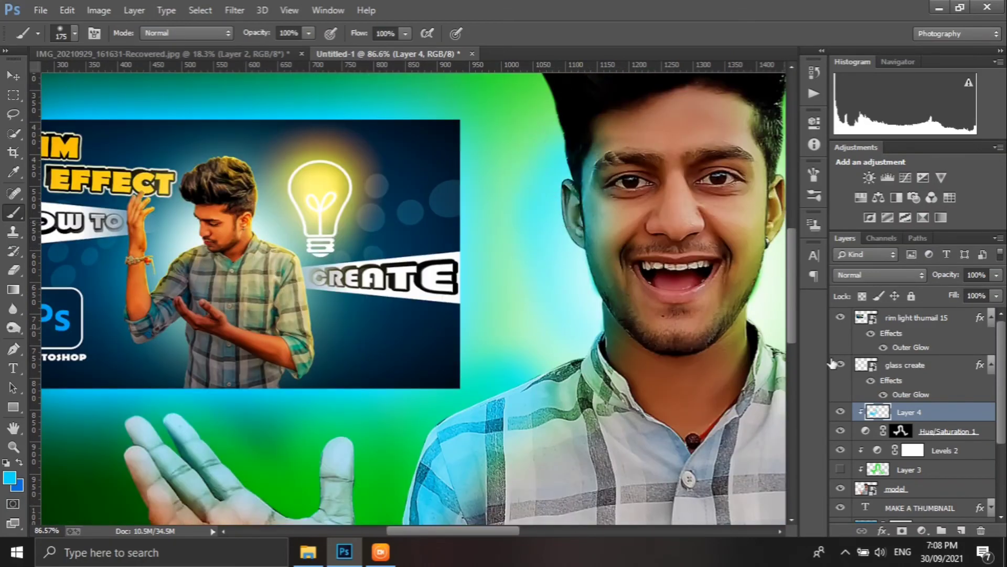
Move Layer 4 below Levels 2 and set its blend mode to Overlay
{"action": "mouse_move", "coordinate": [909, 415]}
{"action": "left_mouse_down"}
{"action": "mouse_move", "coordinate": [923, 477]}
{"action": "mouse_move", "coordinate": [922, 451]}
{"action": "left_mouse_up"}
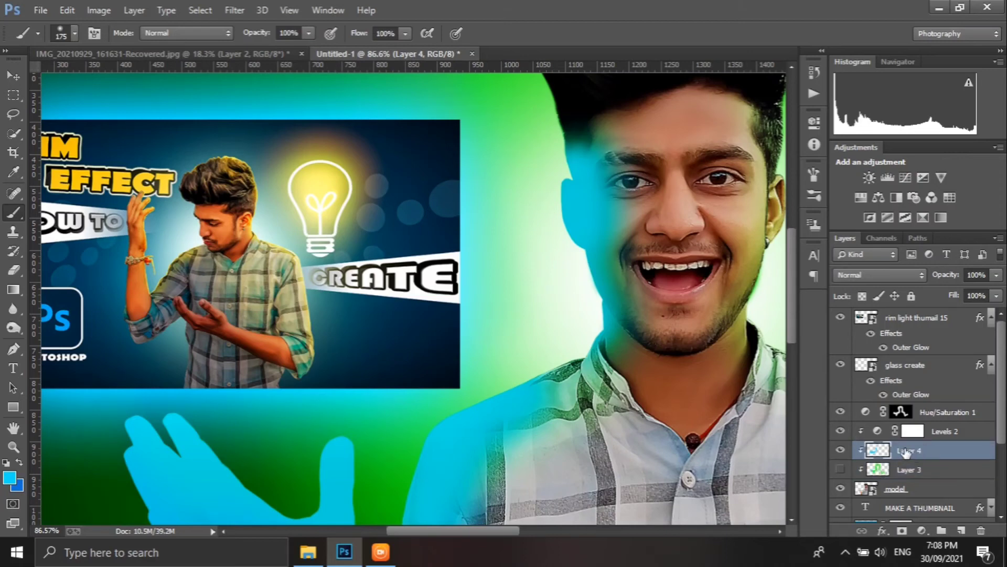
{"action": "left_click", "coordinate": [874, 275]}
{"action": "left_click", "coordinate": [860, 184]}
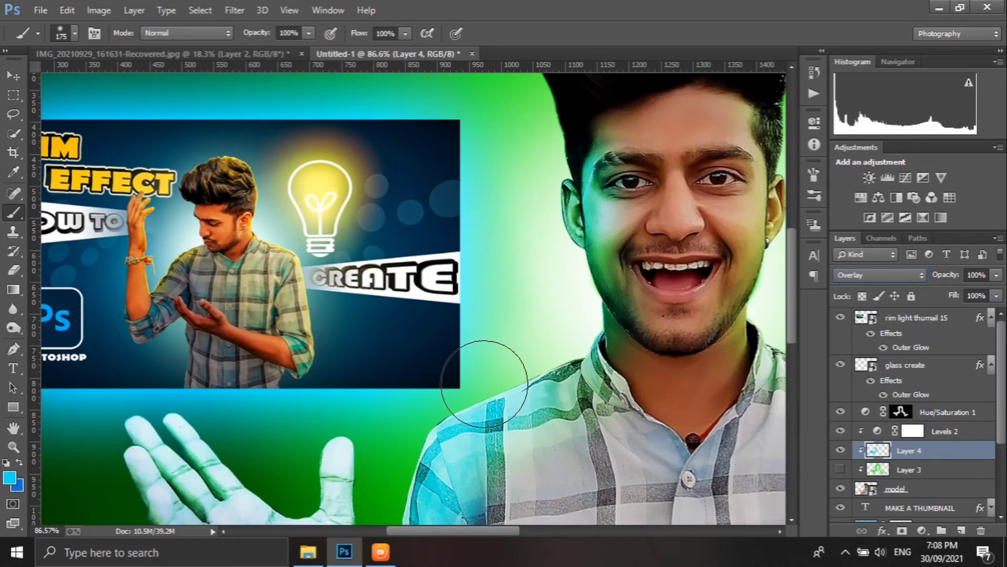
{"action": "left_click", "coordinate": [13, 76]}
{"action": "scroll", "coordinate": [507, 298], "scroll_direction": "down", "scroll_amount": 3}
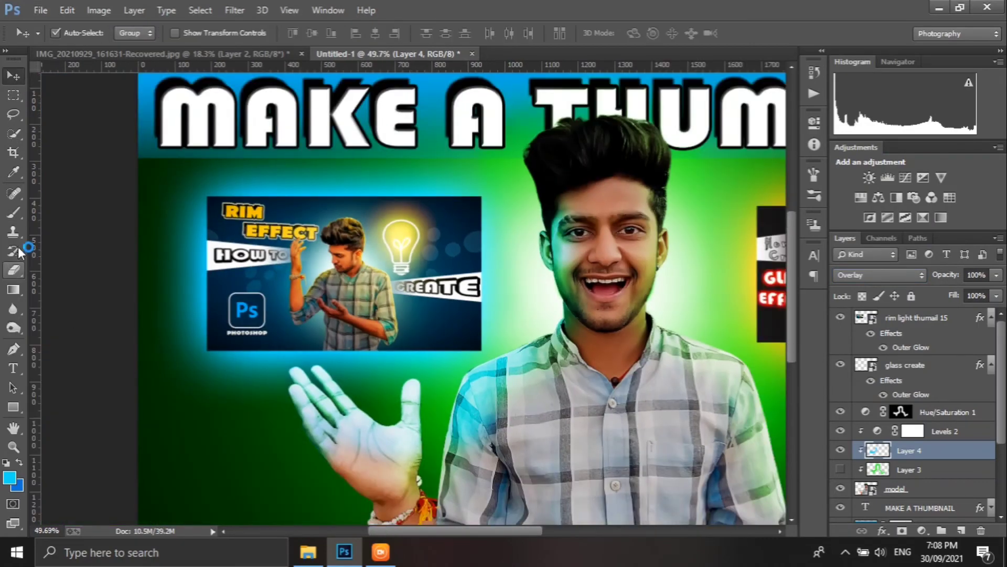
{"action": "left_click", "coordinate": [20, 218]}
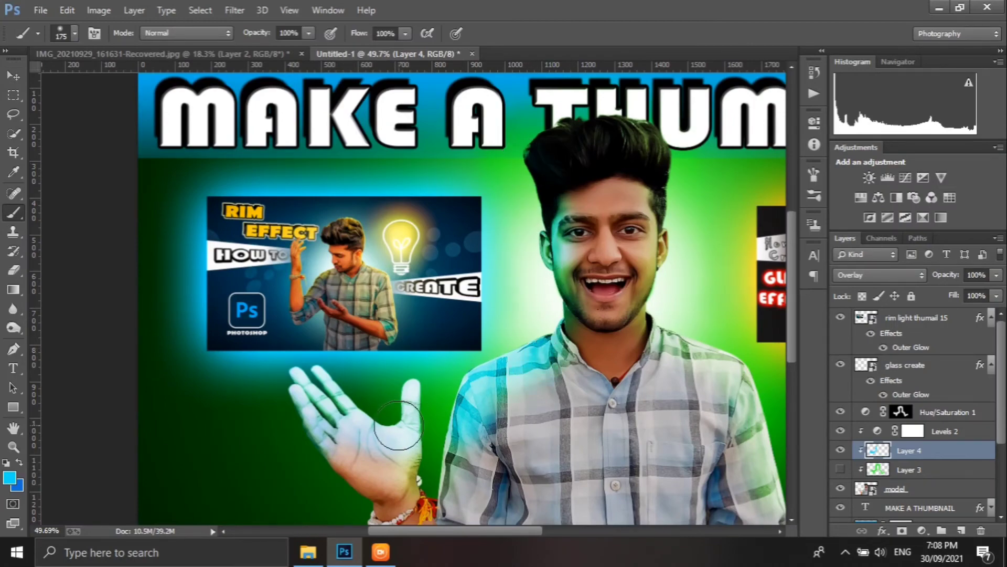
{"action": "scroll", "coordinate": [550, 404], "scroll_direction": "down", "scroll_amount": 1}
{"action": "scroll", "coordinate": [582, 383], "scroll_direction": "down", "scroll_amount": 1}
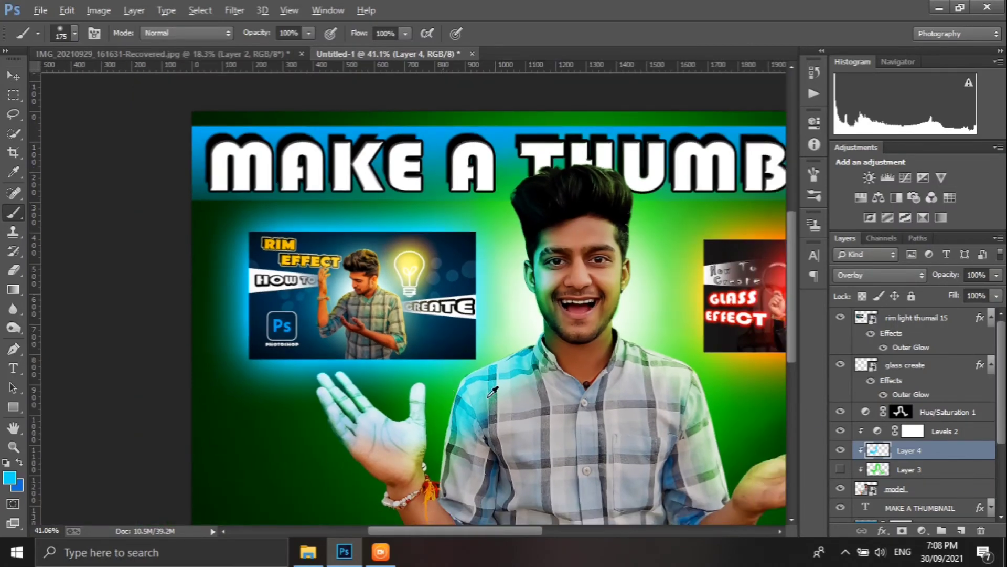
{"action": "scroll", "coordinate": [615, 362], "scroll_direction": "down", "scroll_amount": 1}
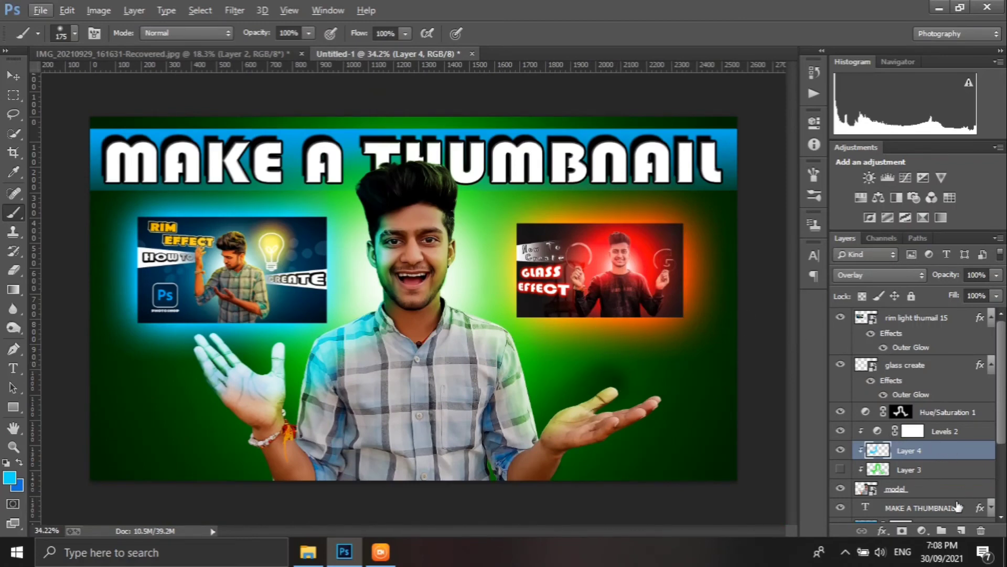
Add Layer 5 above Levels 2 and clip it to Levels 2
{"action": "left_click", "coordinate": [959, 532]}
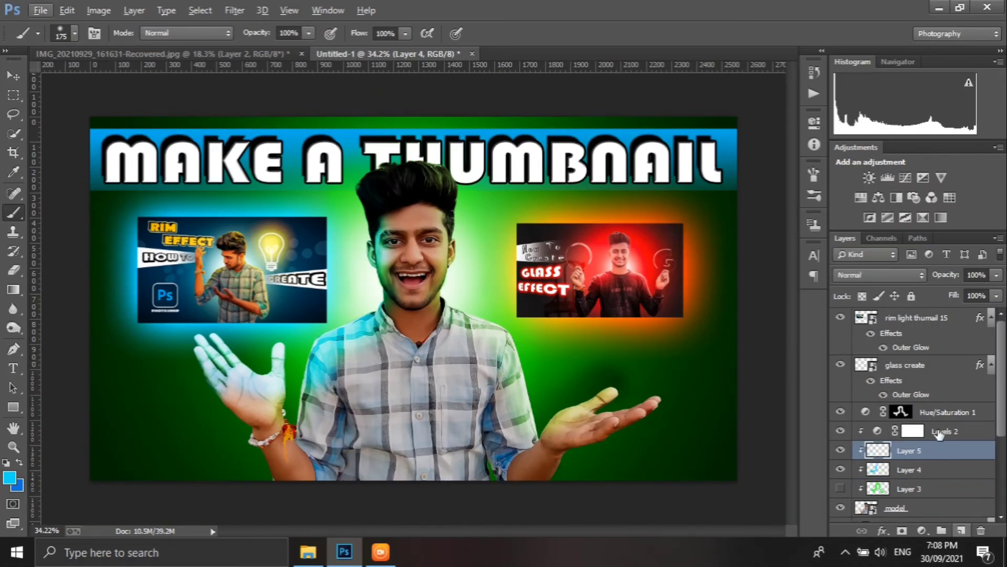
{"action": "left_click_drag", "start_coordinate": [940, 423], "coordinate": [943, 429]}
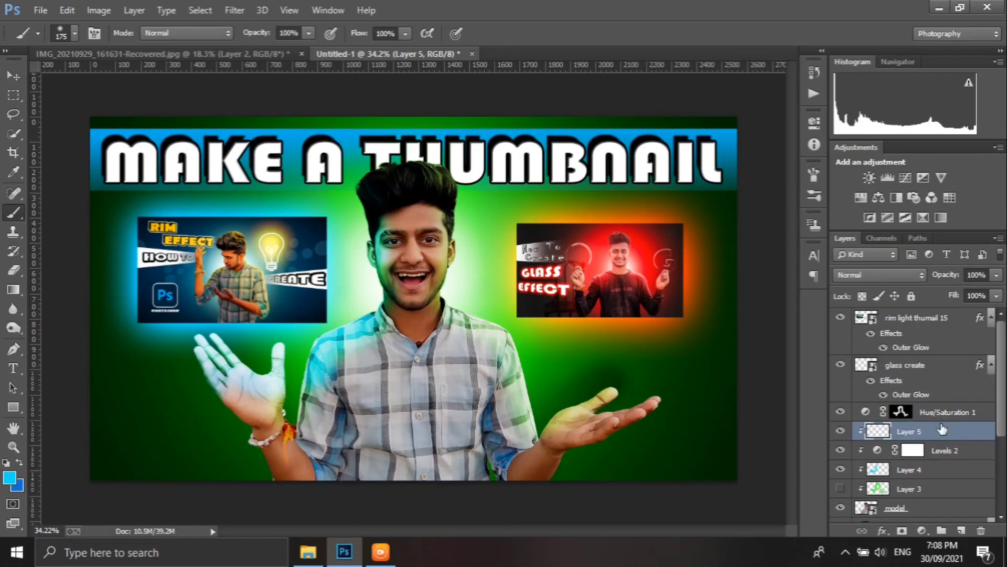
{"action": "key", "text": "ctrl+alt+z"}
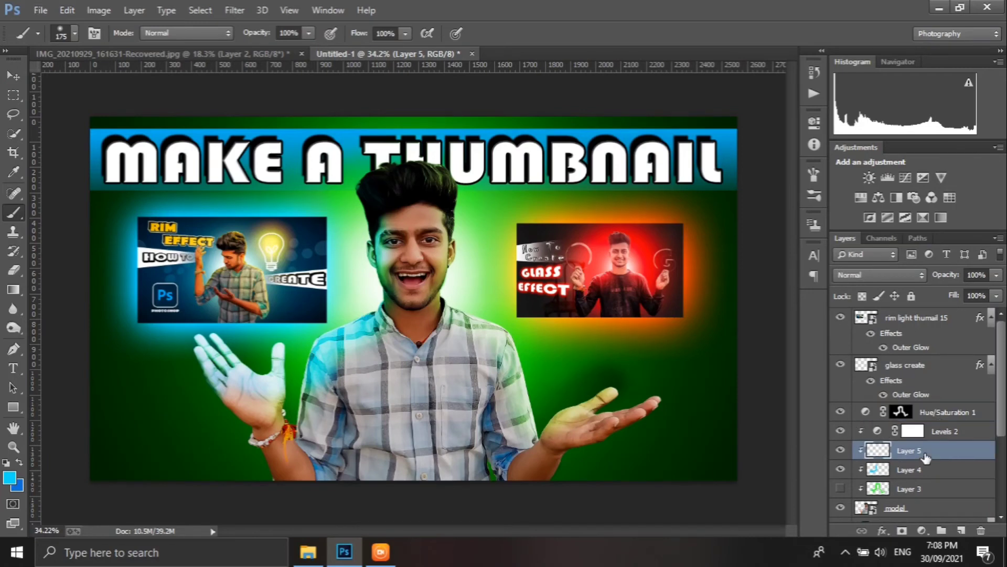
{"action": "key", "text": "ctrl+alt+z"}
{"action": "key", "text": "ctrl+shift+z"}
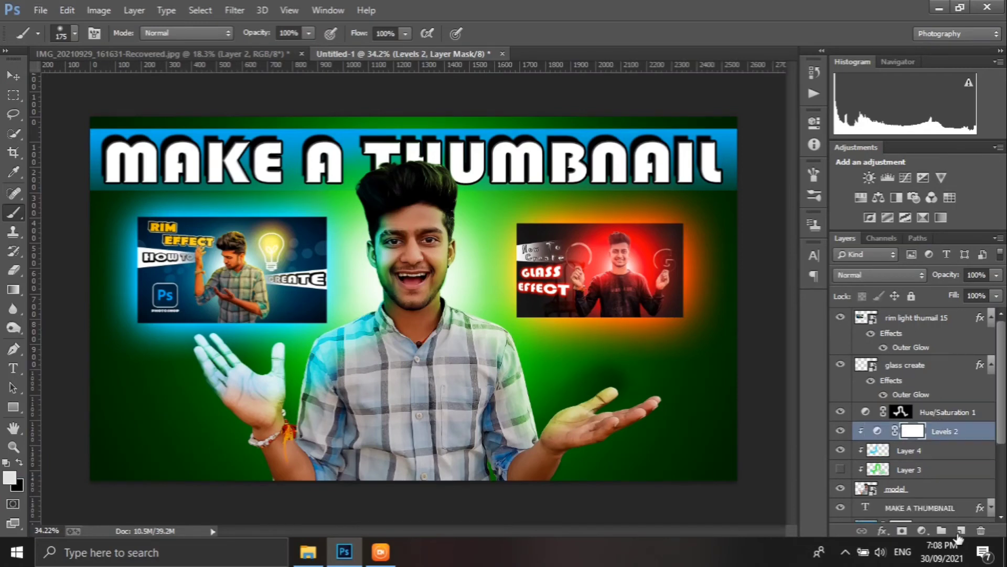
{"action": "key", "text": "ctrl+shift+z"}
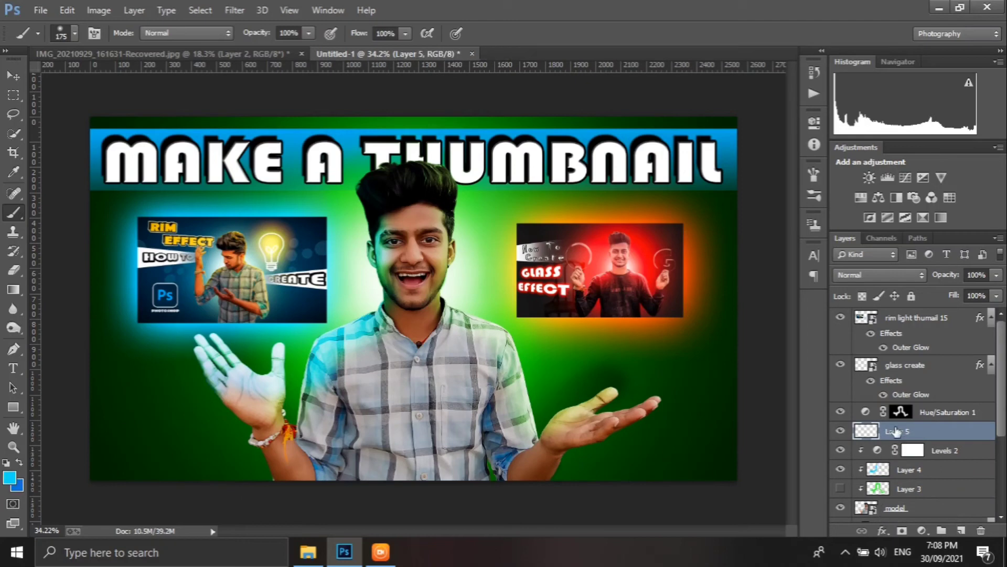
{"action": "right_click", "coordinate": [895, 431]}
{"action": "left_click", "coordinate": [661, 263]}
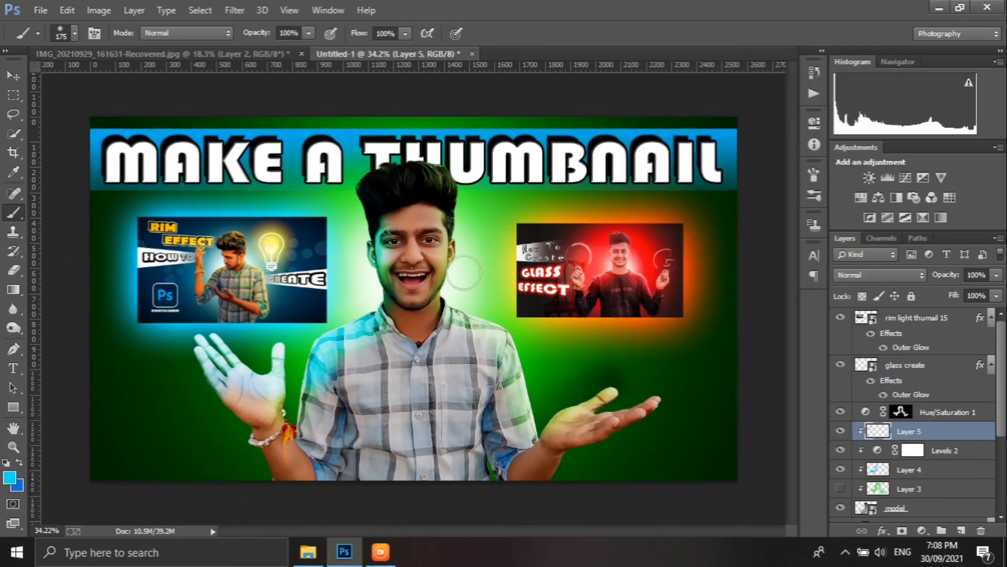
Pick red from the image and paint it down the face's right edge and outstretched fingers
{"action": "left_click", "coordinate": [9, 478]}
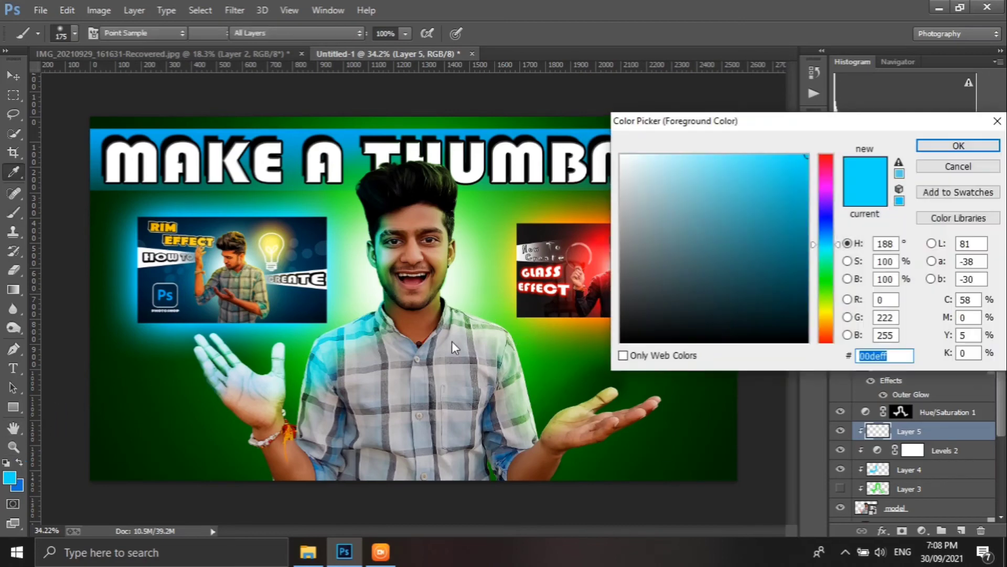
{"action": "left_click", "coordinate": [602, 239]}
{"action": "left_click", "coordinate": [958, 145]}
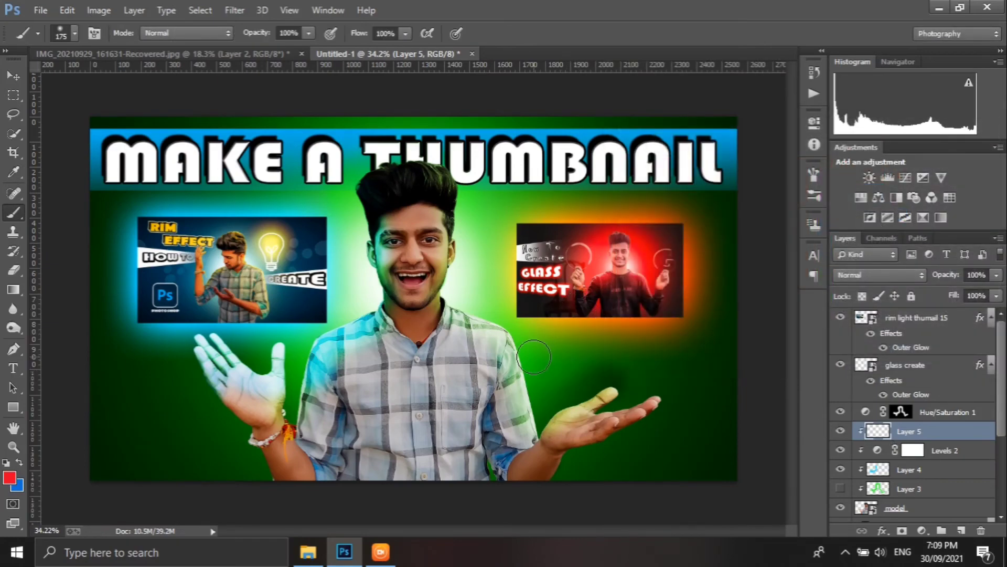
{"action": "scroll", "coordinate": [518, 310], "scroll_direction": "up", "scroll_amount": 3}
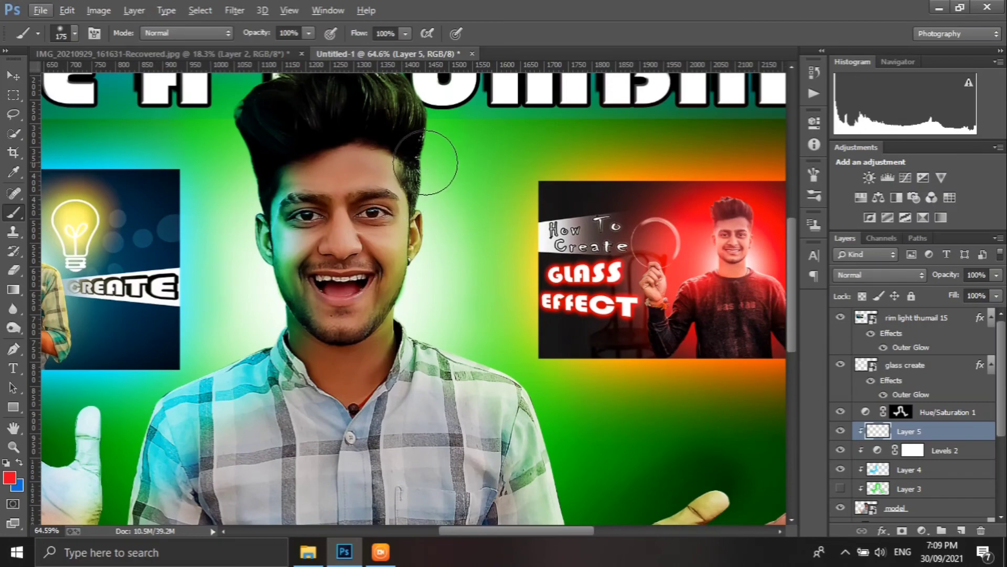
{"action": "mouse_move", "coordinate": [423, 153]}
{"action": "left_mouse_down"}
{"action": "mouse_move", "coordinate": [451, 345]}
{"action": "mouse_move", "coordinate": [556, 451]}
{"action": "left_mouse_up"}
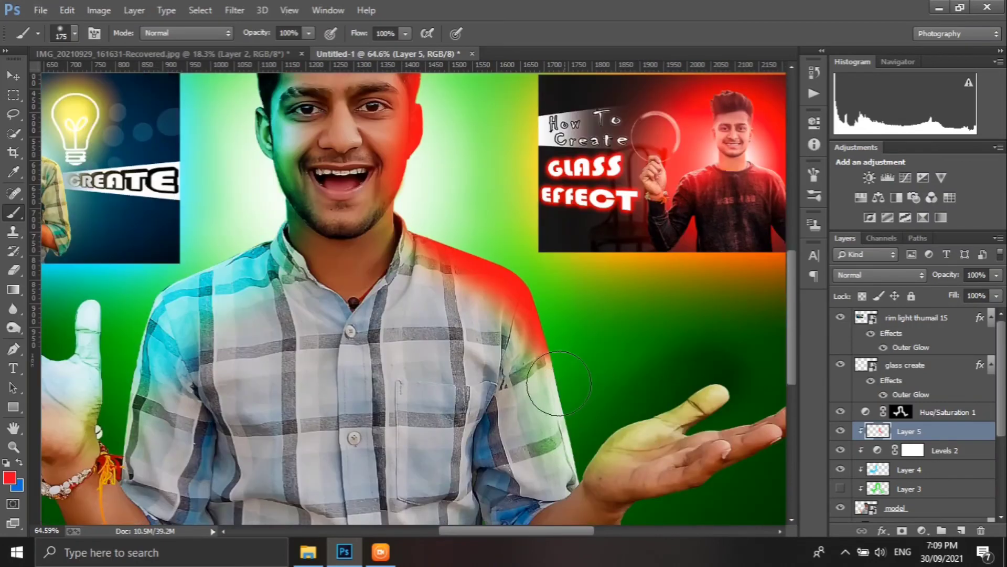
{"action": "scroll", "coordinate": [573, 405], "scroll_direction": "down", "scroll_amount": 2}
{"action": "mouse_move", "coordinate": [573, 405]}
{"action": "left_mouse_down"}
{"action": "mouse_move", "coordinate": [721, 370]}
{"action": "mouse_move", "coordinate": [564, 308]}
{"action": "left_mouse_up"}
{"action": "left_click_drag", "start_coordinate": [571, 369], "coordinate": [627, 339]}
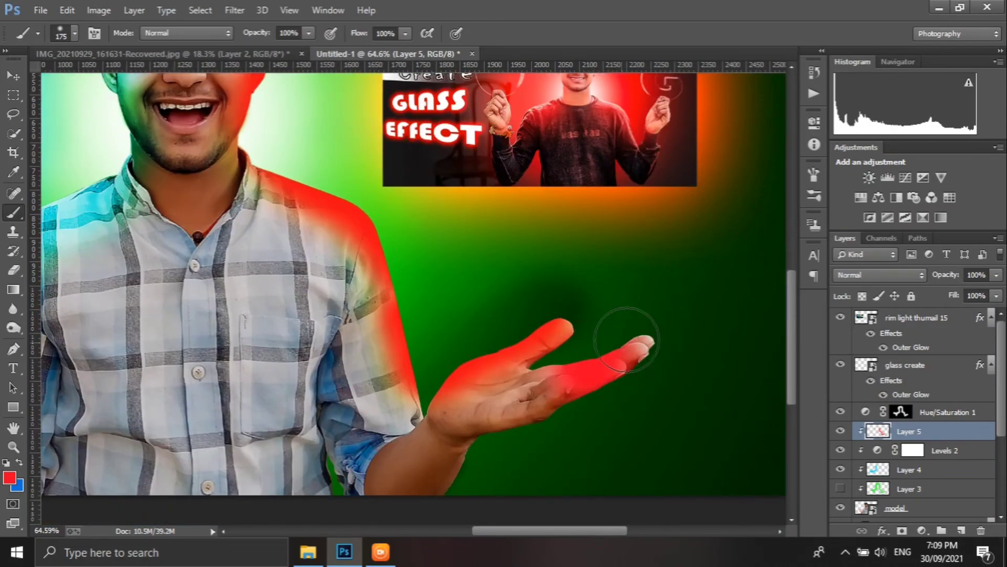
{"action": "left_click", "coordinate": [626, 338]}
Set Layer 5's blend mode to Overlay
{"action": "left_click", "coordinate": [882, 274]}
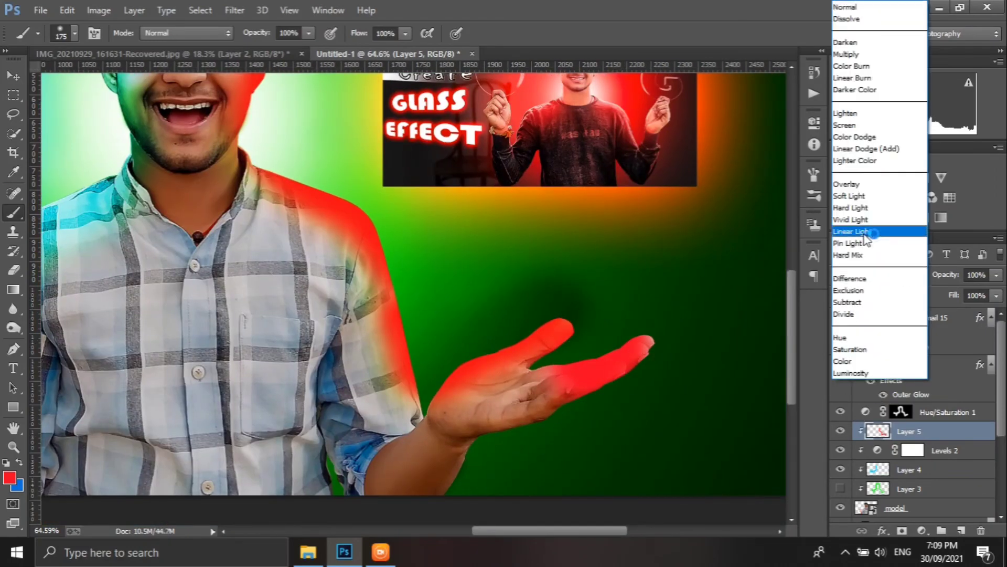
{"action": "left_click", "coordinate": [860, 188]}
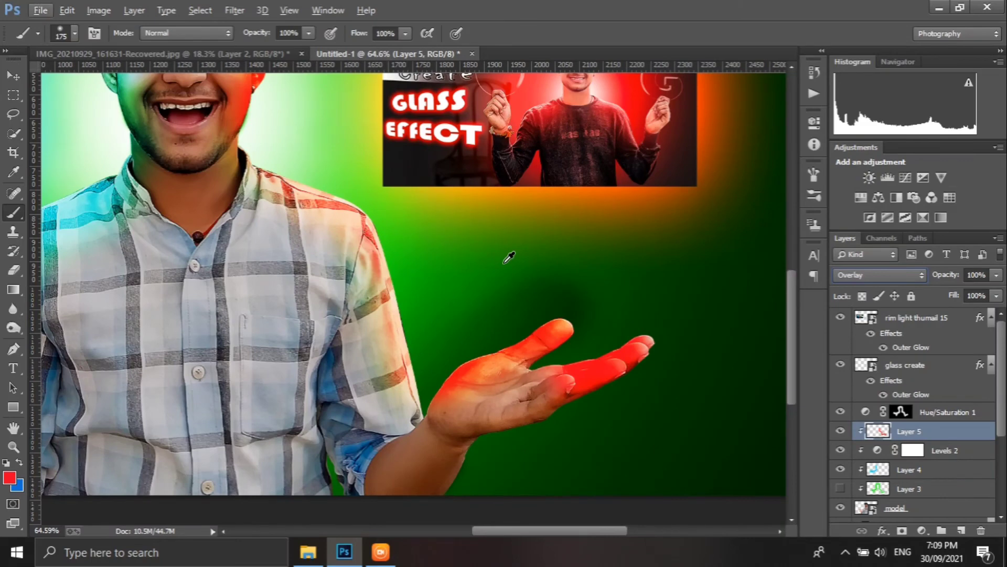
{"action": "left_click", "coordinate": [13, 76]}
{"action": "scroll", "coordinate": [417, 241], "scroll_direction": "down", "scroll_amount": 5}
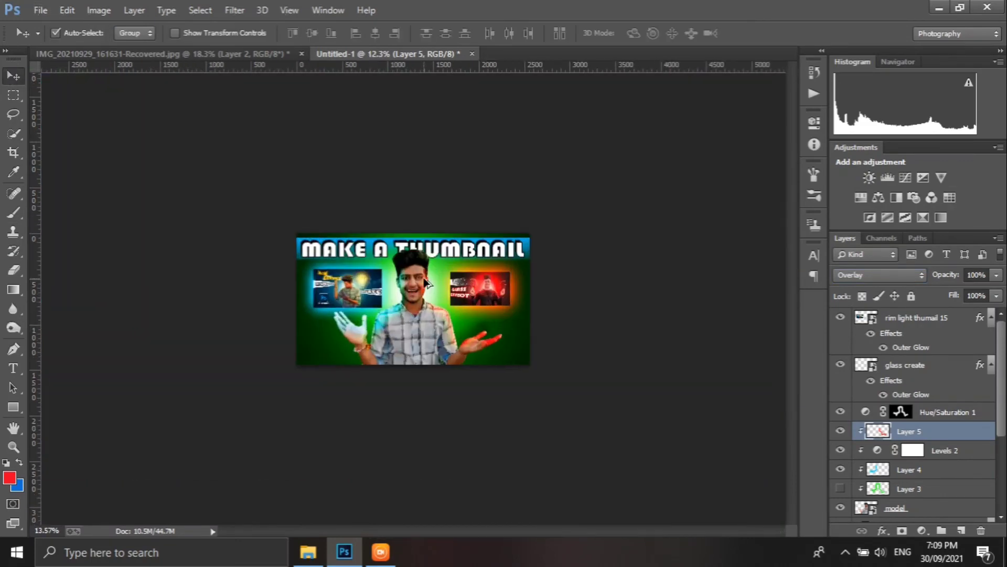
Show Layer 3's green tint and erase it from the left hand and right shoulder edge
{"action": "scroll", "coordinate": [426, 282], "scroll_direction": "up", "scroll_amount": 5}
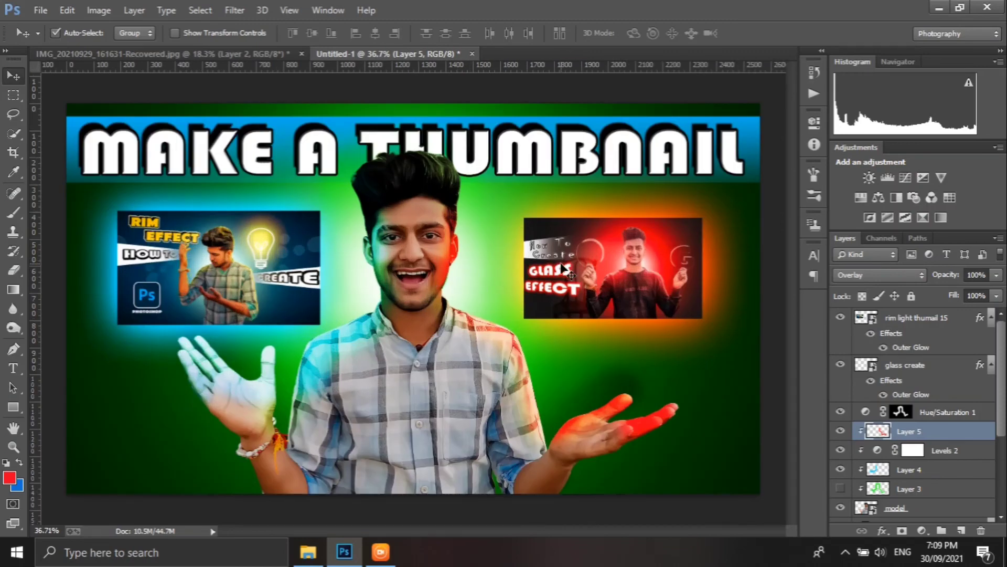
{"action": "left_click", "coordinate": [840, 489]}
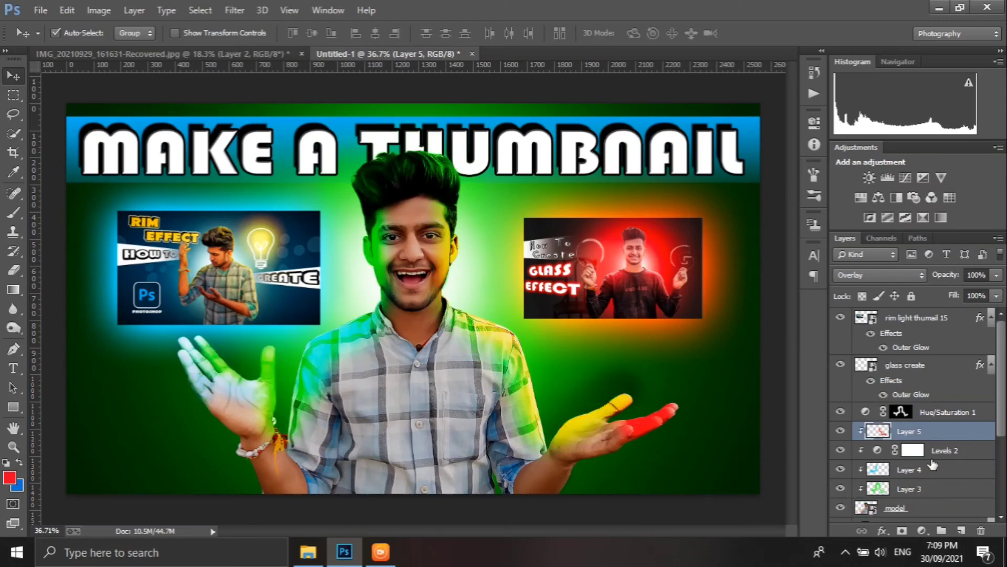
{"action": "left_click", "coordinate": [888, 491]}
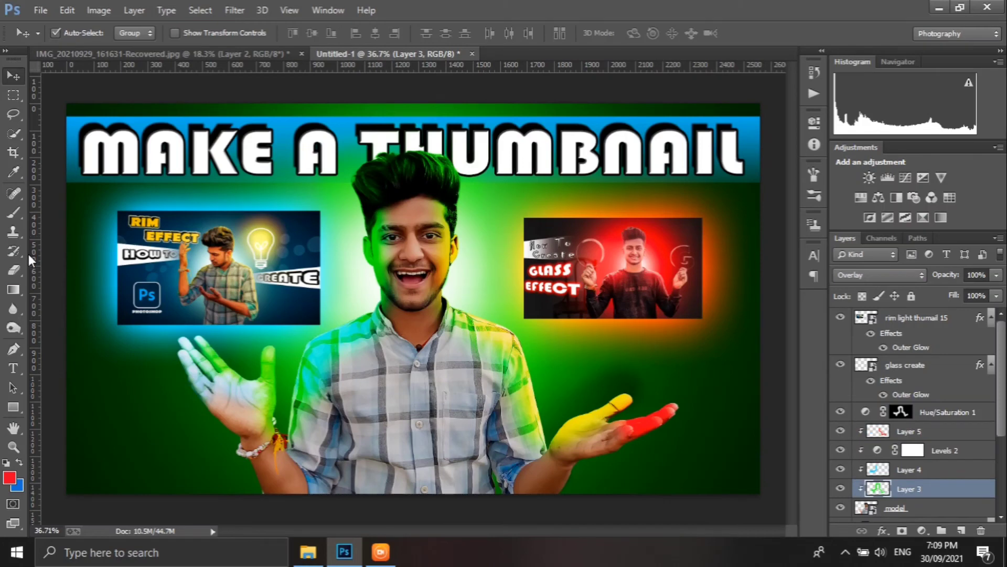
{"action": "left_click", "coordinate": [16, 269]}
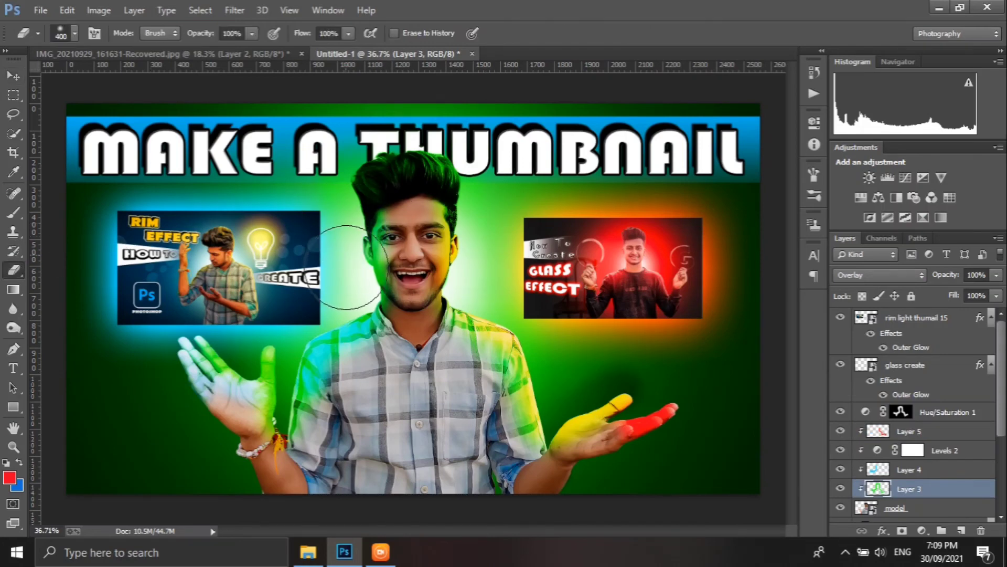
{"action": "mouse_move", "coordinate": [346, 267]}
{"action": "left_mouse_down"}
{"action": "mouse_move", "coordinate": [250, 330]}
{"action": "mouse_move", "coordinate": [262, 377]}
{"action": "left_mouse_up"}
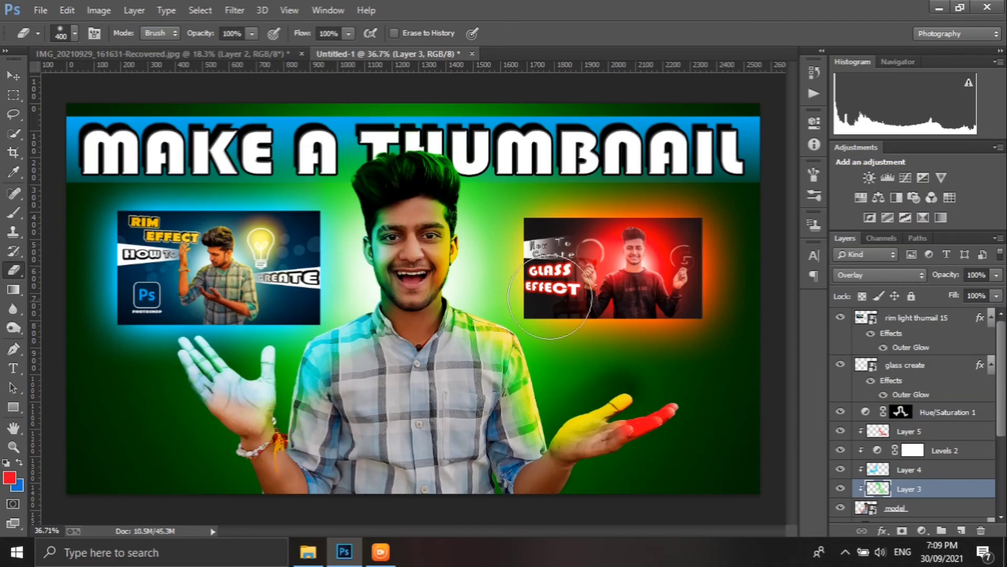
{"action": "mouse_move", "coordinate": [487, 252]}
{"action": "left_mouse_down"}
{"action": "mouse_move", "coordinate": [553, 349]}
{"action": "mouse_move", "coordinate": [559, 401]}
{"action": "mouse_move", "coordinate": [483, 180]}
{"action": "left_mouse_up"}
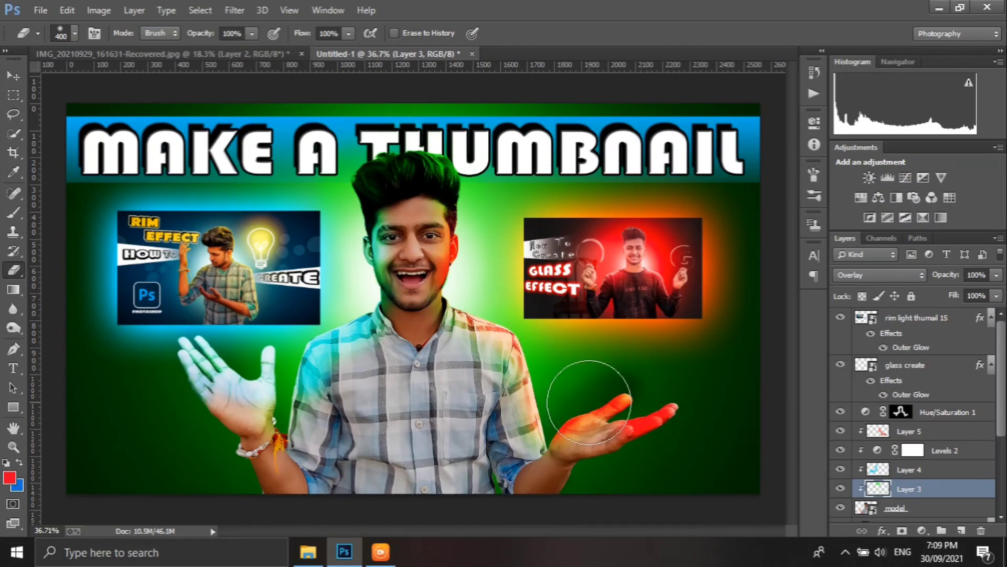
{"action": "scroll", "coordinate": [421, 291], "scroll_direction": "down", "scroll_amount": 1}
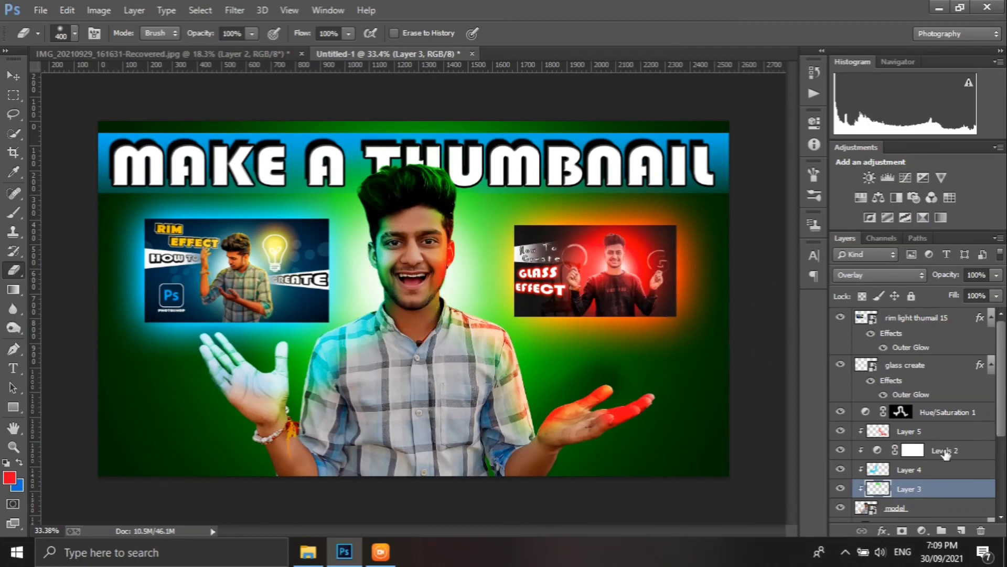
Add a Hue/Saturation adjustment above the model layer using the Cyanotype preset
{"action": "left_click", "coordinate": [939, 510]}
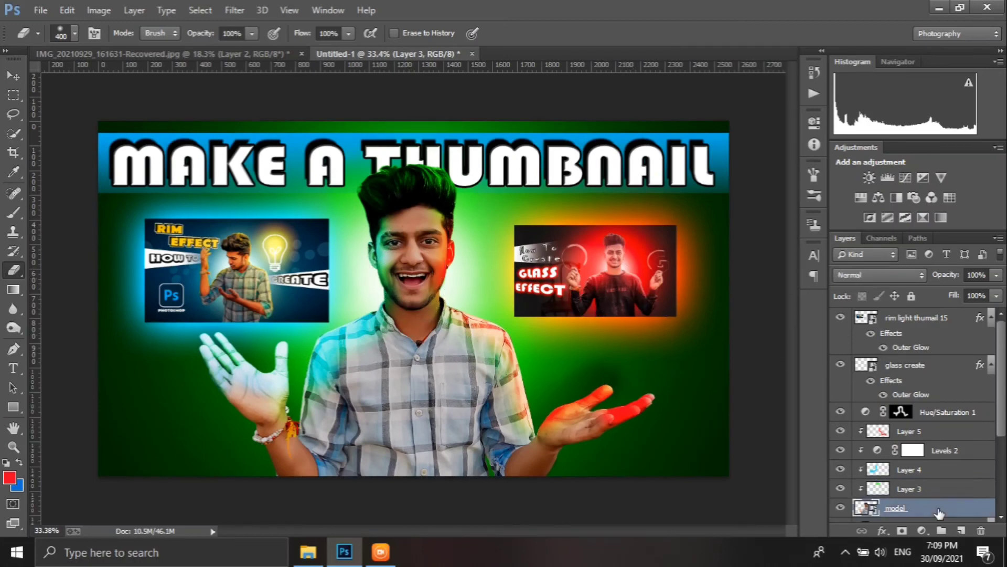
{"action": "left_click", "coordinate": [865, 202]}
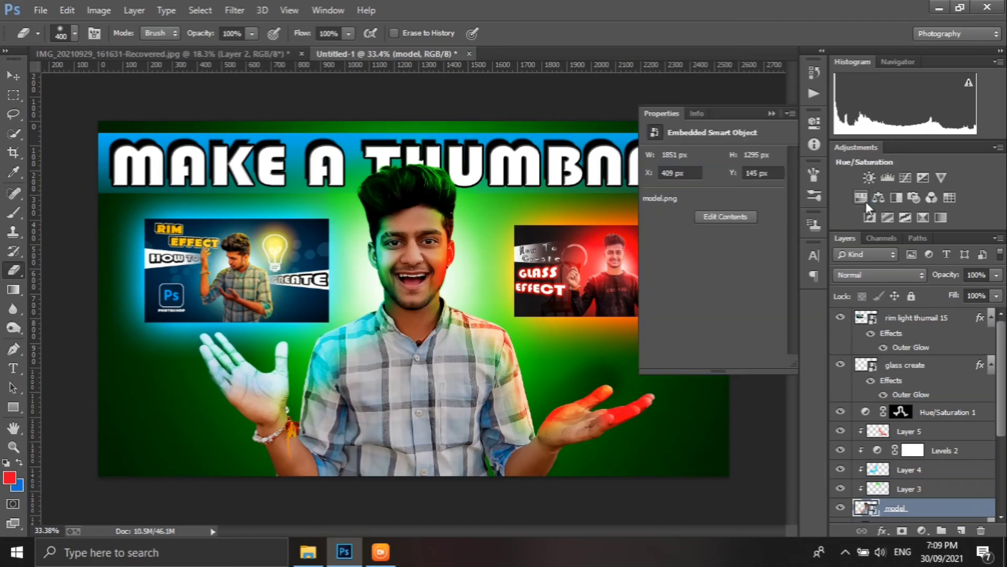
{"action": "left_click", "coordinate": [720, 153]}
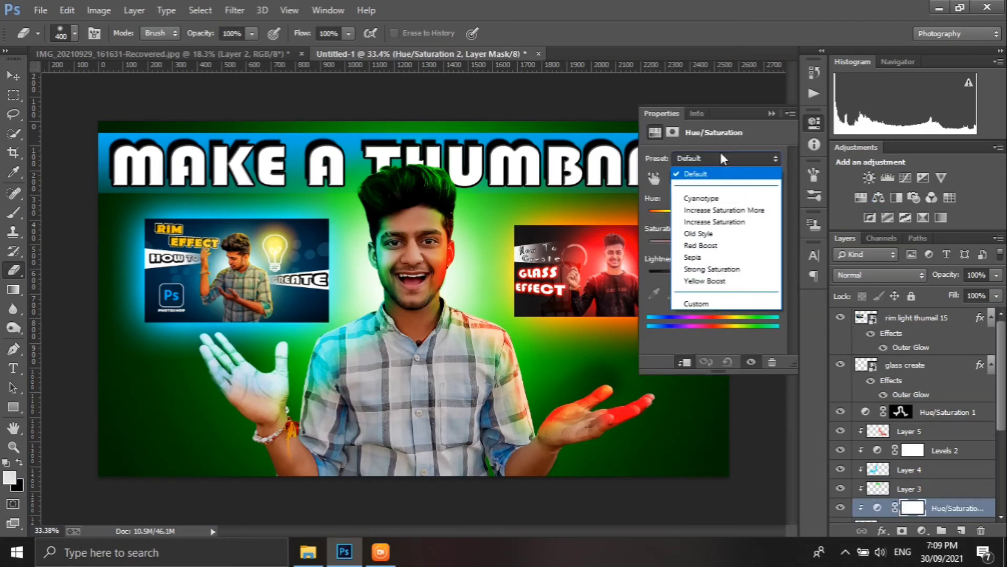
{"action": "left_click", "coordinate": [716, 196]}
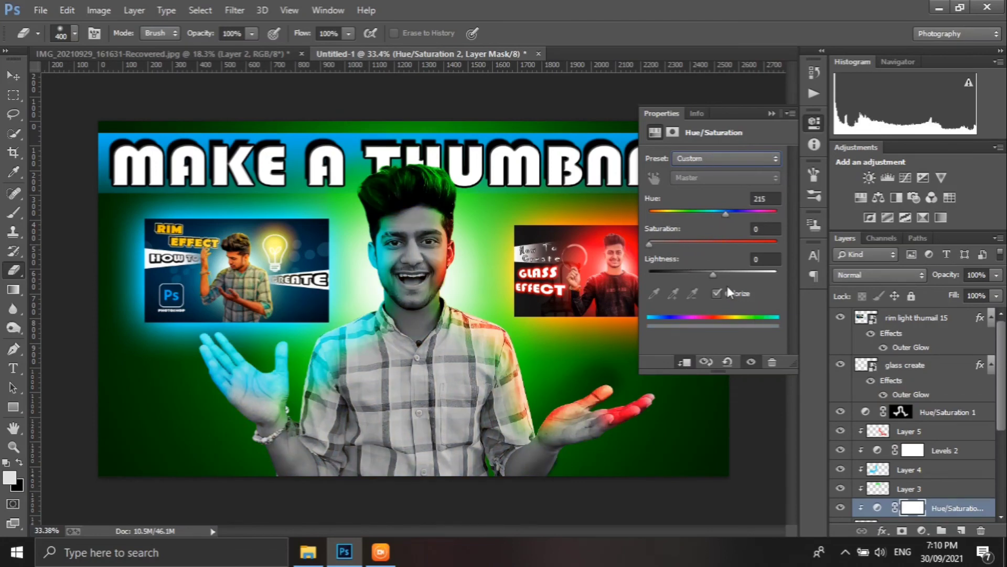
Set the adjustment's lightness to about +9 and its blend mode to Linear Dodge (Add)
{"action": "left_click_drag", "start_coordinate": [714, 273], "coordinate": [746, 272]}
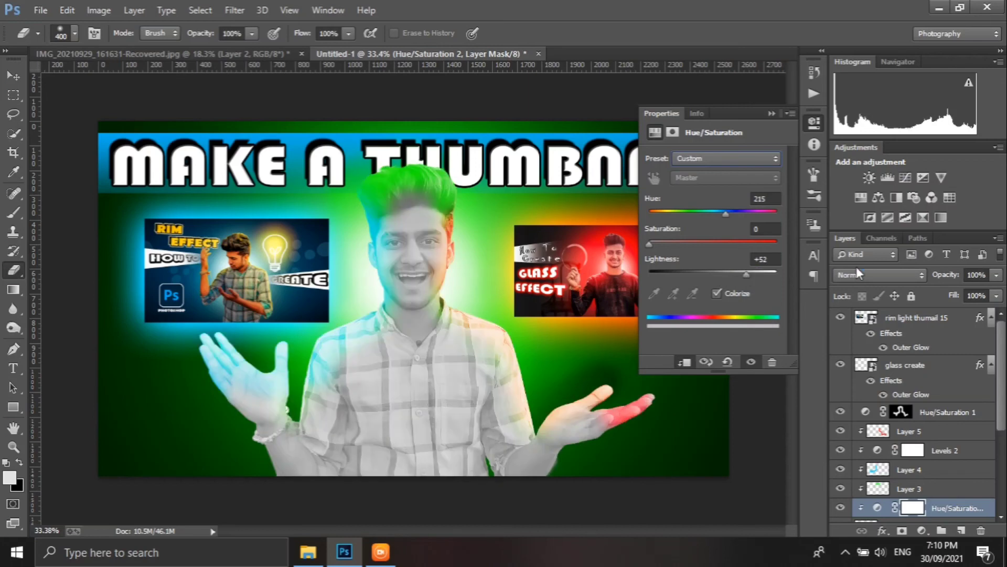
{"action": "left_click", "coordinate": [856, 273]}
{"action": "left_click", "coordinate": [871, 149]}
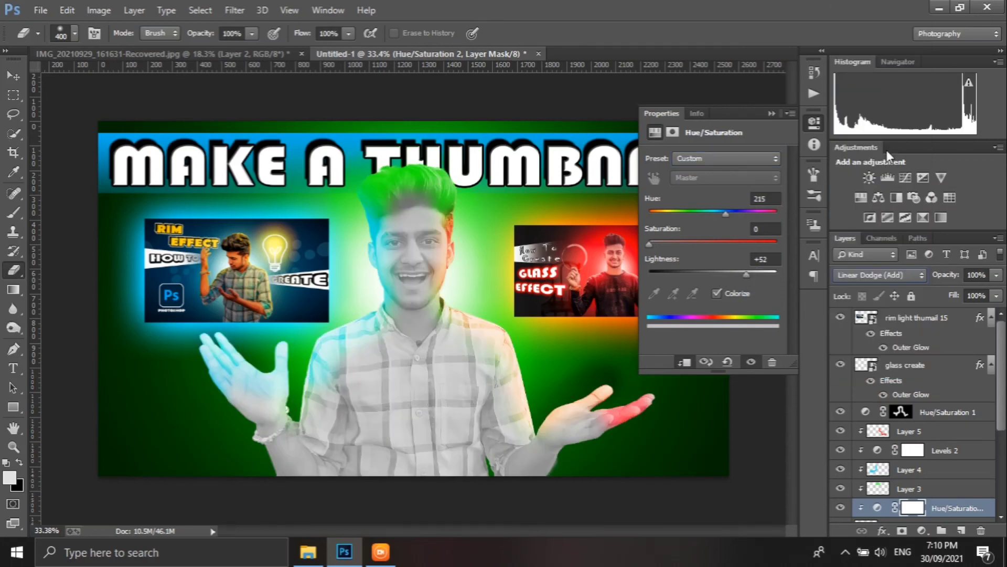
{"action": "left_click_drag", "start_coordinate": [744, 272], "coordinate": [718, 272]}
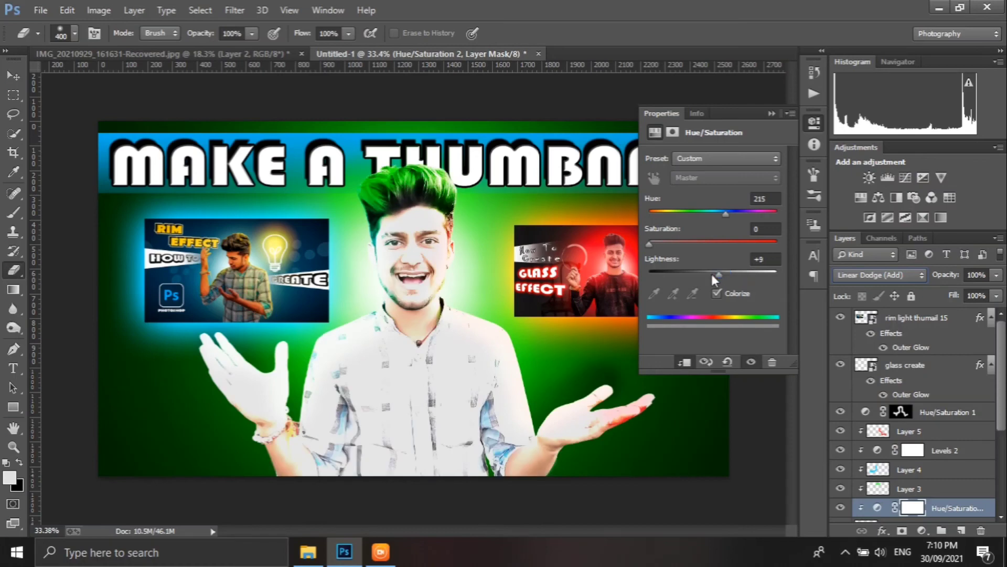
{"action": "left_click", "coordinate": [769, 113]}
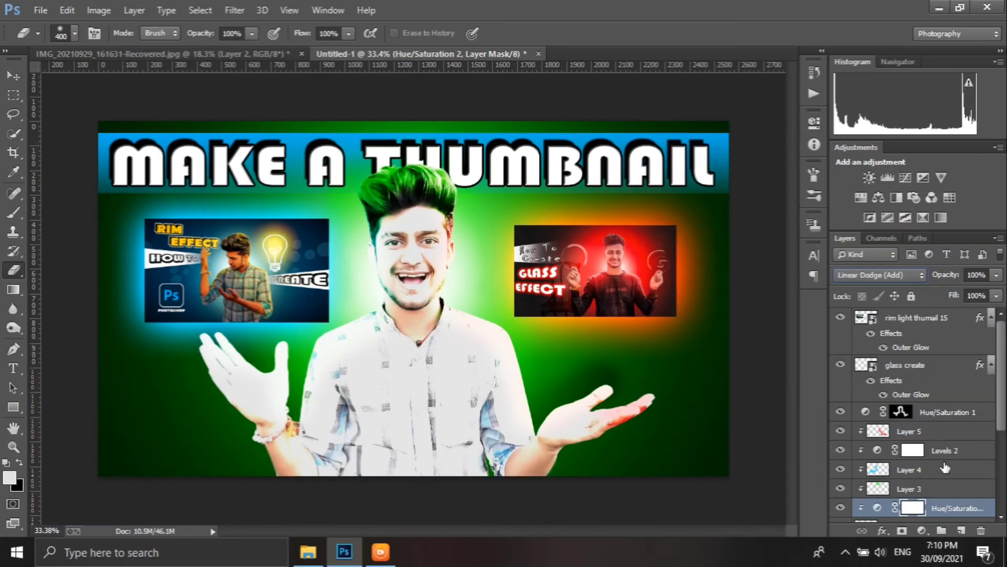
Invert the Hue/Saturation 2 mask to hide the brightening and use a small brush
{"action": "key", "text": "ctrl+i"}
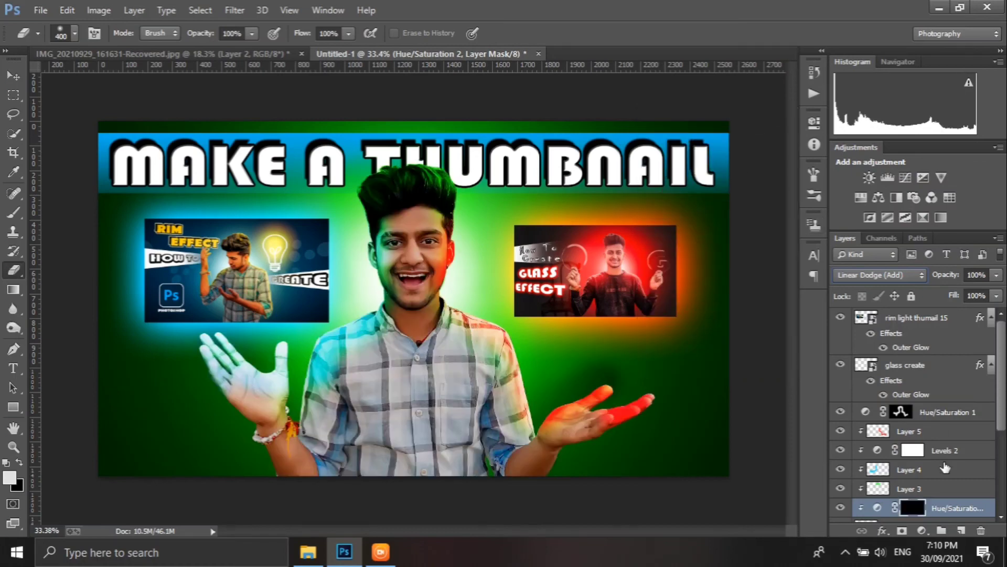
{"action": "left_click", "coordinate": [13, 212]}
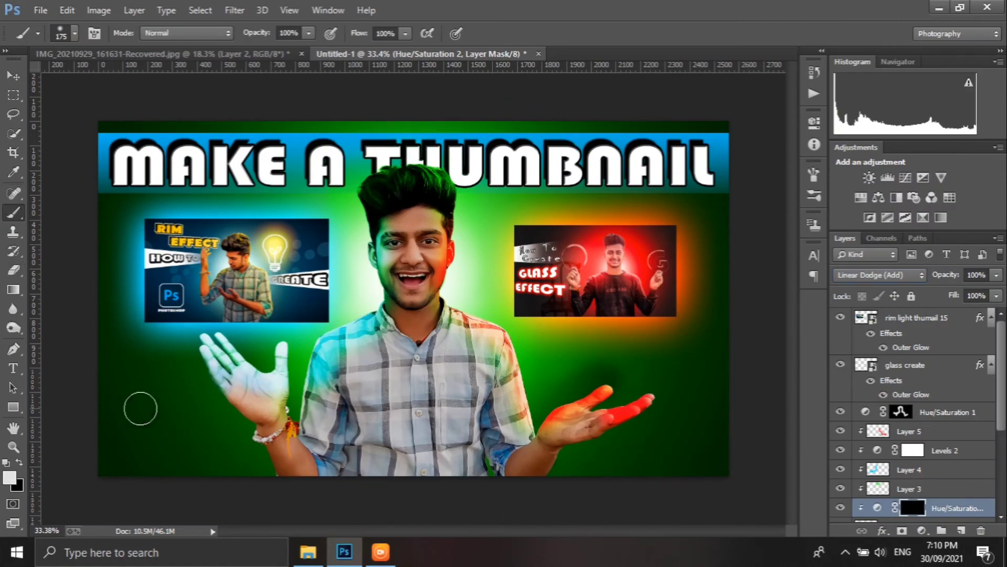
{"action": "scroll", "coordinate": [305, 336], "scroll_direction": "up", "scroll_amount": 2}
{"action": "scroll", "coordinate": [181, 325], "scroll_direction": "up", "scroll_amount": 2}
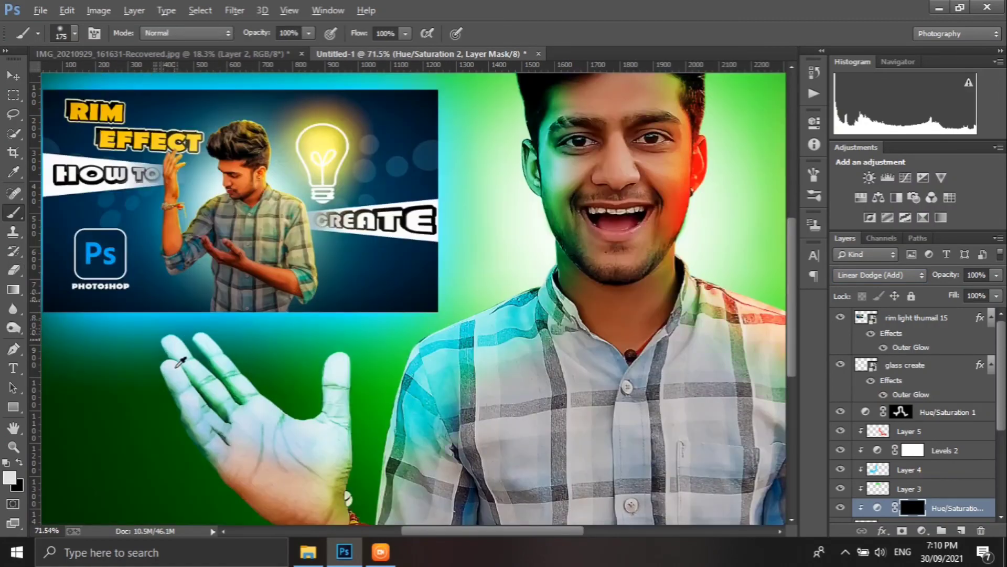
{"action": "scroll", "coordinate": [181, 362], "scroll_direction": "up", "scroll_amount": 2}
{"action": "scroll", "coordinate": [181, 362], "scroll_direction": "up", "scroll_amount": 1}
{"action": "key", "text": "bracketleft"}
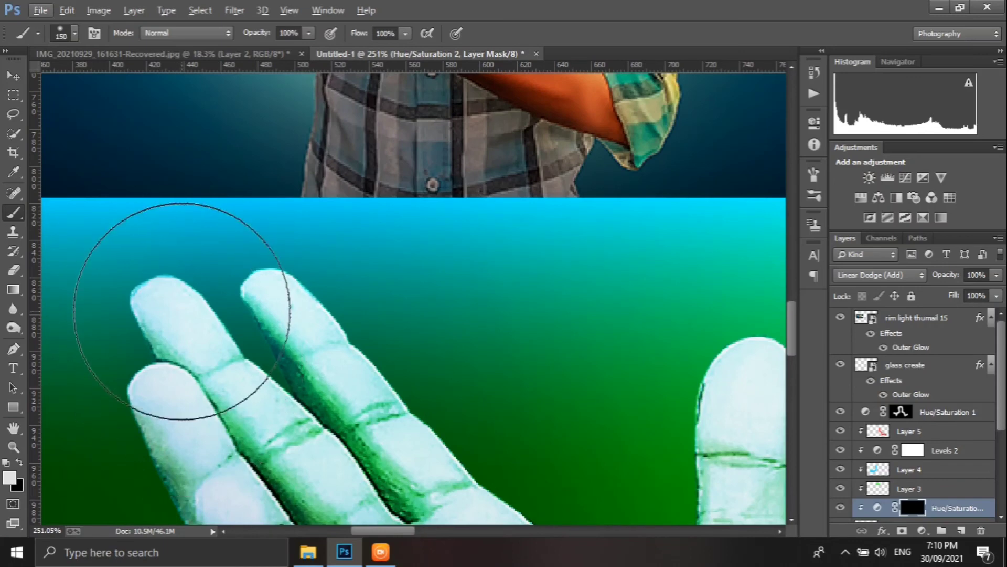
{"action": "key", "text": "bracketleft"}
{"action": "key", "text": "bracketleft"}
{"action": "key", "text": "bracketleft"}
{"action": "key", "text": "bracketleft"}
{"action": "key", "text": "bracketleft"}
{"action": "key", "text": "bracketleft"}
{"action": "key", "text": "bracketleft"}
{"action": "key", "text": "bracketleft"}
{"action": "key", "text": "bracketleft"}
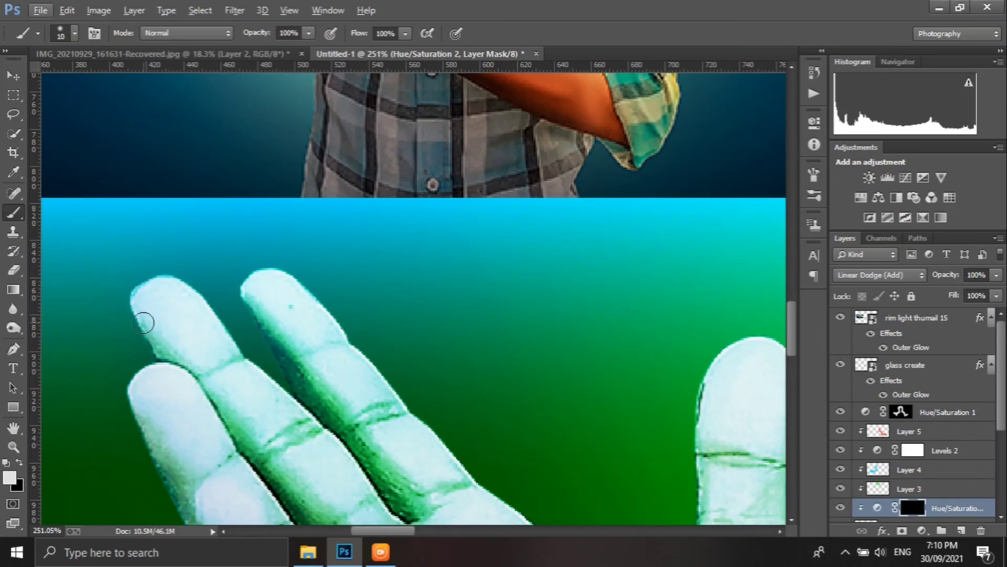
Paint rim light on the mask along the fingertip, finger and wrist edges
{"action": "mouse_move", "coordinate": [133, 308]}
{"action": "left_mouse_down"}
{"action": "mouse_move", "coordinate": [145, 285]}
{"action": "mouse_move", "coordinate": [196, 297]}
{"action": "mouse_move", "coordinate": [259, 377]}
{"action": "left_mouse_up"}
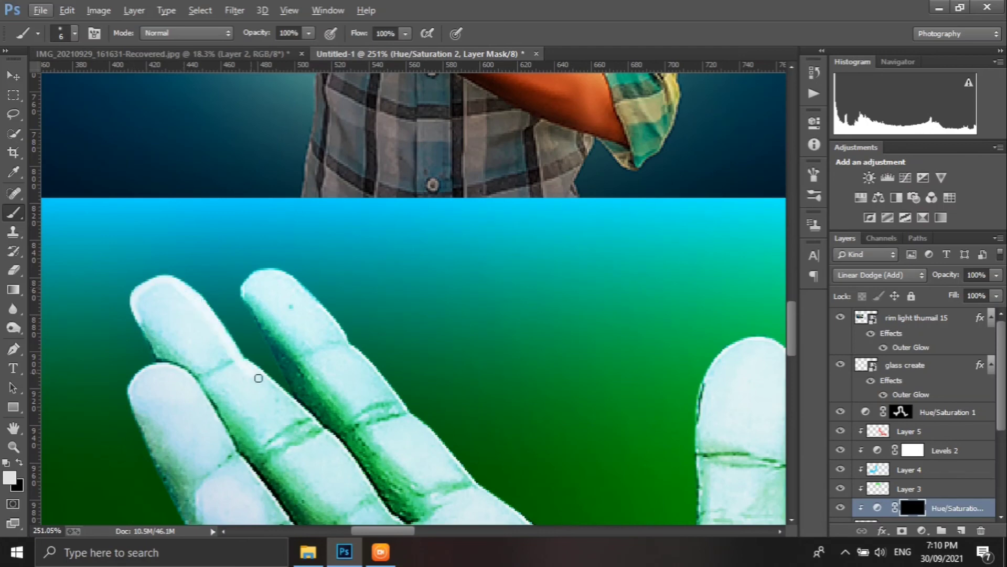
{"action": "mouse_move", "coordinate": [295, 408]}
{"action": "left_mouse_down"}
{"action": "mouse_move", "coordinate": [253, 313]}
{"action": "mouse_move", "coordinate": [262, 274]}
{"action": "mouse_move", "coordinate": [418, 422]}
{"action": "left_mouse_up"}
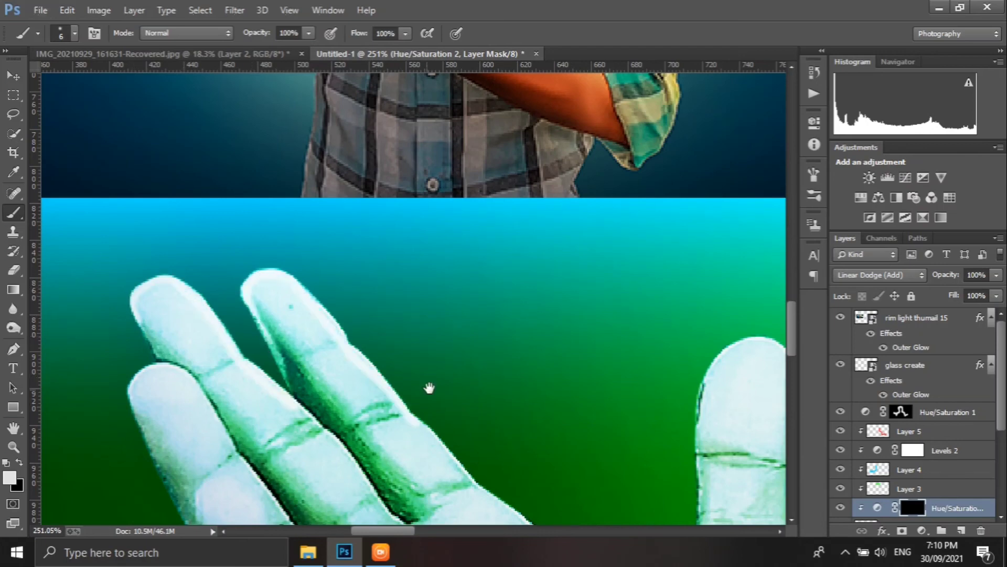
{"action": "left_click_drag", "start_coordinate": [427, 387], "coordinate": [356, 271]}
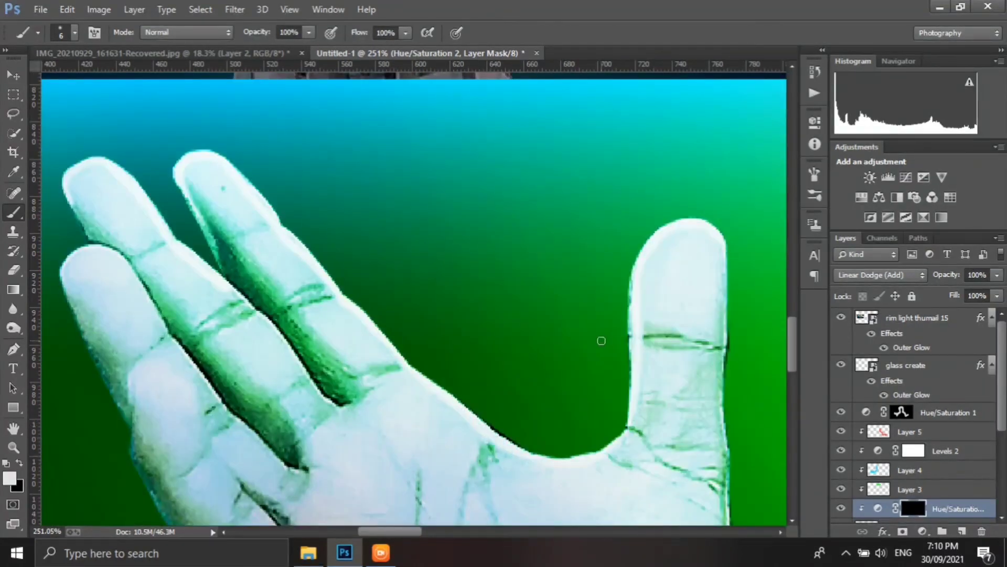
{"action": "mouse_move", "coordinate": [600, 342]}
{"action": "left_mouse_down"}
{"action": "mouse_move", "coordinate": [531, 196]}
{"action": "mouse_move", "coordinate": [522, 262]}
{"action": "left_mouse_up"}
{"action": "left_click_drag", "start_coordinate": [522, 367], "coordinate": [522, 184]}
{"action": "left_click_drag", "start_coordinate": [480, 209], "coordinate": [472, 394]}
{"action": "left_click_drag", "start_coordinate": [472, 394], "coordinate": [472, 236]}
{"action": "left_click_drag", "start_coordinate": [550, 174], "coordinate": [556, 446]}
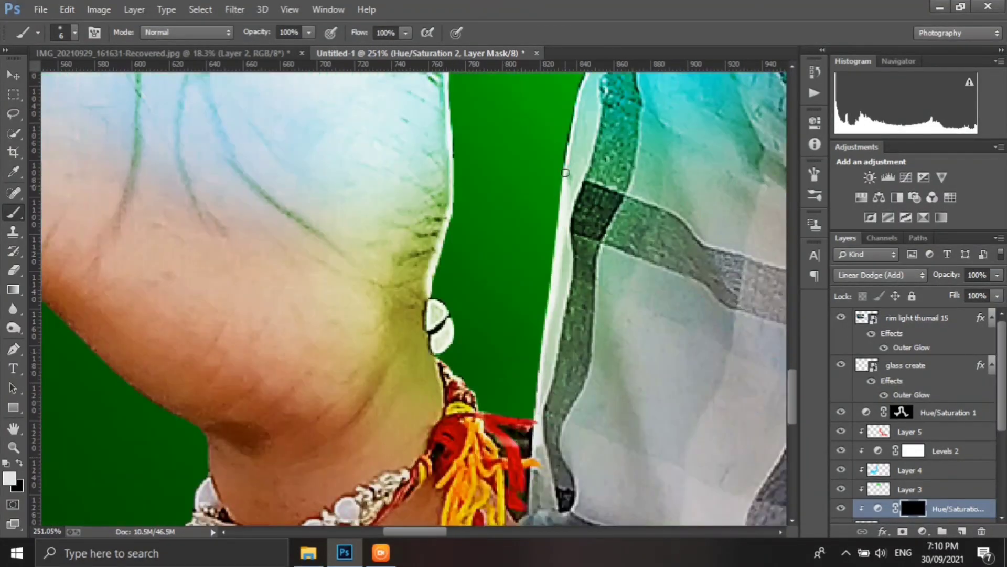
{"action": "mouse_move", "coordinate": [722, 52]}
{"action": "left_mouse_down"}
{"action": "mouse_move", "coordinate": [460, 252]}
{"action": "mouse_move", "coordinate": [236, 121]}
{"action": "left_mouse_up"}
{"action": "mouse_move", "coordinate": [755, 116]}
{"action": "left_mouse_down"}
{"action": "mouse_move", "coordinate": [555, 227]}
{"action": "mouse_move", "coordinate": [472, 393]}
{"action": "left_mouse_up"}
Brighten the ear's edge with rim light on the mask
{"action": "scroll", "coordinate": [555, 227], "scroll_direction": "down", "scroll_amount": 1}
{"action": "left_click_drag", "start_coordinate": [473, 184], "coordinate": [454, 344]}
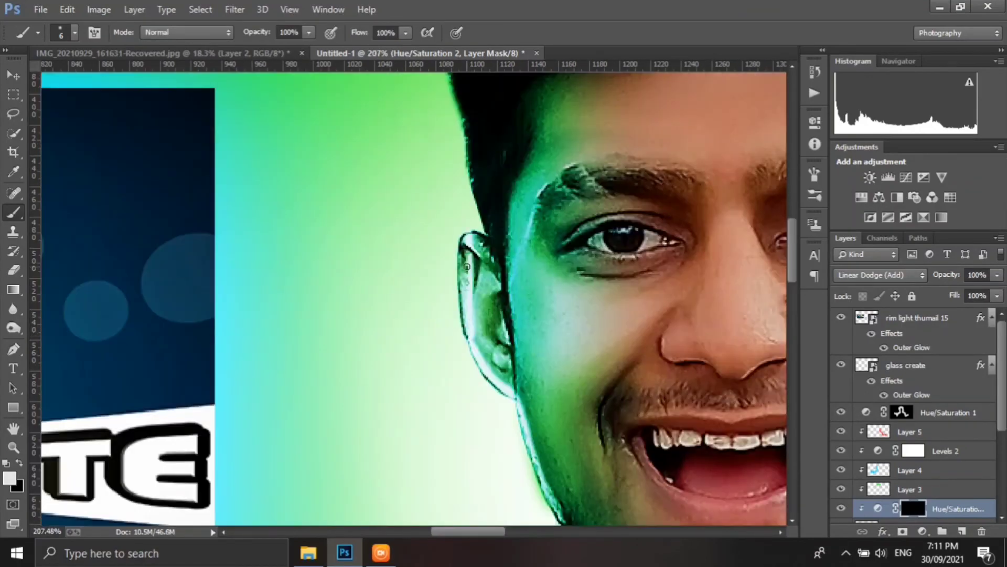
{"action": "left_click_drag", "start_coordinate": [462, 231], "coordinate": [574, 525]}
{"action": "left_click_drag", "start_coordinate": [420, 210], "coordinate": [524, 310]}
{"action": "scroll", "coordinate": [424, 392], "scroll_direction": "down", "scroll_amount": 2}
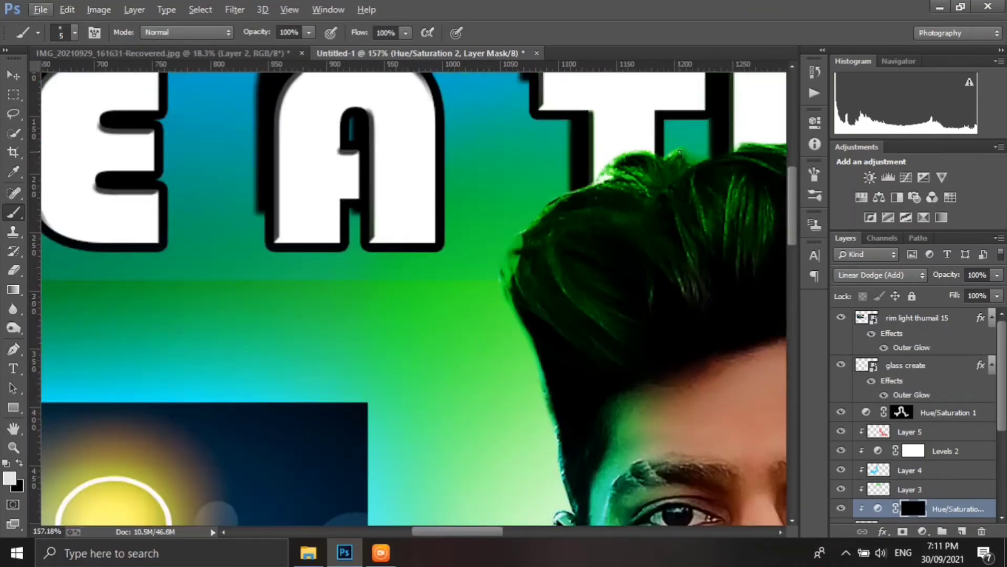
{"action": "scroll", "coordinate": [424, 392], "scroll_direction": "up", "scroll_amount": 1}
{"action": "key", "text": "["}
{"action": "scroll", "coordinate": [465, 254], "scroll_direction": "up", "scroll_amount": 2}
{"action": "scroll", "coordinate": [466, 254], "scroll_direction": "up", "scroll_amount": 1}
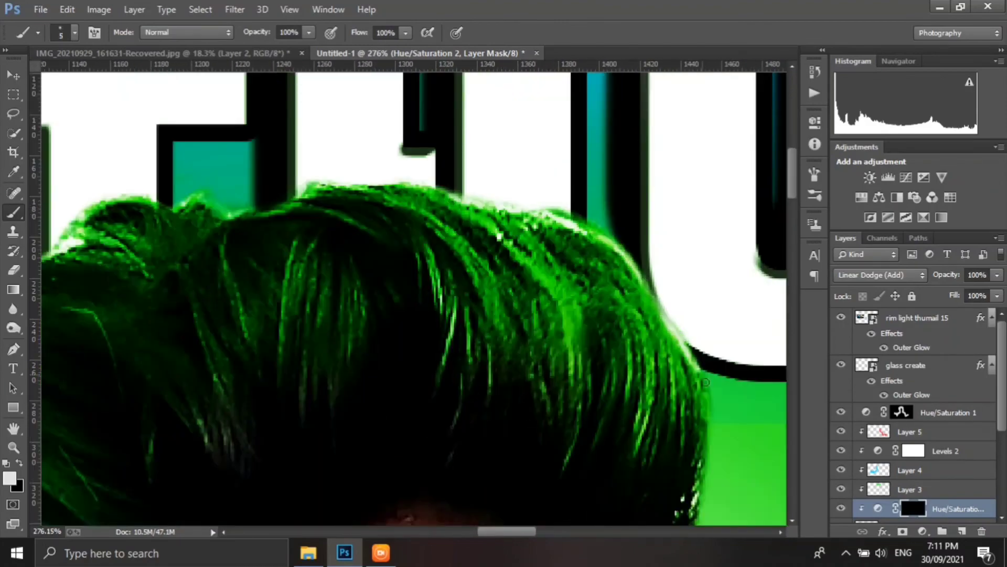
{"action": "left_click_drag", "start_coordinate": [525, 420], "coordinate": [592, 212]}
{"action": "key", "text": "]"}
Paint rim-light highlights along the fingertips and nails
{"action": "key", "text": "ctrl+r"}
{"action": "scroll", "coordinate": [525, 393], "scroll_direction": "down", "scroll_amount": 1}
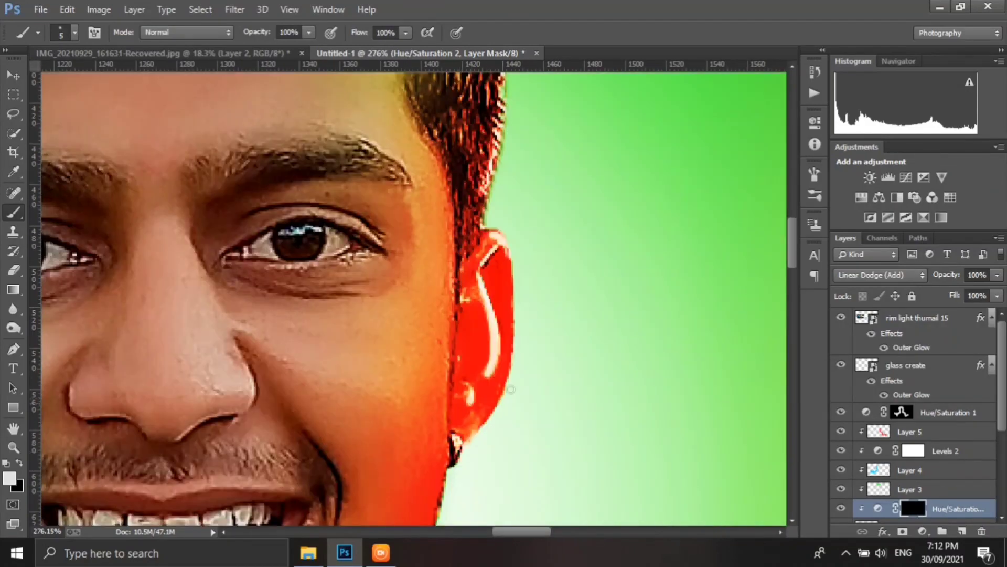
{"action": "scroll", "coordinate": [427, 450], "scroll_direction": "down", "scroll_amount": 1}
{"action": "scroll", "coordinate": [428, 450], "scroll_direction": "down", "scroll_amount": 3}
{"action": "scroll", "coordinate": [427, 449], "scroll_direction": "down", "scroll_amount": 3}
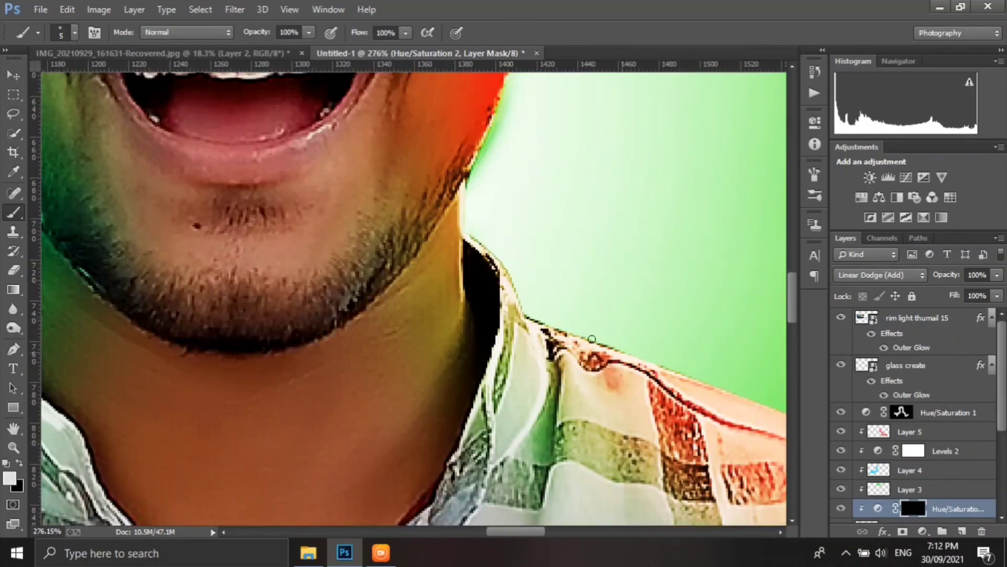
{"action": "scroll", "coordinate": [649, 365], "scroll_direction": "right", "scroll_amount": 3}
{"action": "scroll", "coordinate": [649, 364], "scroll_direction": "down", "scroll_amount": 3}
{"action": "scroll", "coordinate": [473, 239], "scroll_direction": "right", "scroll_amount": 6}
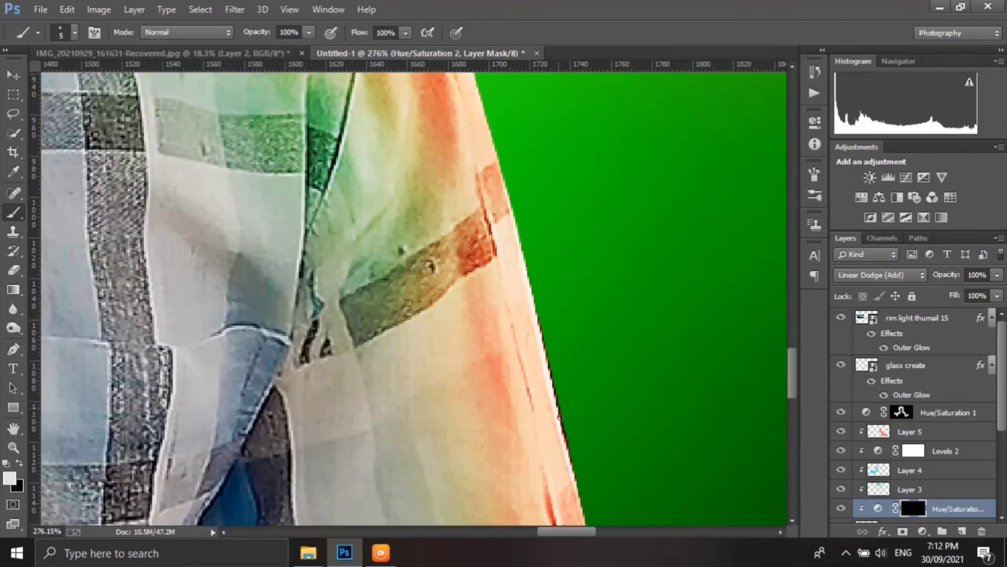
{"action": "scroll", "coordinate": [473, 239], "scroll_direction": "right", "scroll_amount": 3}
{"action": "scroll", "coordinate": [525, 288], "scroll_direction": "right", "scroll_amount": 4}
{"action": "scroll", "coordinate": [604, 341], "scroll_direction": "right", "scroll_amount": 3}
{"action": "scroll", "coordinate": [629, 367], "scroll_direction": "up", "scroll_amount": 2}
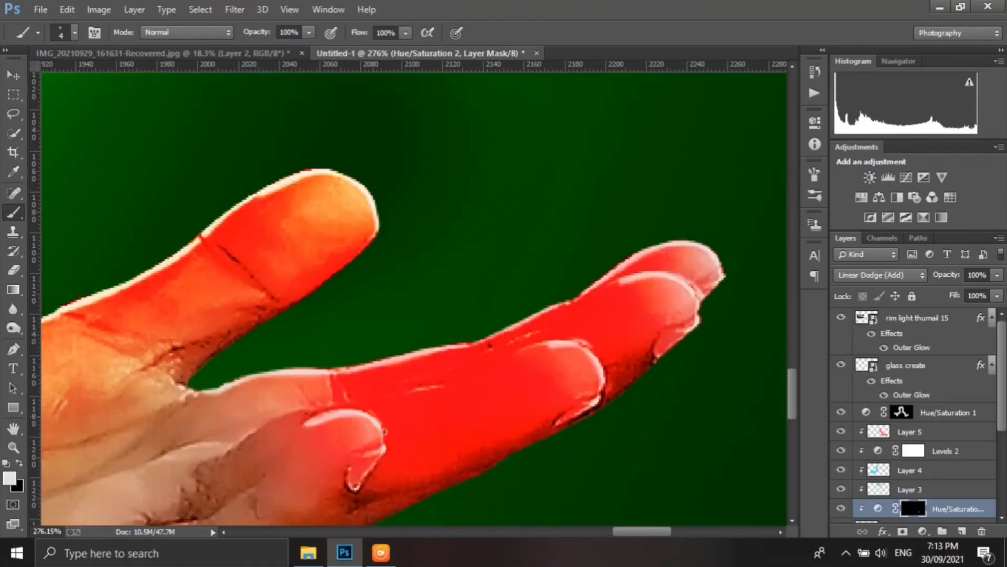
{"action": "left_click_drag", "start_coordinate": [278, 429], "coordinate": [397, 393]}
{"action": "scroll", "coordinate": [630, 404], "scroll_direction": "down", "scroll_amount": 5}
{"action": "scroll", "coordinate": [709, 446], "scroll_direction": "down", "scroll_amount": 3}
Toggle the Hue/Saturation rim-light adjustment off and on to compare
{"action": "scroll", "coordinate": [776, 478], "scroll_direction": "down", "scroll_amount": 2}
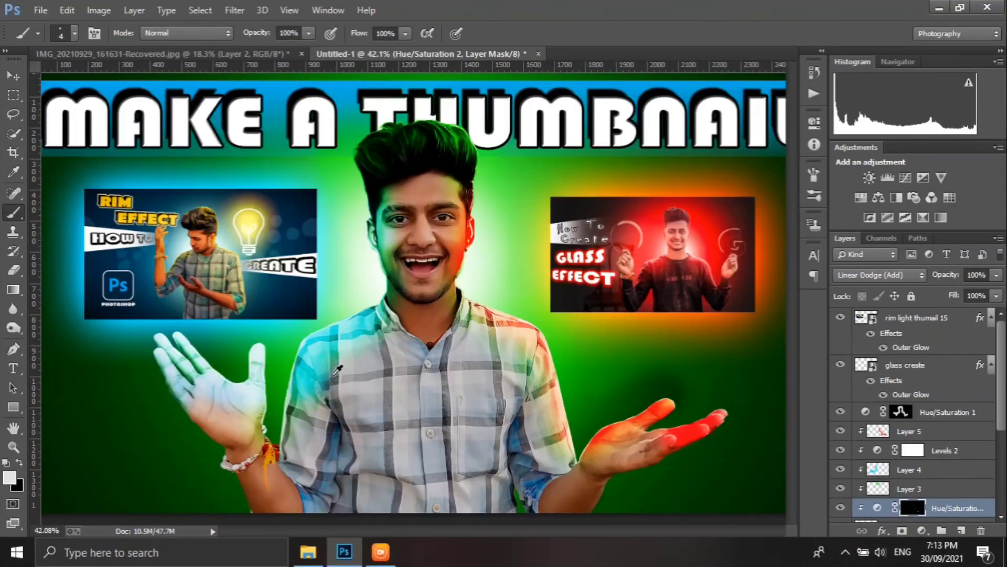
{"action": "left_click", "coordinate": [839, 506]}
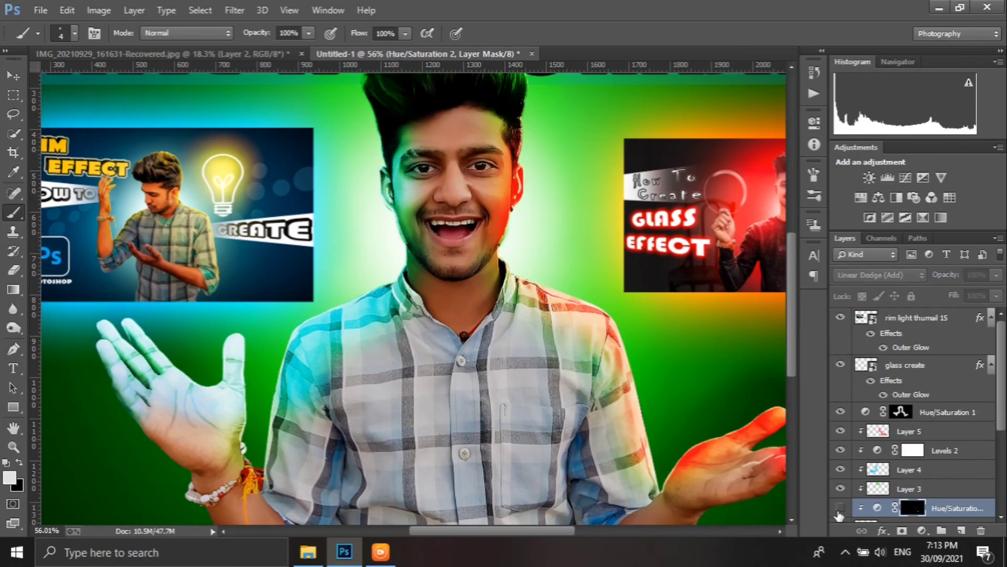
{"action": "left_click", "coordinate": [840, 507]}
{"action": "scroll", "coordinate": [655, 422], "scroll_direction": "down", "scroll_amount": 2}
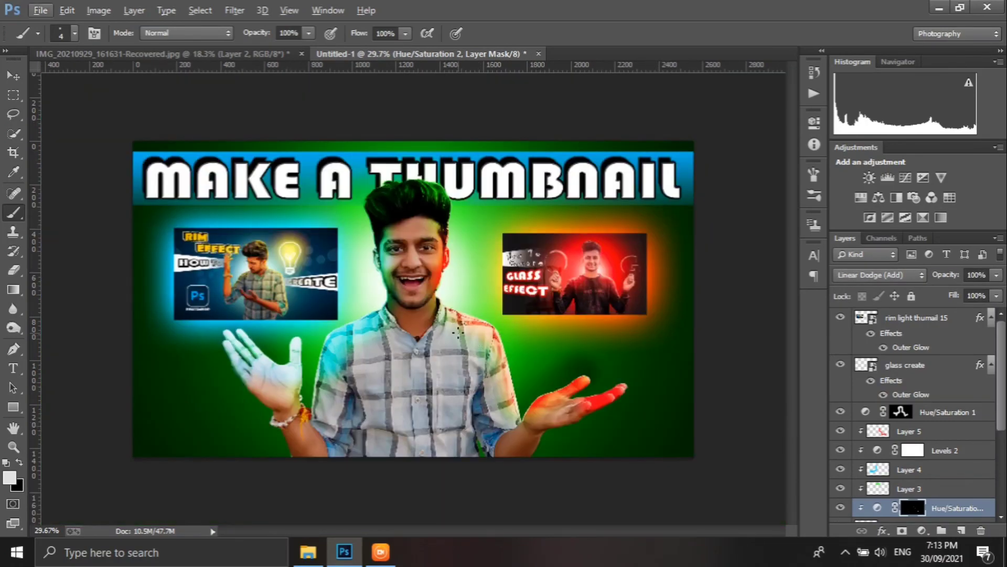
Select the top 'rim light thumail 15' layer after checking the other open thumbnail document
{"action": "left_click", "coordinate": [913, 430]}
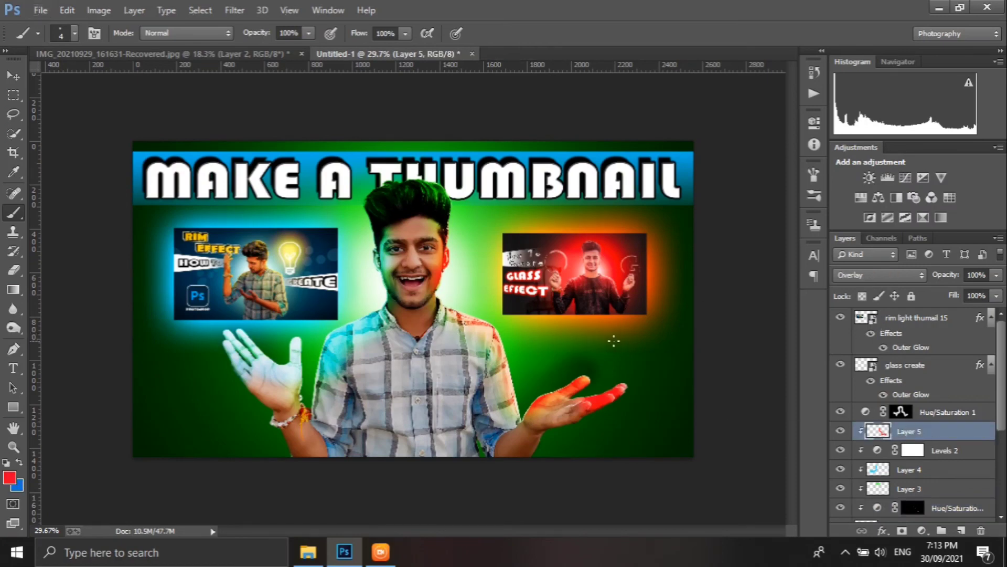
{"action": "scroll", "coordinate": [405, 330], "scroll_direction": "up", "scroll_amount": 1}
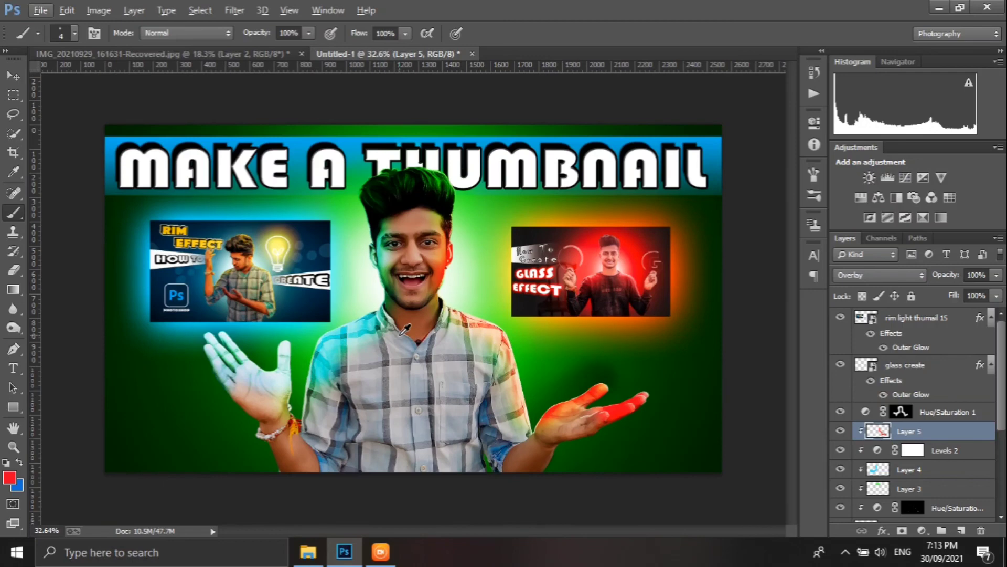
{"action": "left_click", "coordinate": [241, 54]}
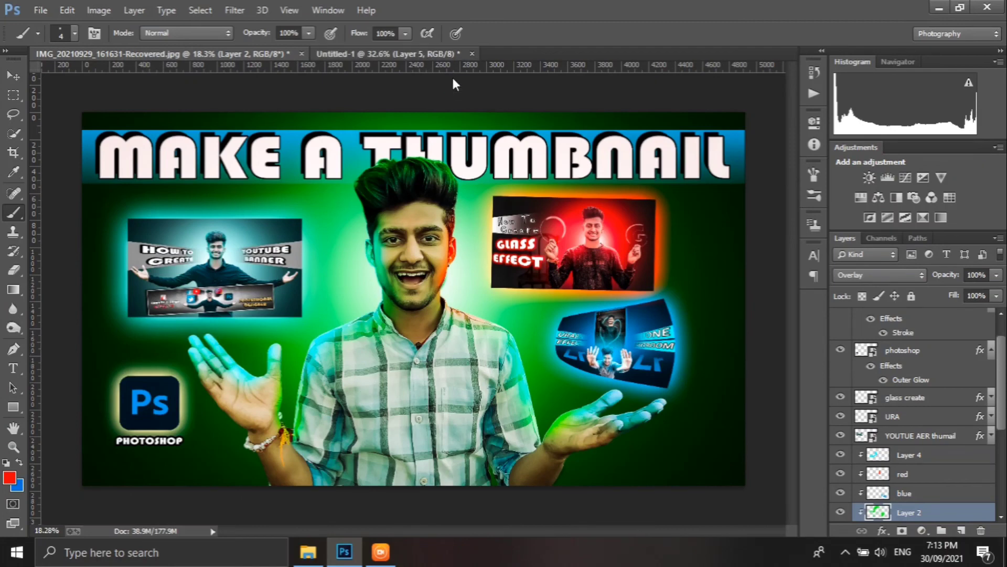
{"action": "left_click", "coordinate": [431, 54]}
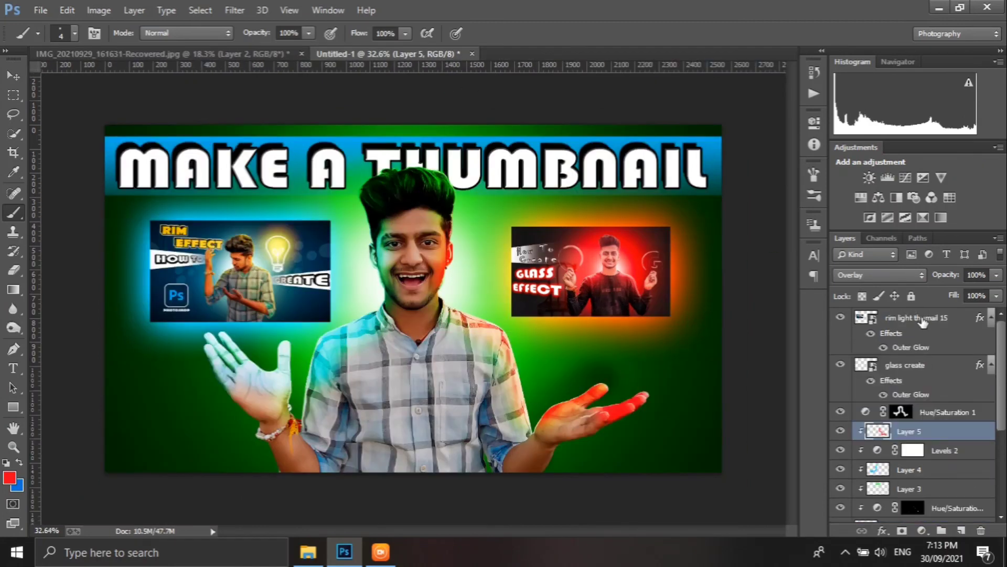
{"action": "left_click", "coordinate": [923, 320]}
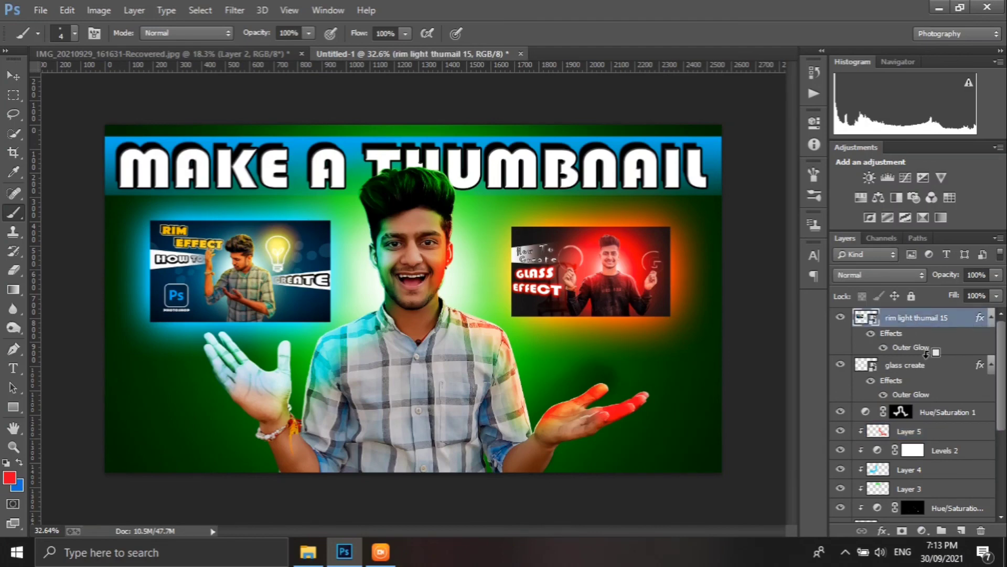
{"action": "left_click_drag", "start_coordinate": [927, 363], "coordinate": [926, 352]}
Stamp visible layers into Layer 6 and apply Camera Raw: contrast +9, highlights +5, shadows +3, blacks -6, clarity +20
{"action": "key", "text": "ctrl+shift+alt+e"}
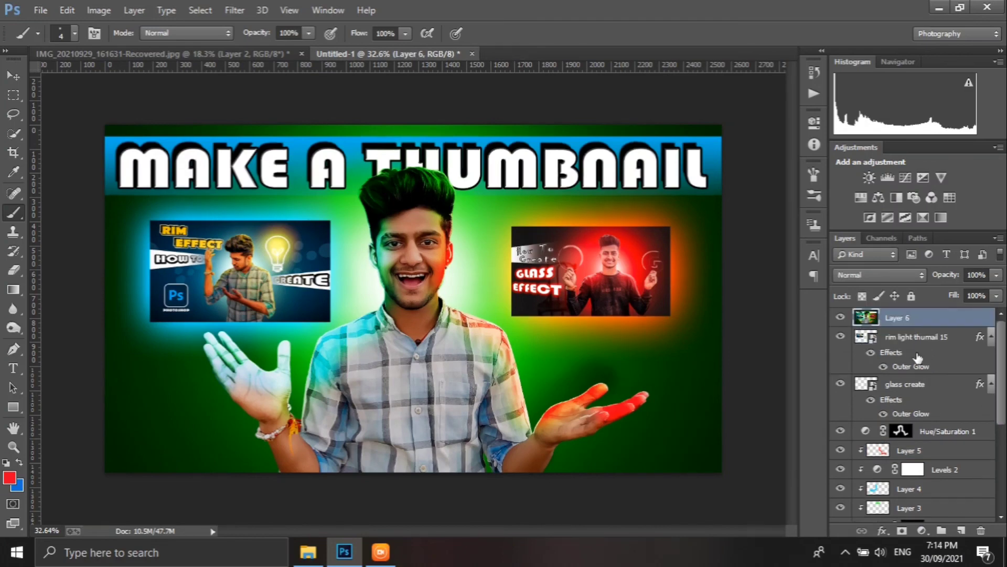
{"action": "left_click", "coordinate": [234, 10]}
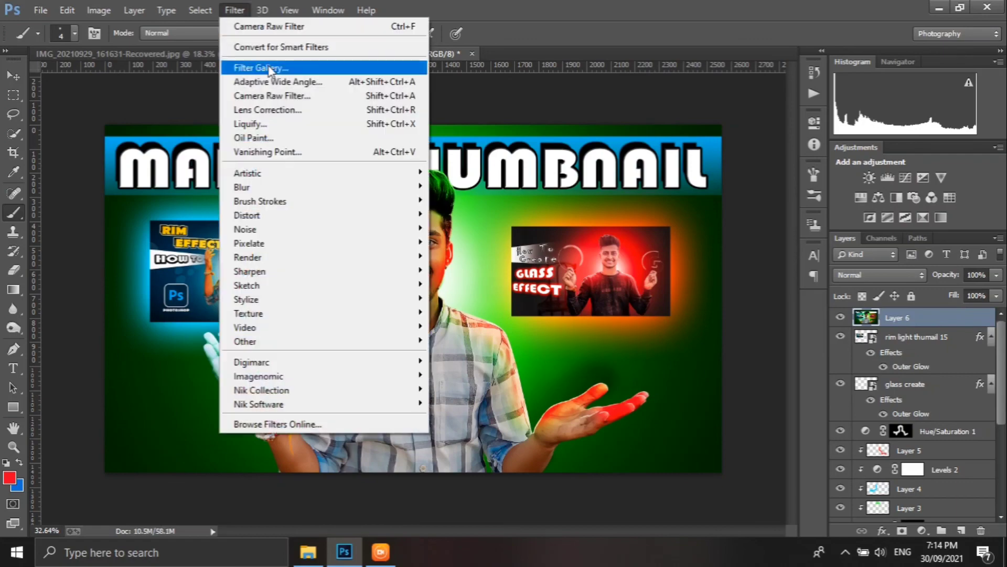
{"action": "left_click", "coordinate": [271, 98]}
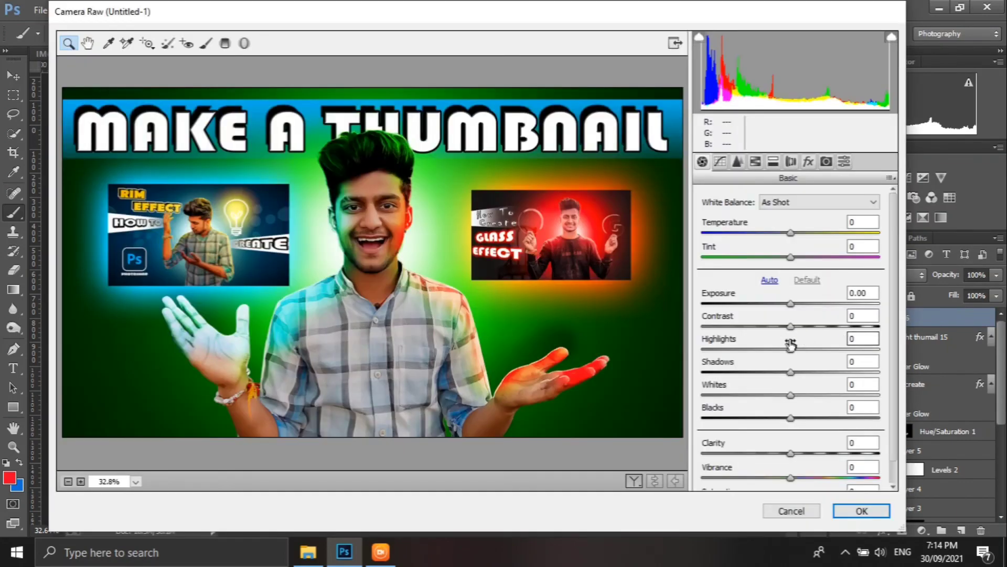
{"action": "left_click_drag", "start_coordinate": [790, 326], "coordinate": [794, 372]}
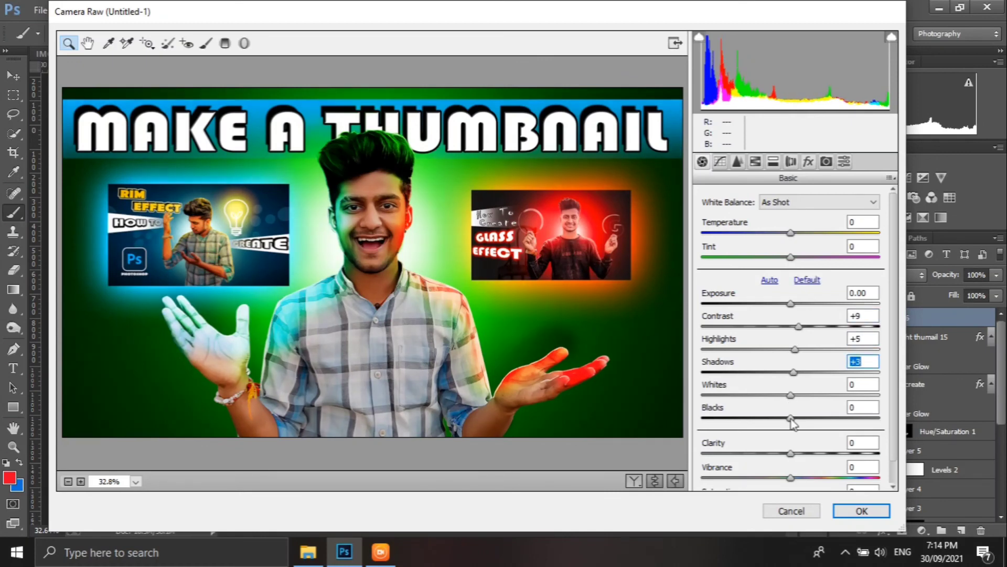
{"action": "left_click_drag", "start_coordinate": [790, 418], "coordinate": [785, 418]}
{"action": "left_click_drag", "start_coordinate": [790, 453], "coordinate": [809, 458]}
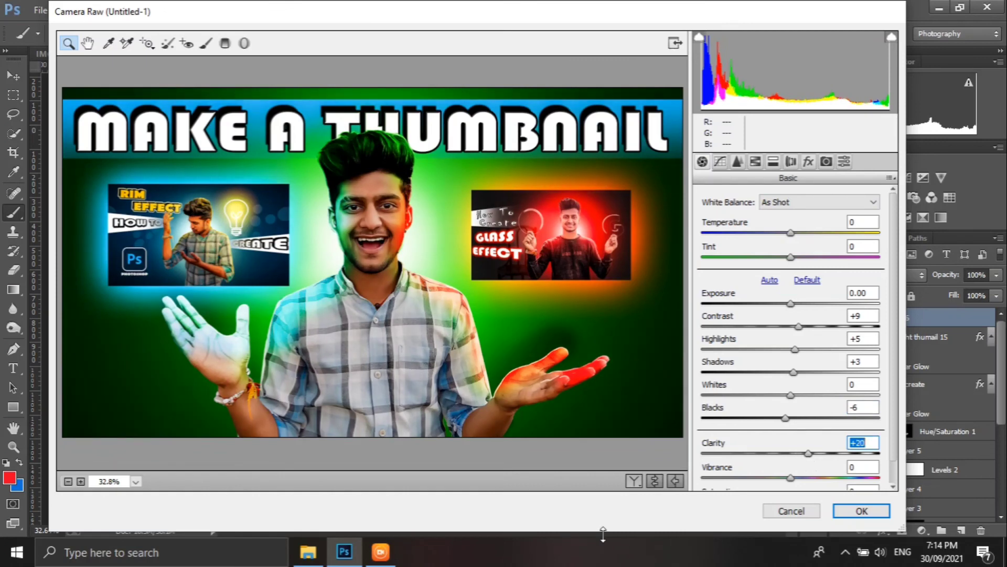
{"action": "left_click", "coordinate": [653, 481]}
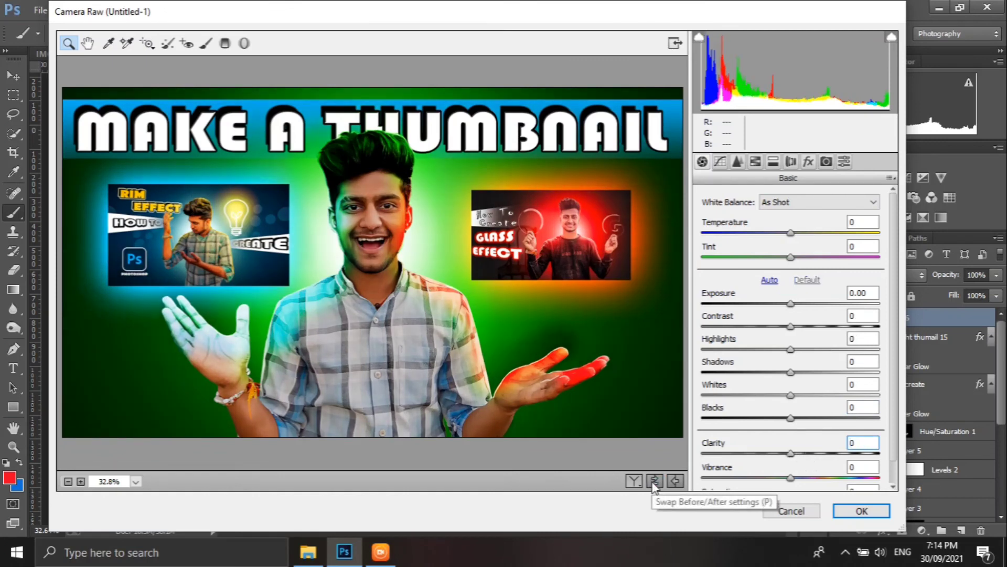
{"action": "left_click", "coordinate": [655, 482]}
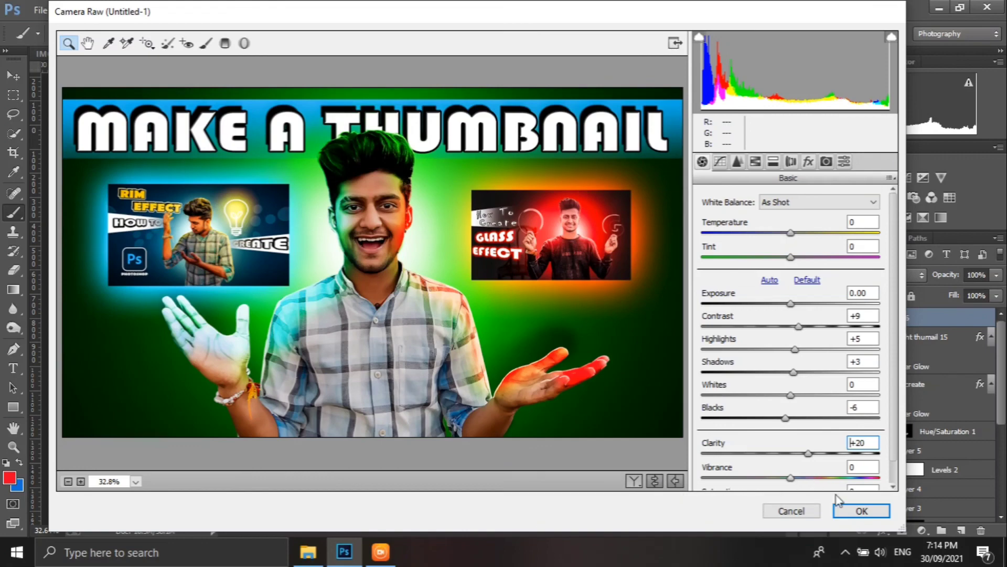
{"action": "left_click", "coordinate": [873, 512]}
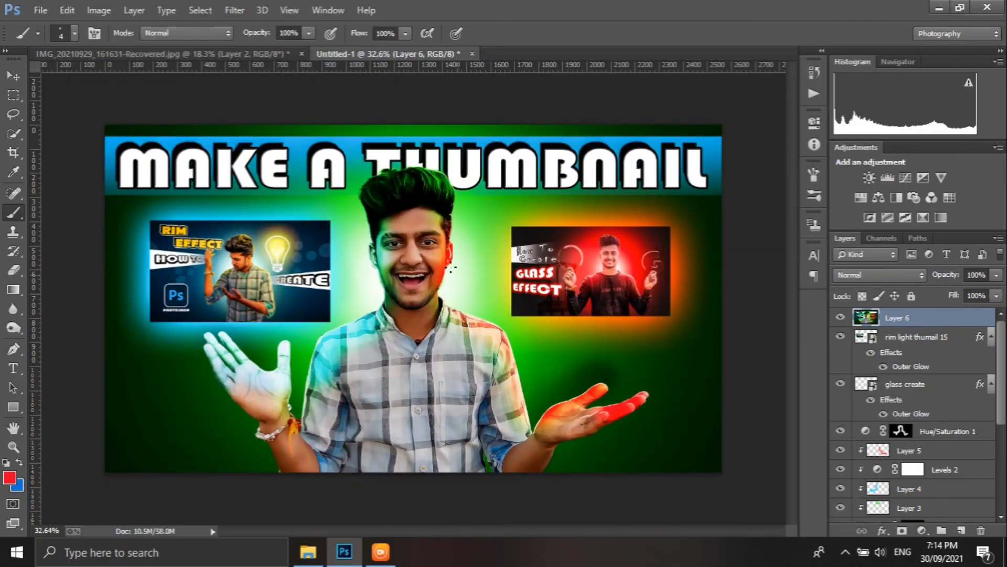
{"action": "scroll", "coordinate": [399, 257], "scroll_direction": "up", "scroll_amount": 1, "text": "alt"}
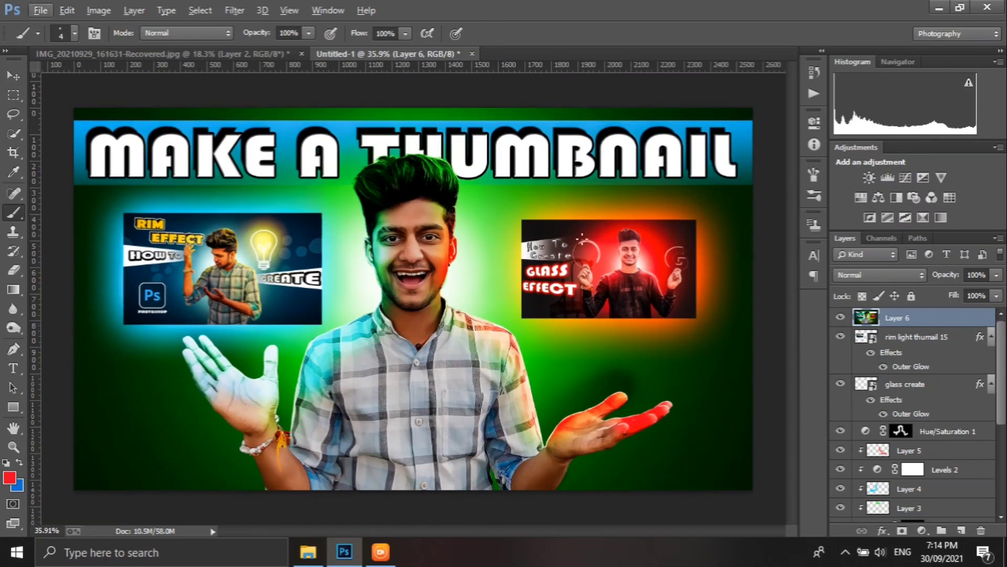